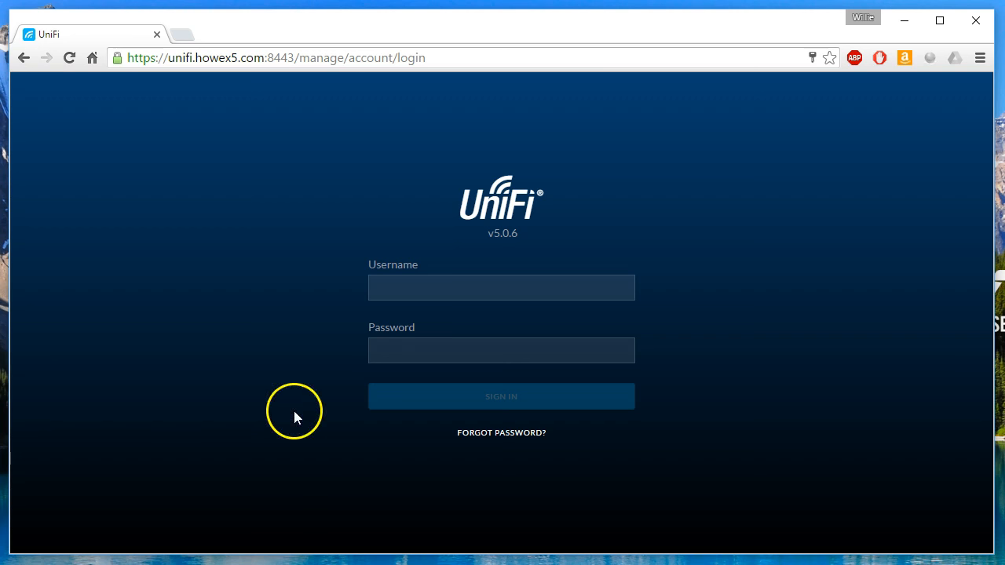
# Sign in to the controller with the admin username and account password.
pyautogui.click(415, 284)
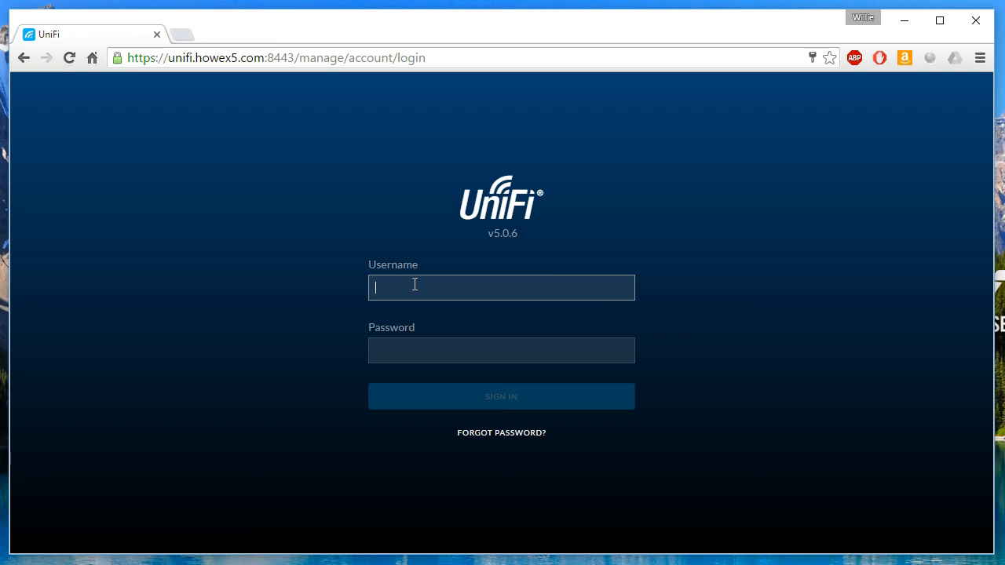
pyautogui.press('Tab')
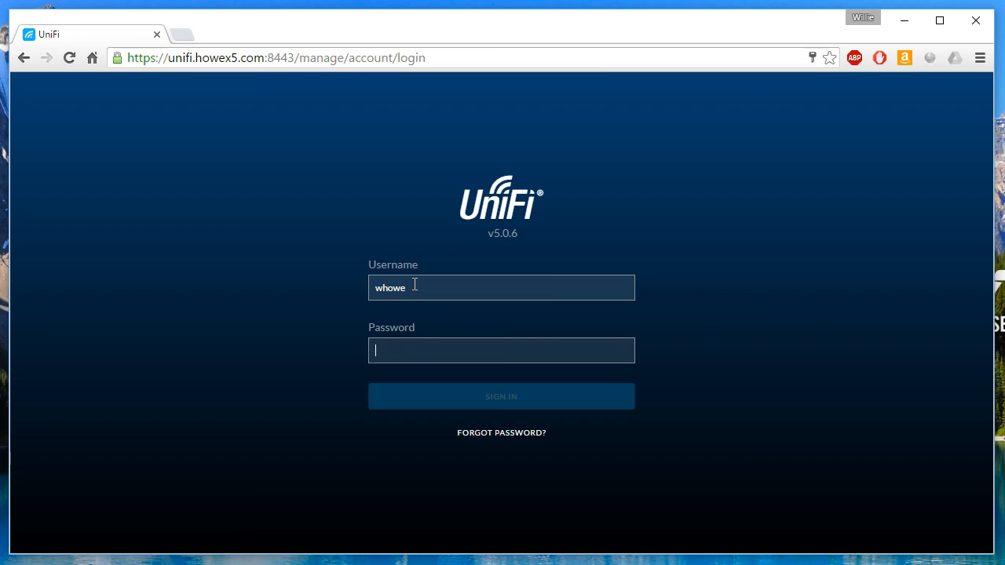
pyautogui.write('•')
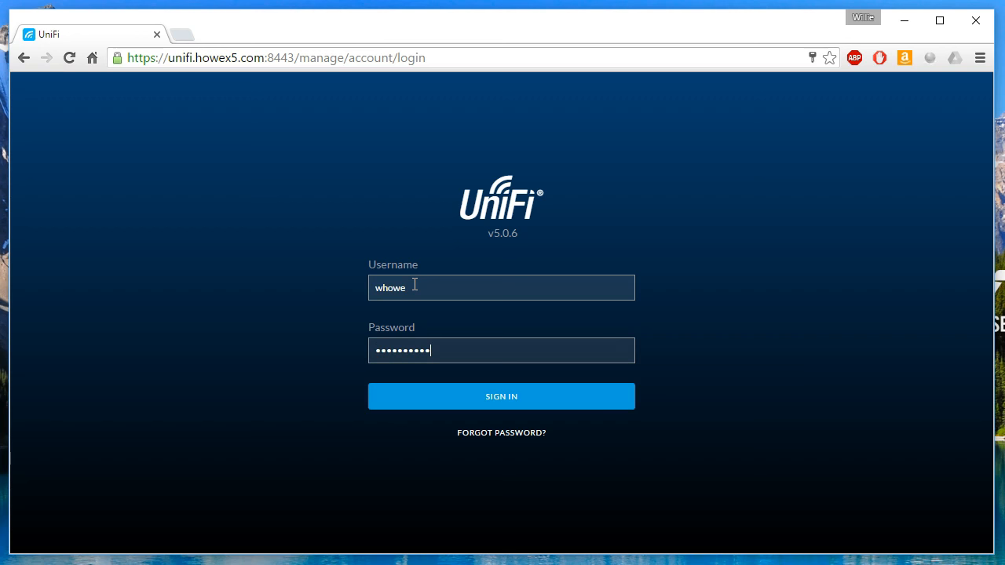
pyautogui.press('Return')
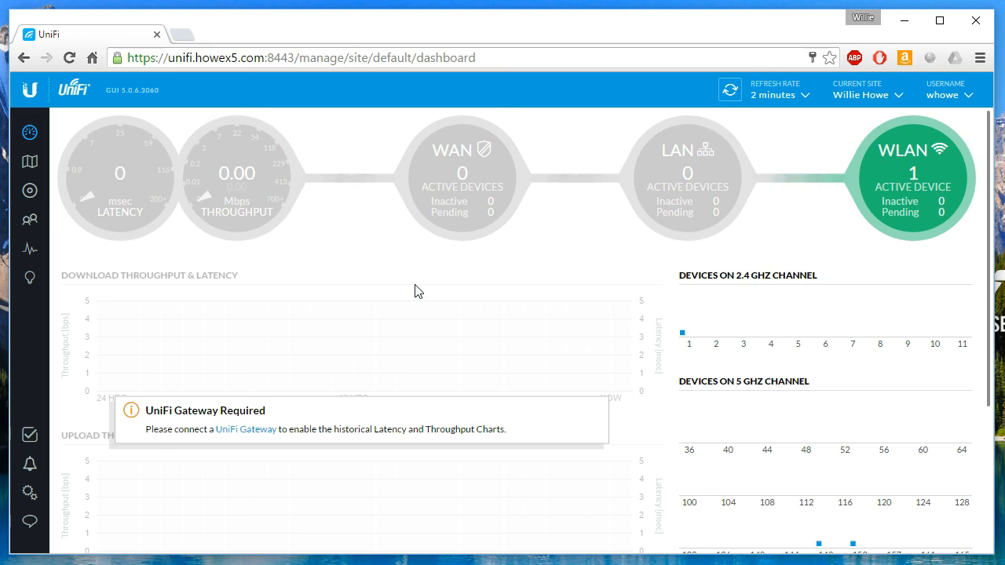
pyautogui.click(427, 296)
pyautogui.moveTo(430, 193)
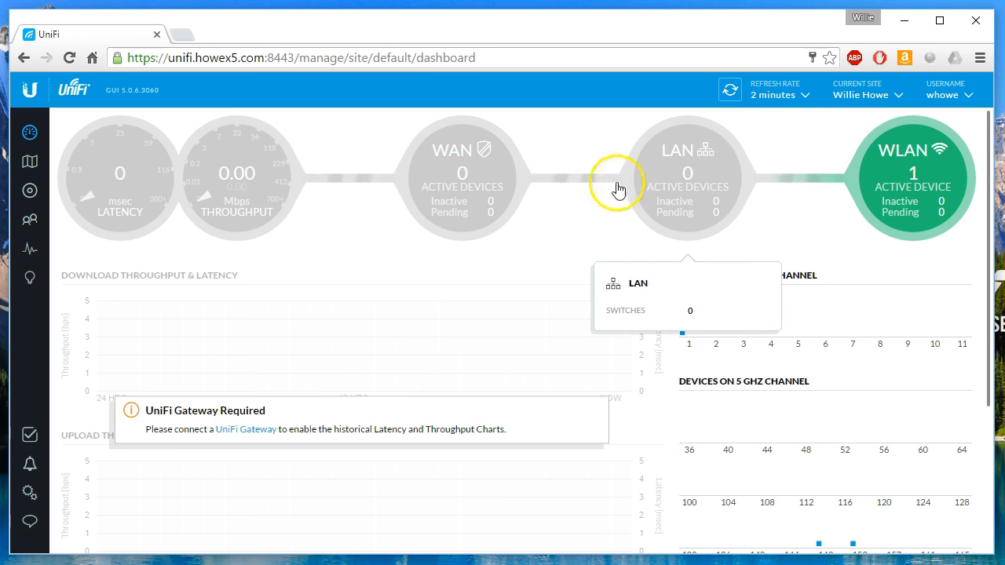
pyautogui.moveTo(191, 201)
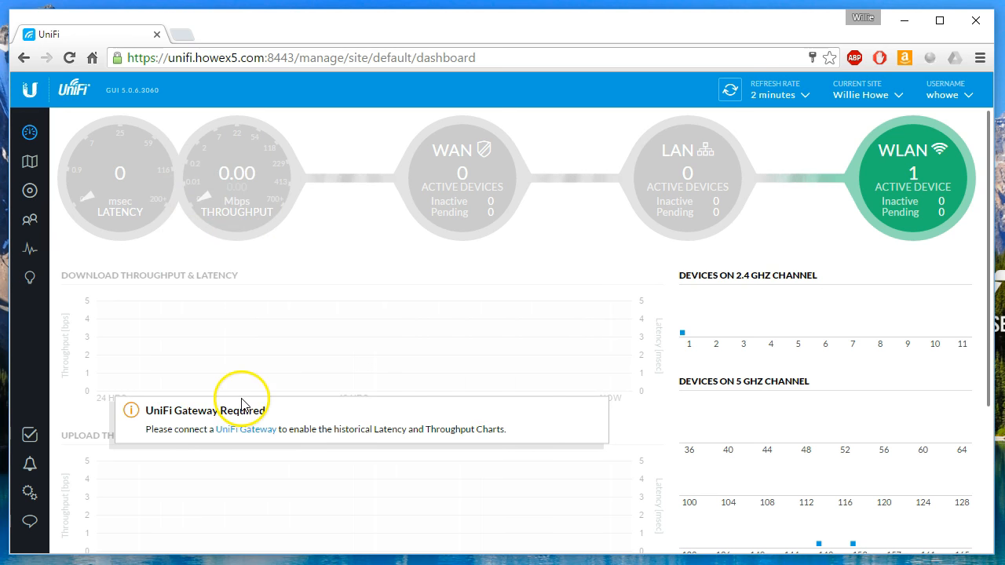
pyautogui.click(954, 96)
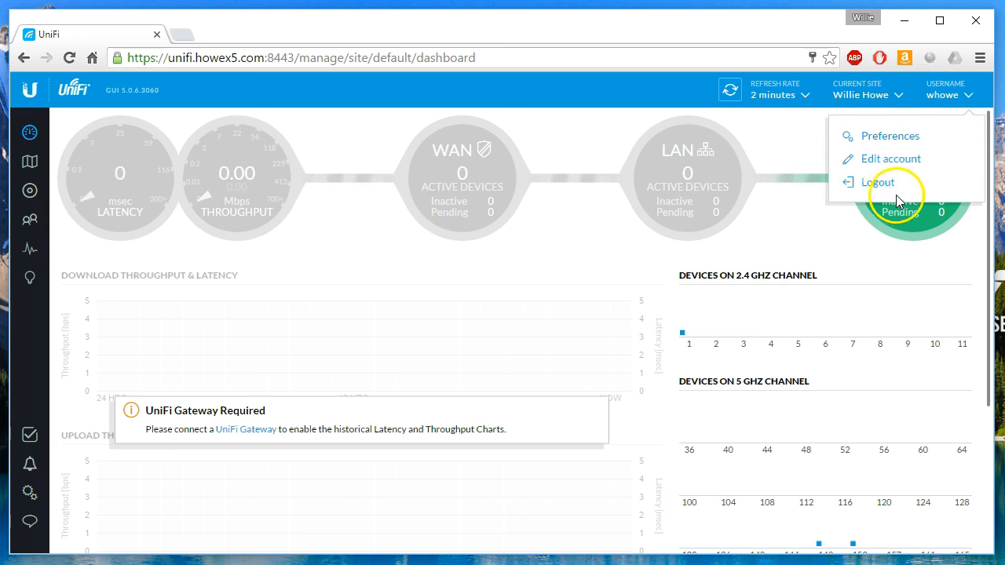
pyautogui.click(955, 95)
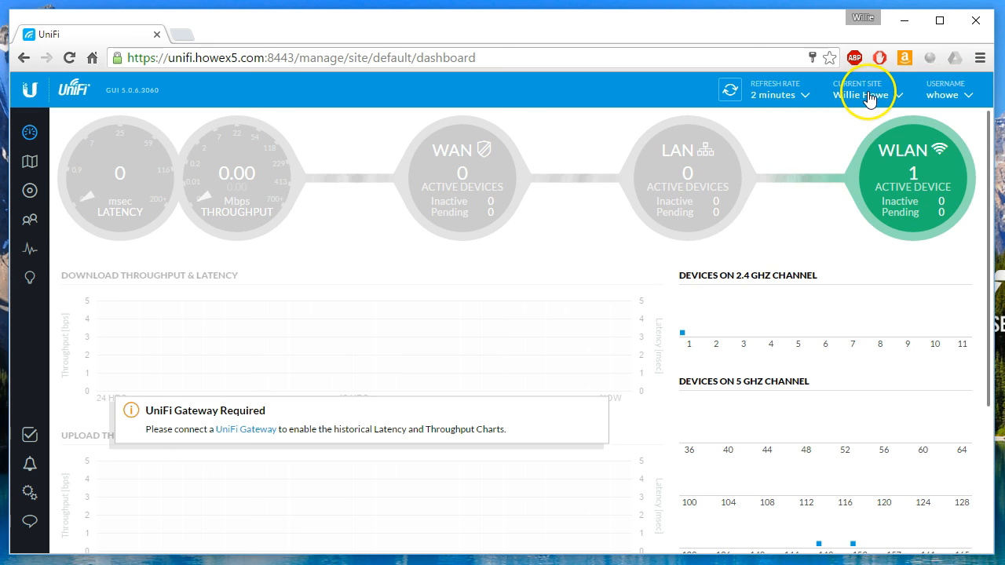
pyautogui.click(778, 95)
pyautogui.click(757, 139)
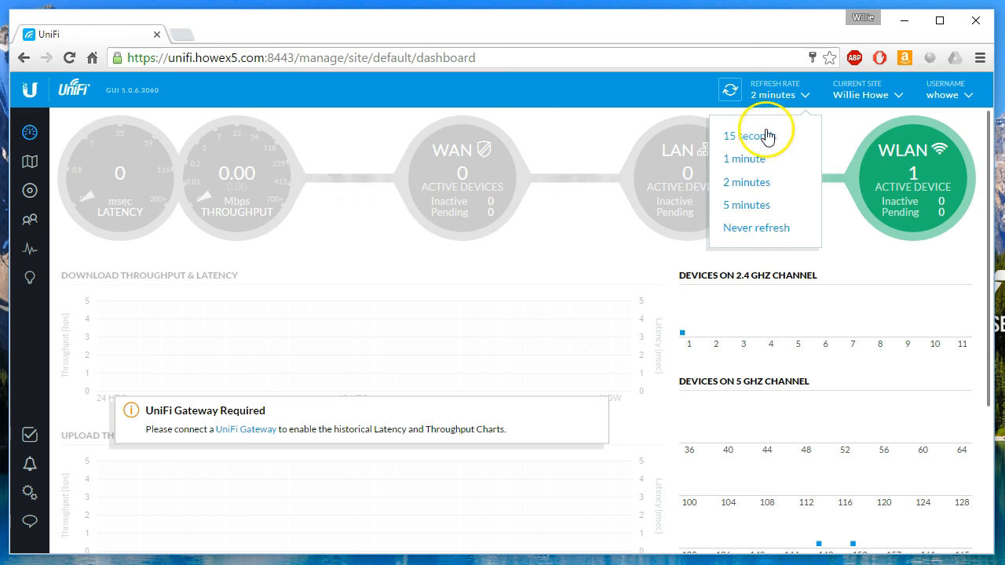
pyautogui.click(774, 99)
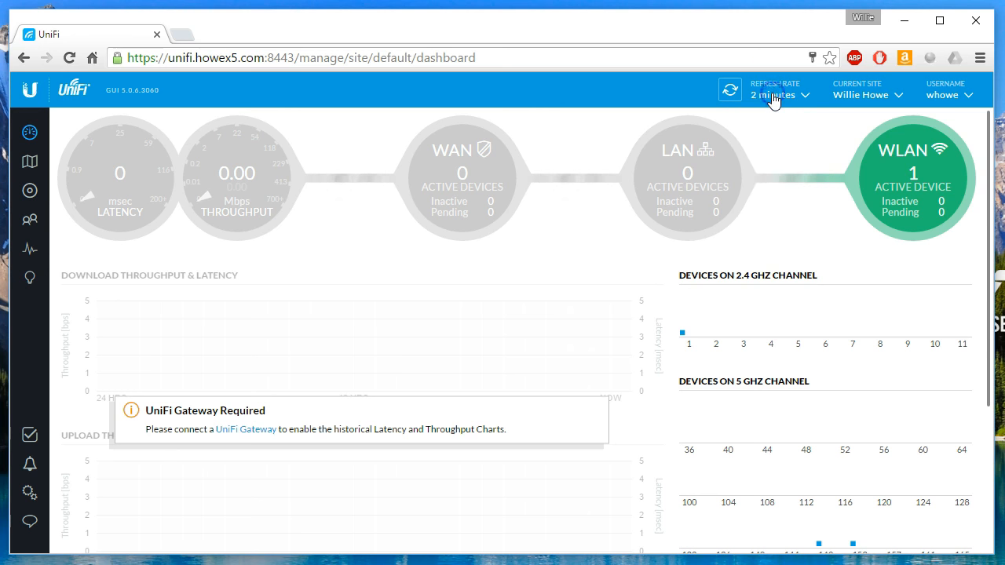
pyautogui.click(729, 93)
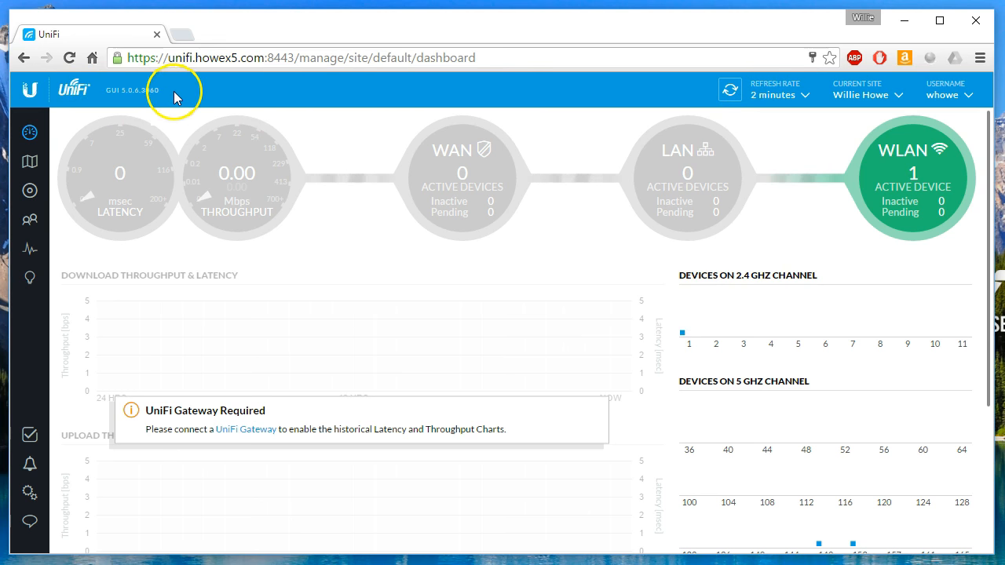
pyautogui.moveTo(105, 92); pyautogui.dragTo(161, 92)
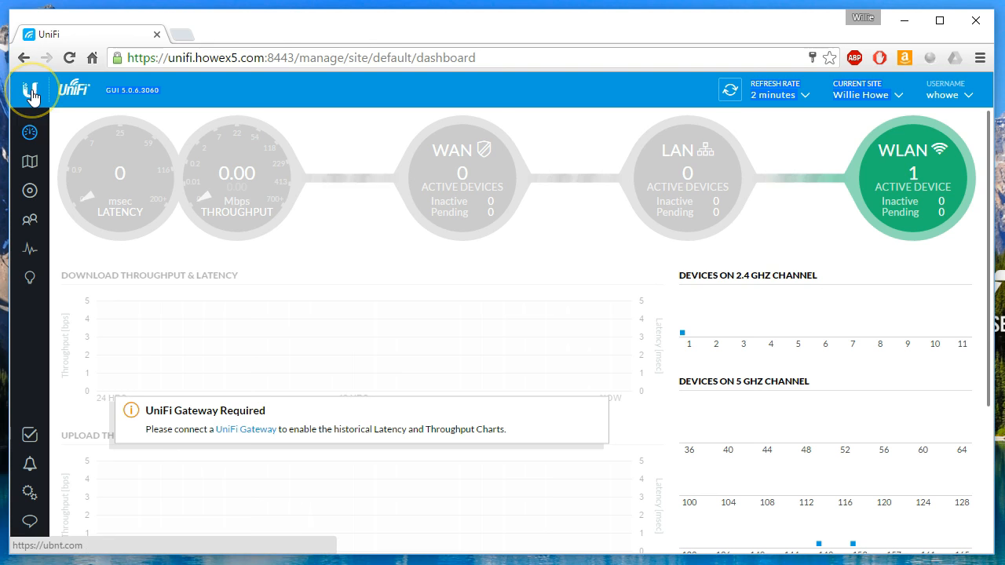
pyautogui.click(33, 131)
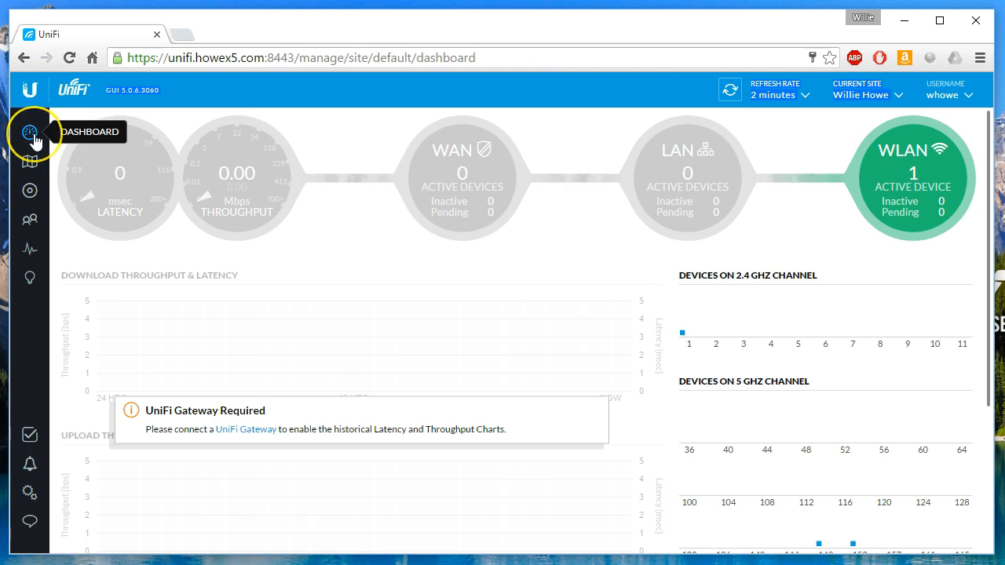
pyautogui.click(34, 136)
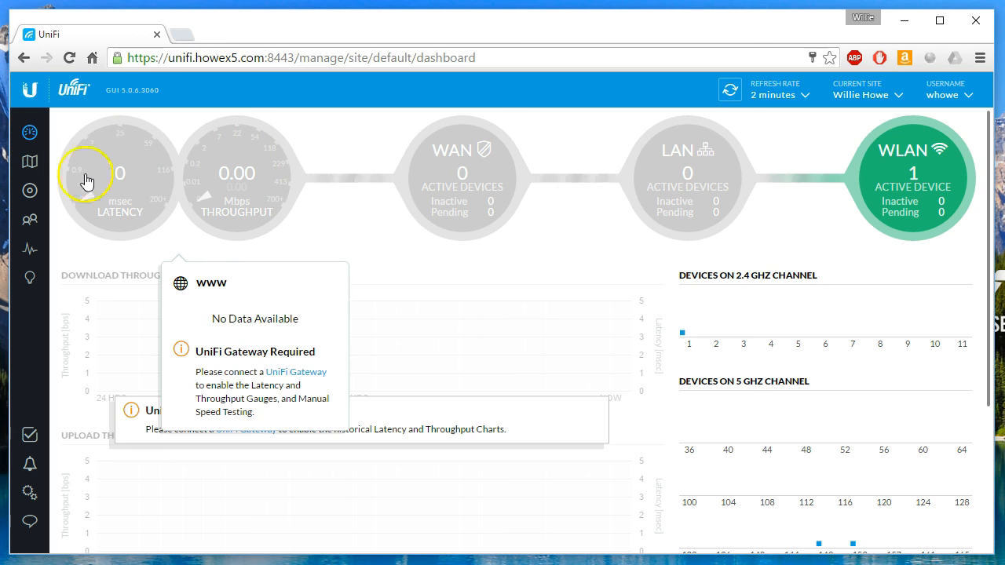
# Show 2G coverage on the site floor plan and move the access point to the building centre.
pyautogui.click(29, 168)
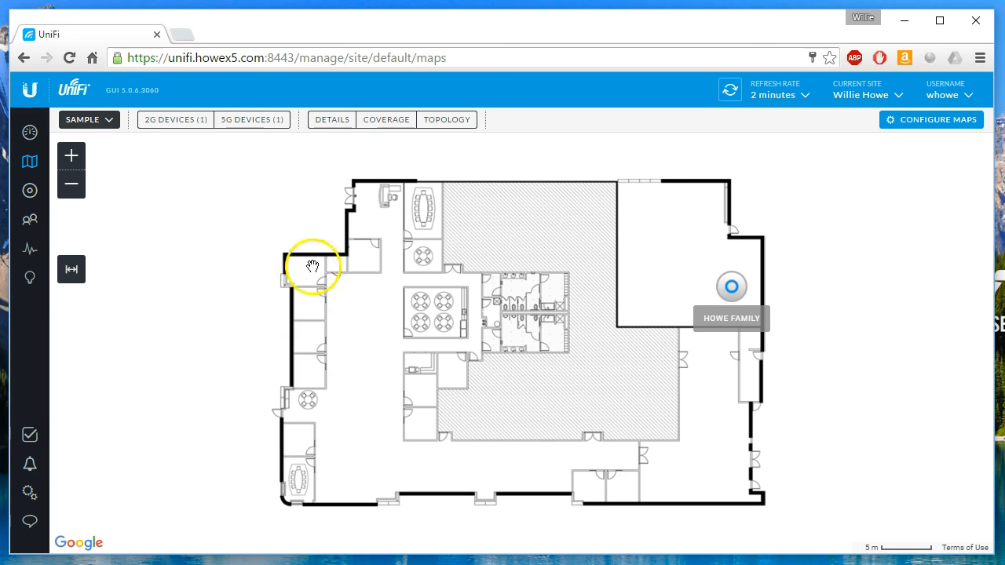
pyautogui.click(401, 125)
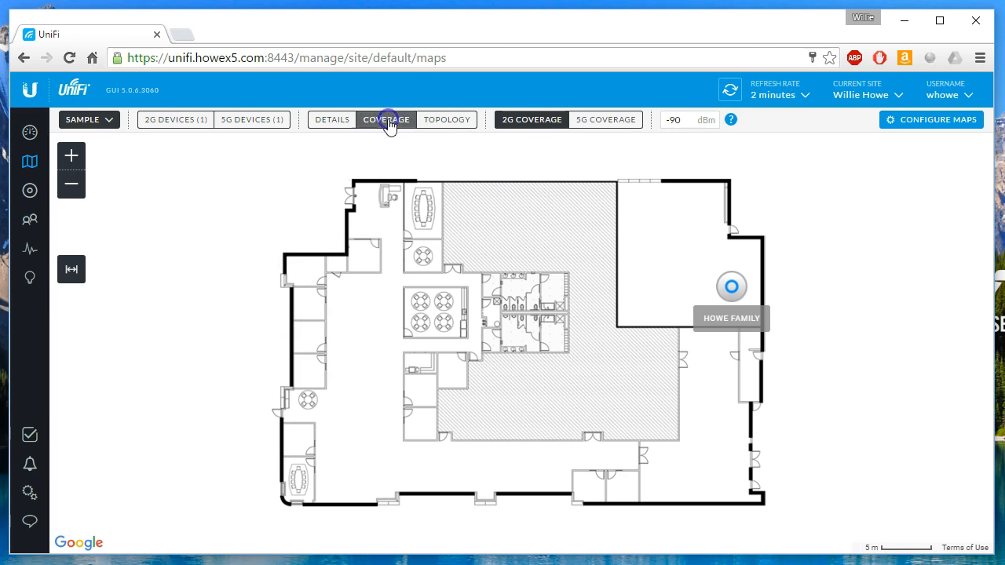
pyautogui.moveTo(733, 286); pyautogui.dragTo(527, 297)
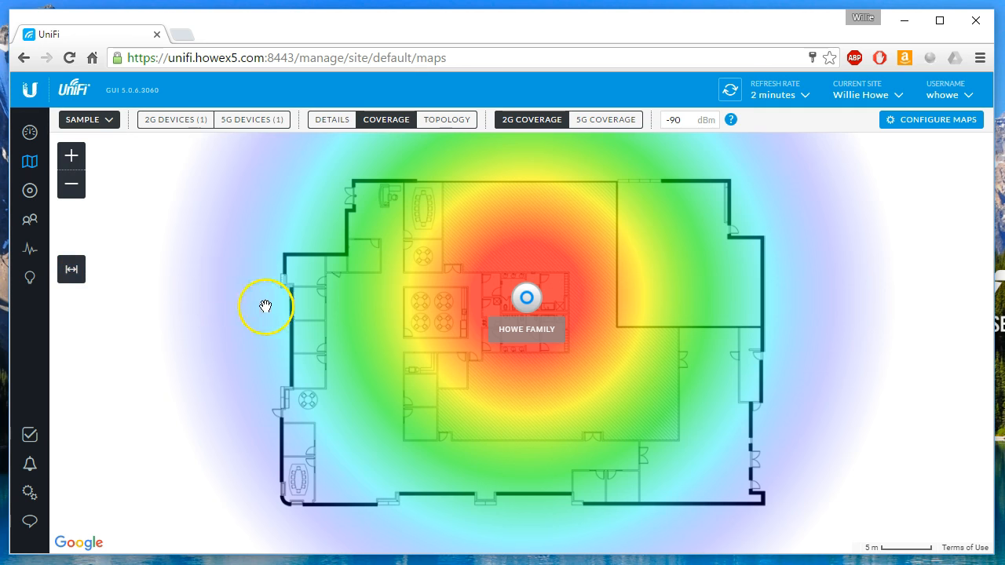
# Calibrate the map scale in feet by drawing a 3 ft line along the top-left wall.
pyautogui.click(72, 273)
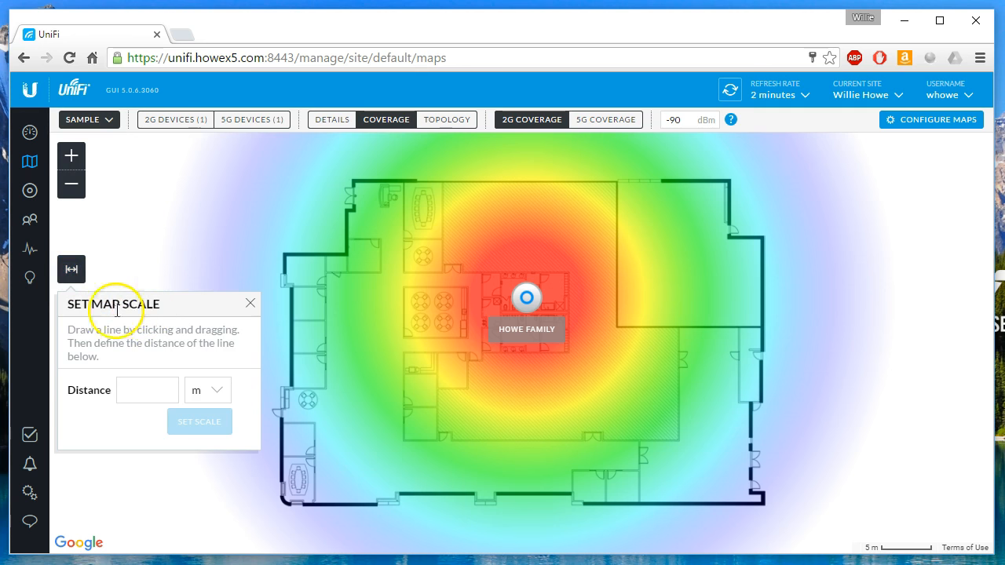
pyautogui.click(207, 392)
pyautogui.click(202, 424)
pyautogui.click(143, 392)
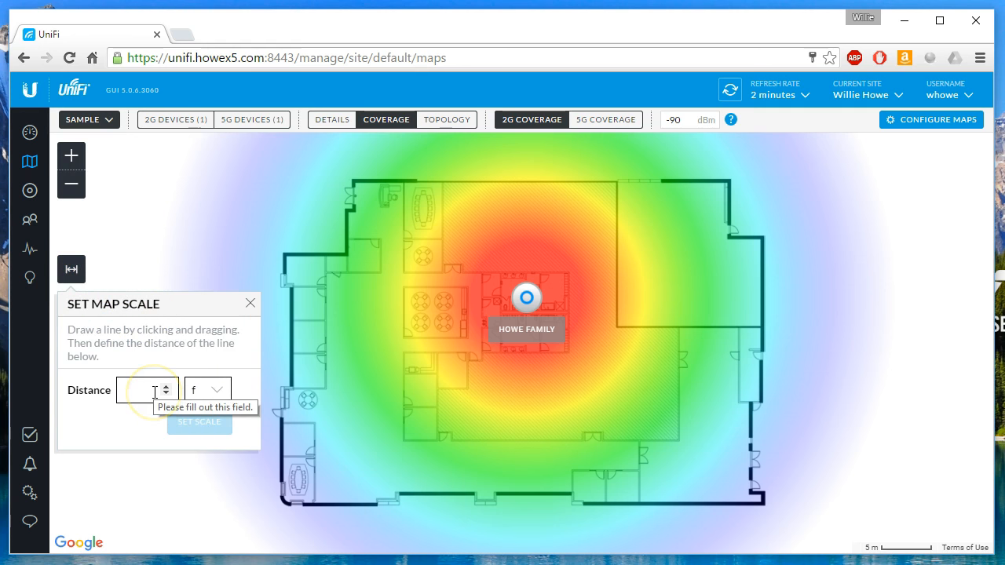
pyautogui.click(292, 287)
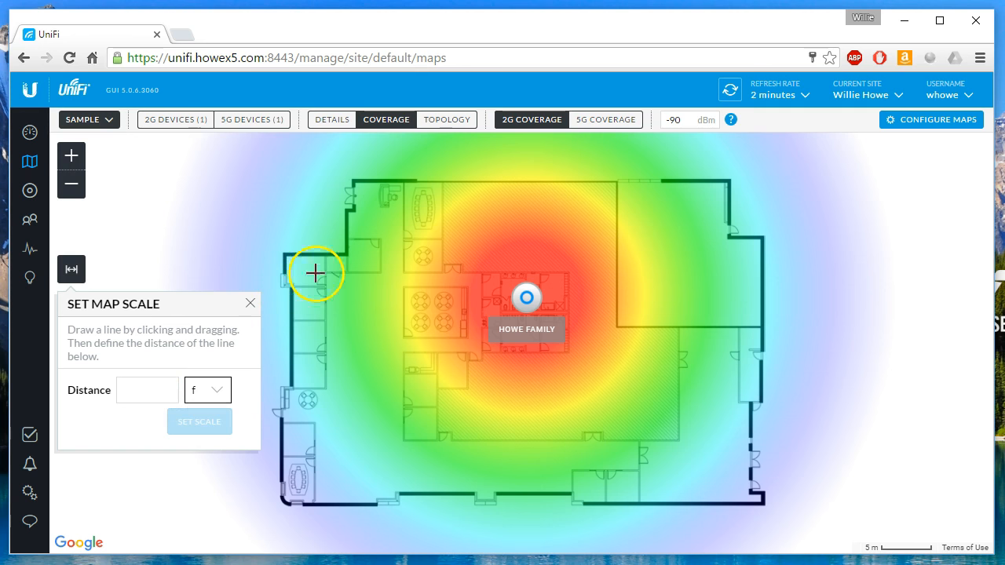
pyautogui.moveTo(353, 188); pyautogui.dragTo(353, 206)
pyautogui.click(148, 384)
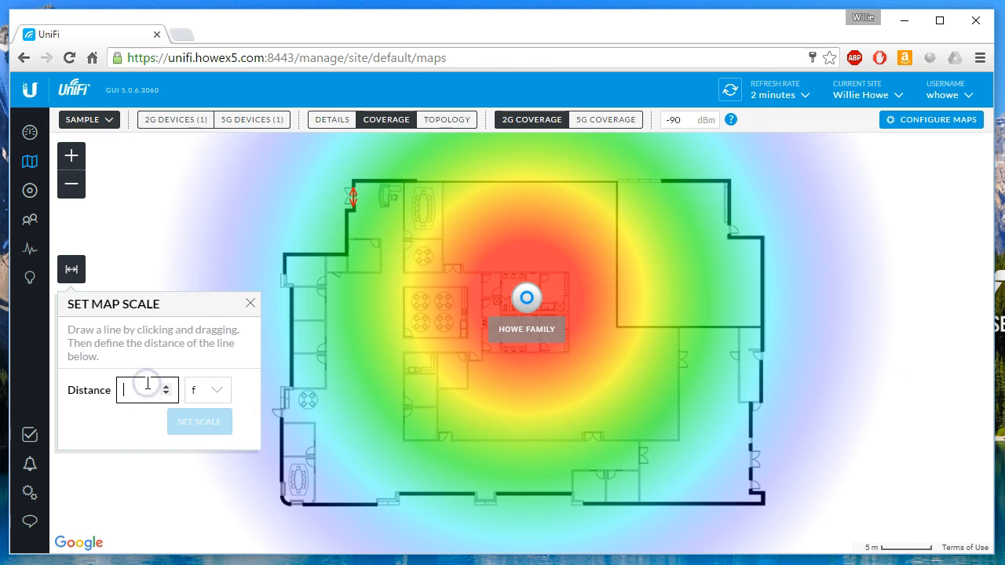
pyautogui.write('3')
pyautogui.click(211, 422)
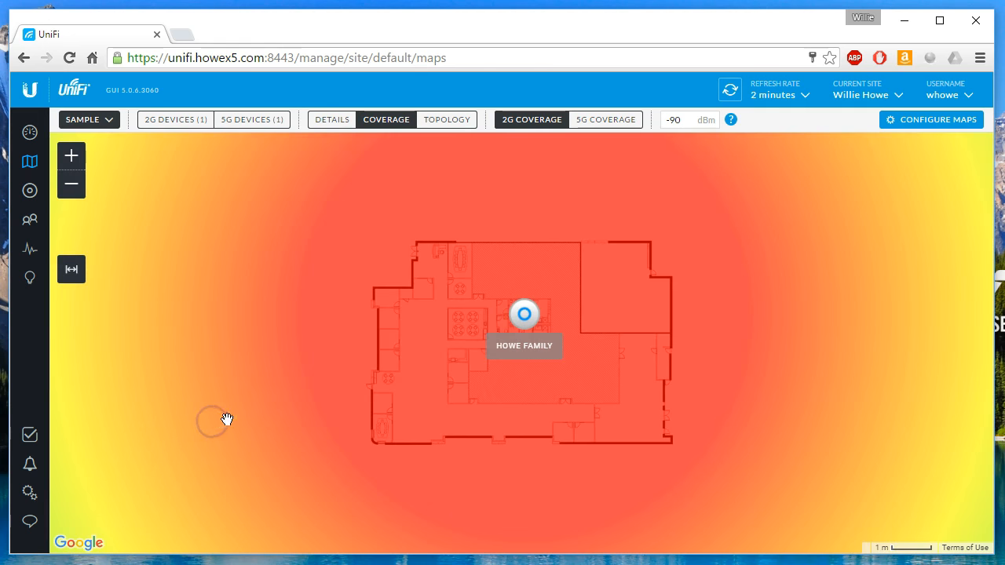
# Nudge the access point into the right-hand room and show 5G coverage, topology and details.
pyautogui.moveTo(530, 318)
pyautogui.mouseDown()
pyautogui.moveTo(489, 291)
pyautogui.moveTo(581, 337)
pyautogui.moveTo(622, 315)
pyautogui.moveTo(711, 297)
pyautogui.moveTo(550, 309)
pyautogui.moveTo(519, 325)
pyautogui.mouseUp()
pyautogui.click(592, 119)
pyautogui.click(460, 126)
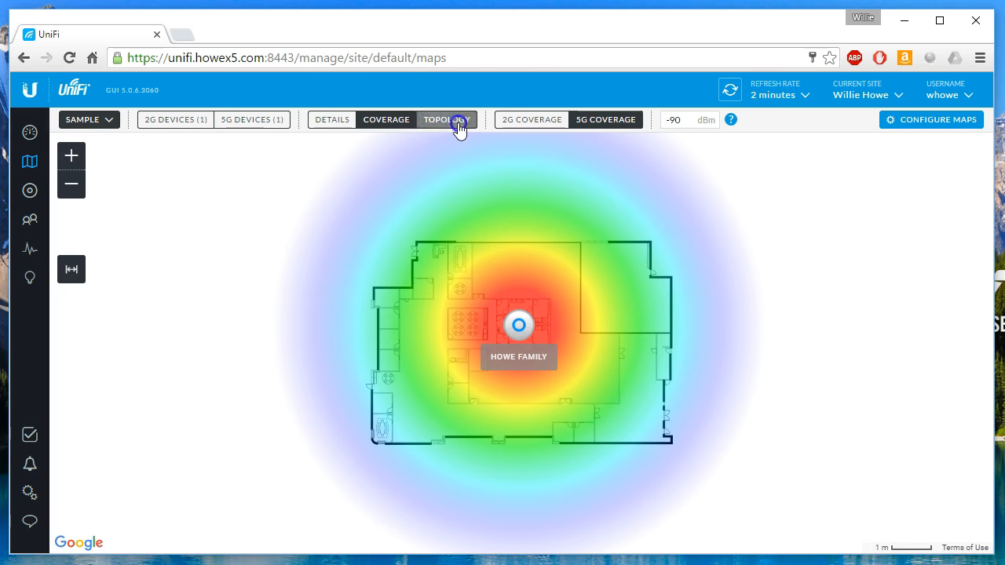
pyautogui.click(317, 122)
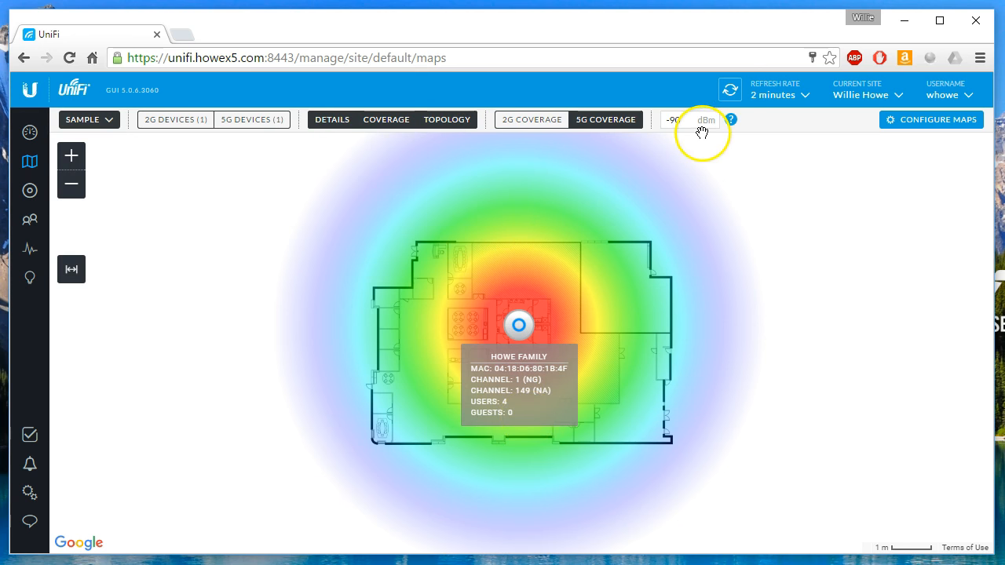
# Try adding a new site map with location sharing, then close the editor to view 5G coverage.
pyautogui.click(911, 118)
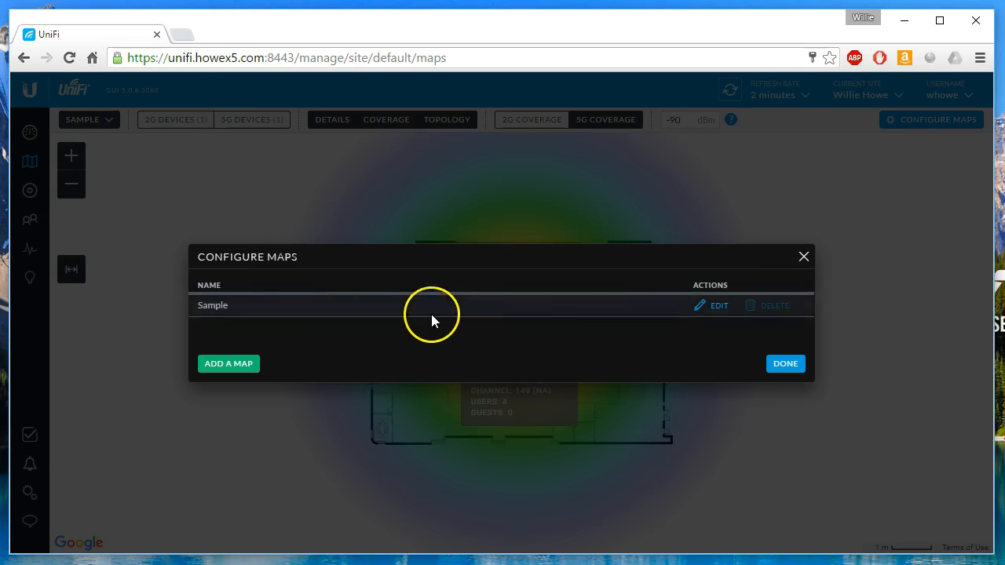
pyautogui.click(228, 369)
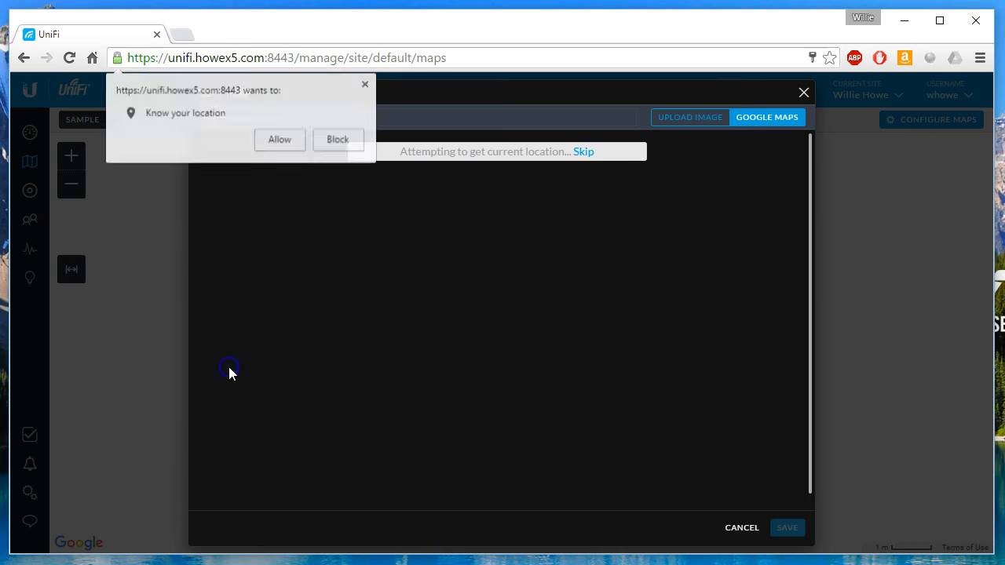
pyautogui.click(284, 142)
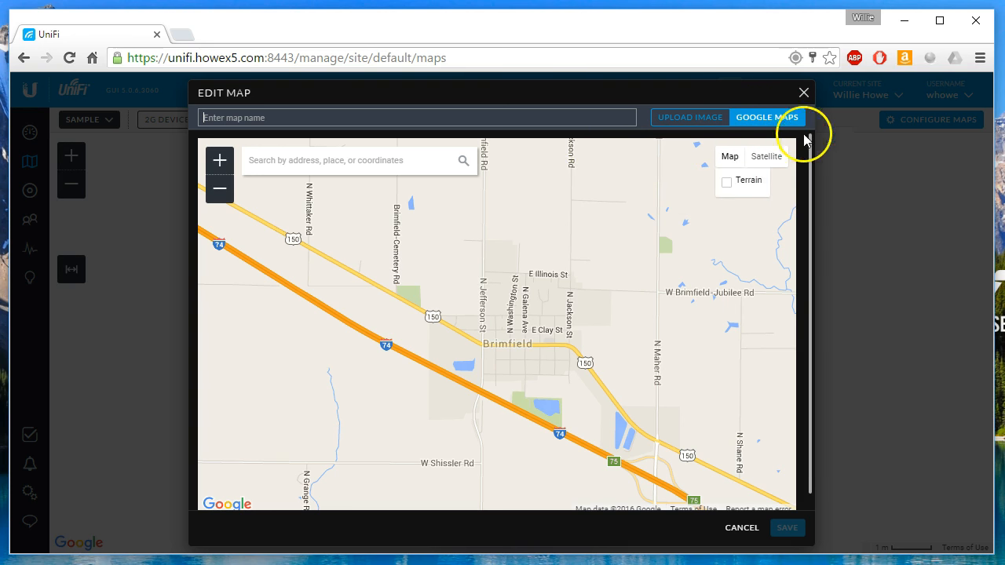
pyautogui.click(803, 94)
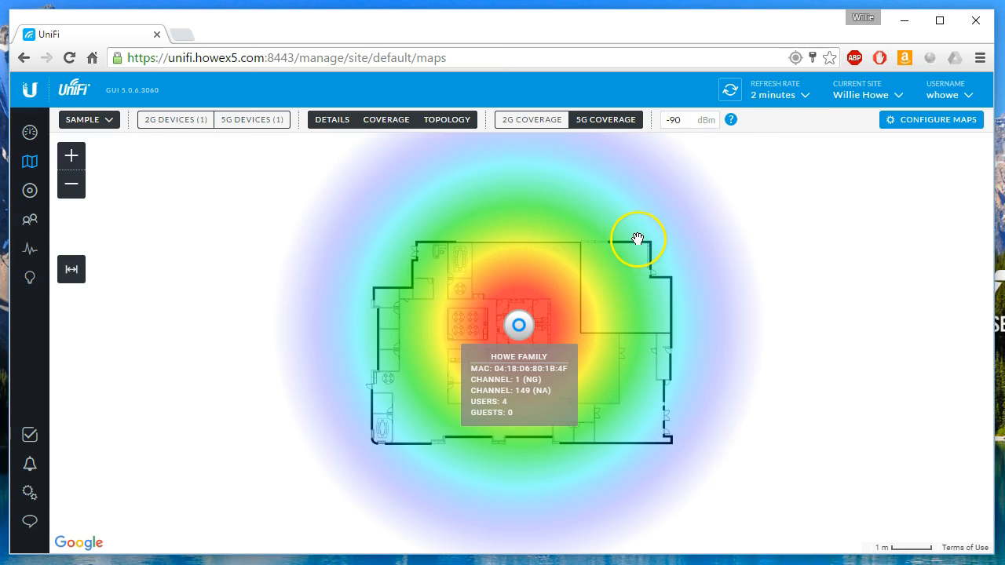
pyautogui.click(102, 186)
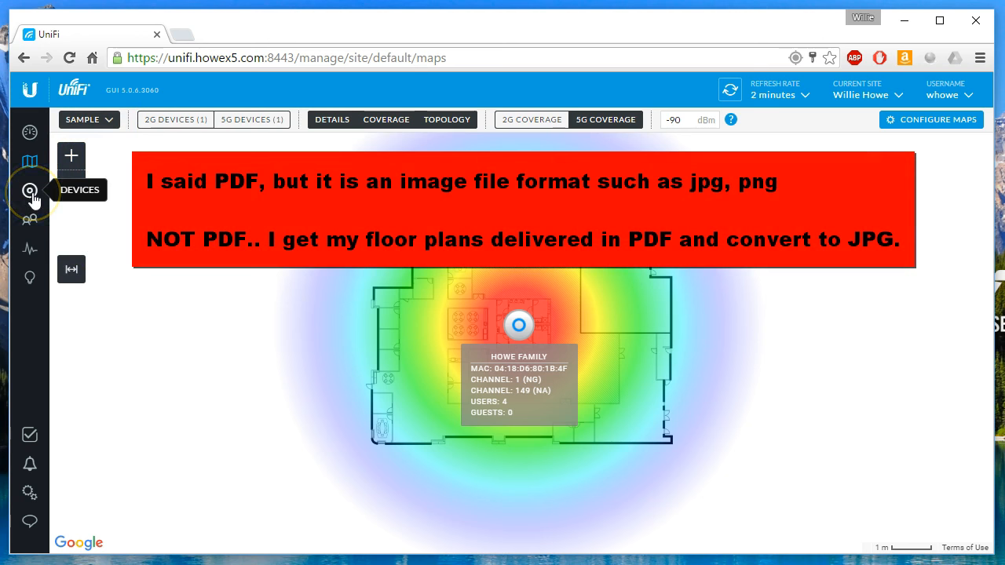
# Filter devices by Gateway/Switches, APs, Phones and All, then open the UniFi AP-Pro's properties.
pyautogui.click(30, 193)
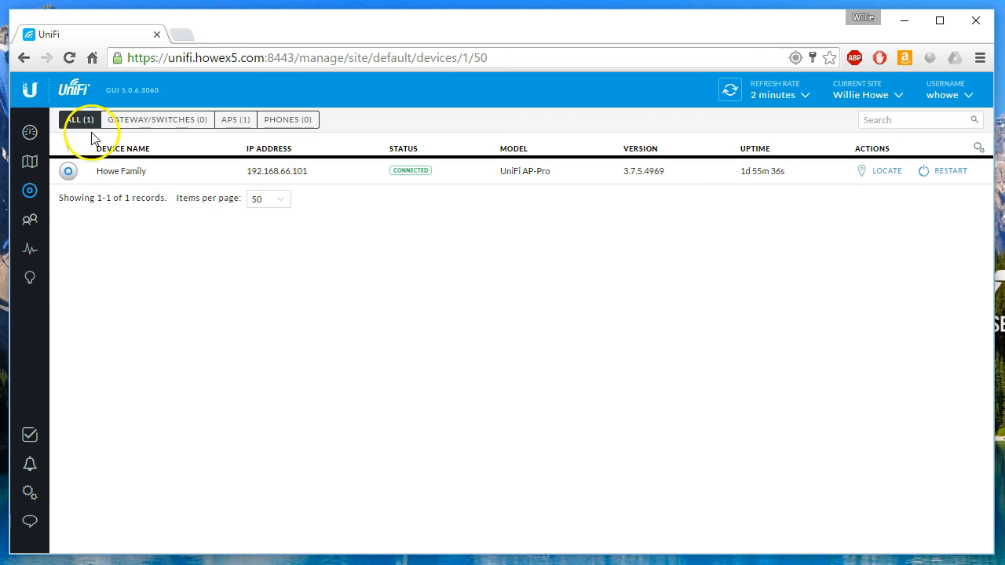
pyautogui.click(147, 125)
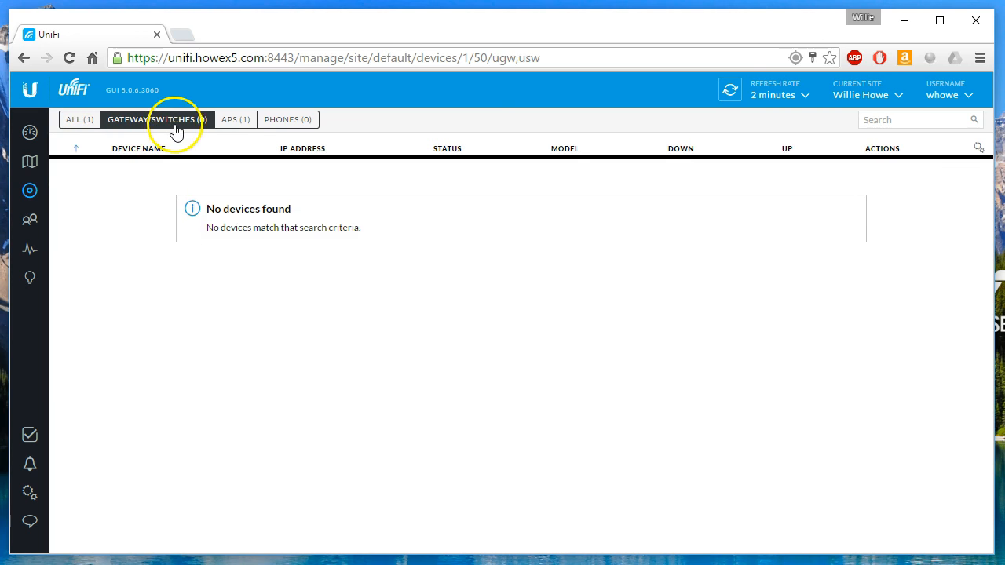
pyautogui.click(236, 126)
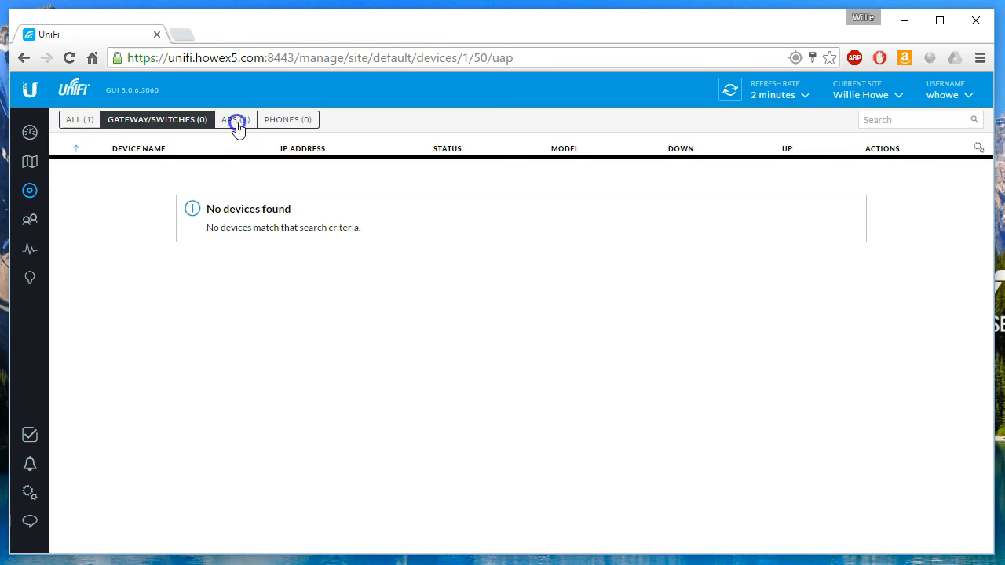
pyautogui.click(295, 126)
pyautogui.click(82, 124)
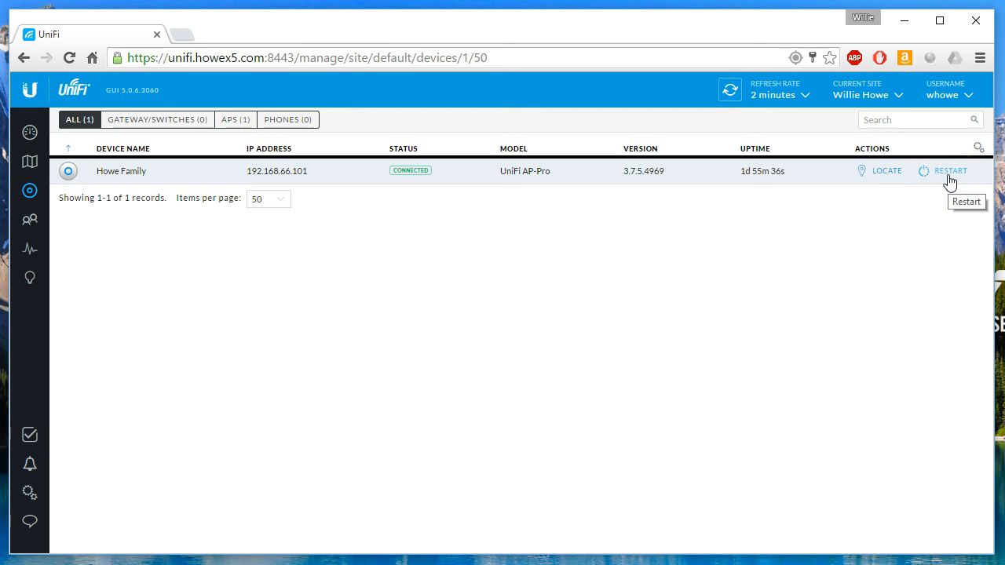
pyautogui.click(118, 176)
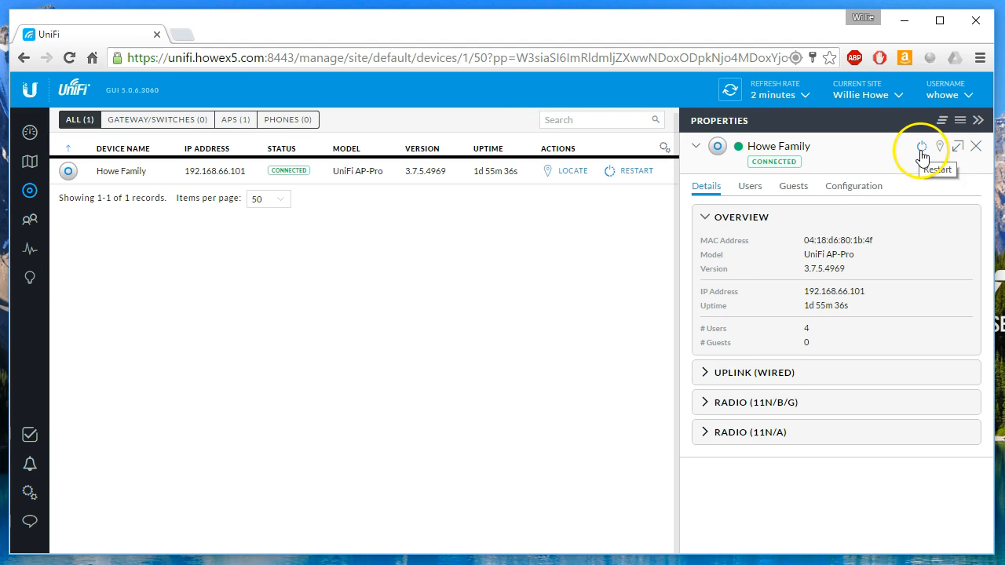
# Expand the Uplink (Wired), Radio 11N/B/G and 11N/A statistics, then view the four connected users.
pyautogui.click(959, 151)
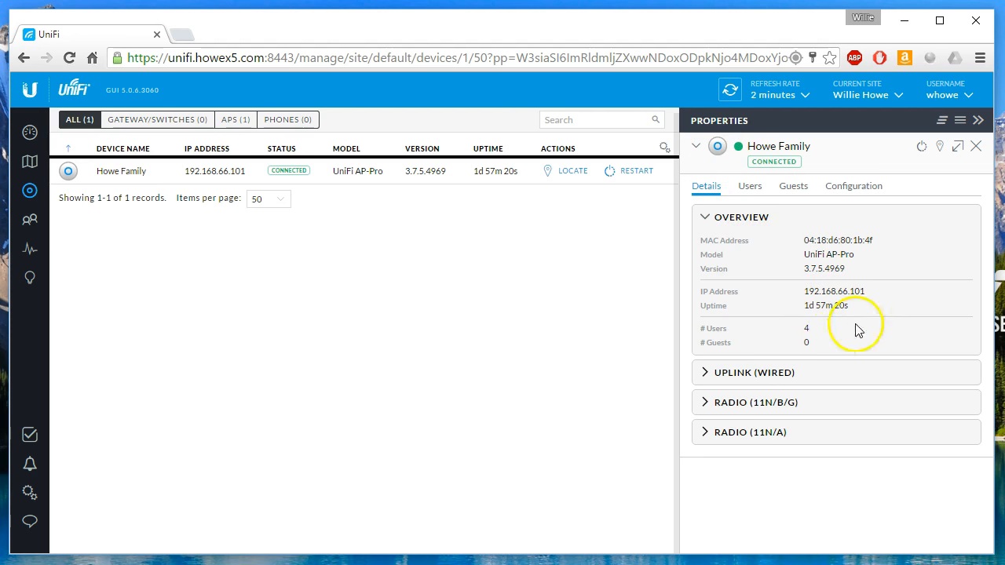
pyautogui.click(760, 374)
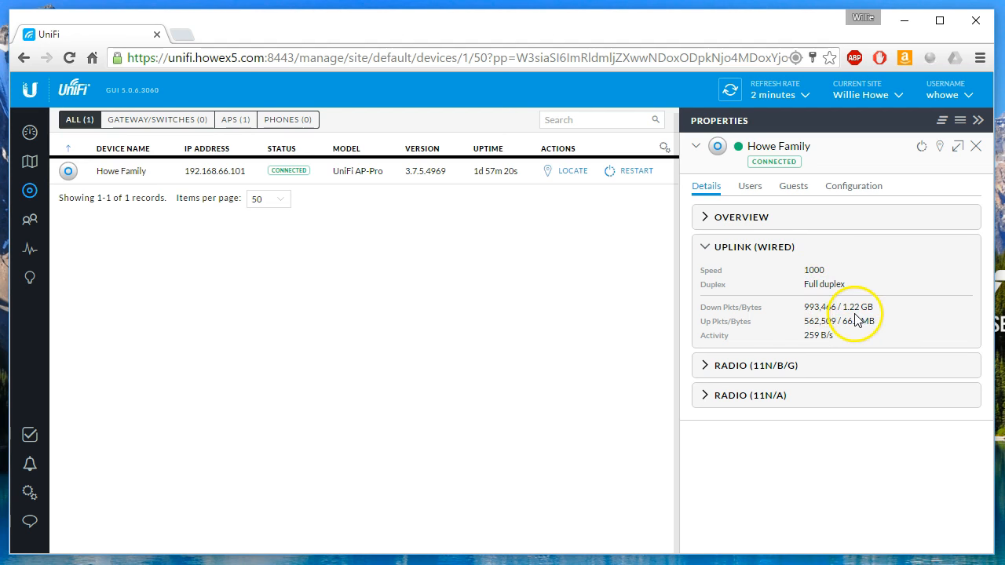
pyautogui.click(785, 366)
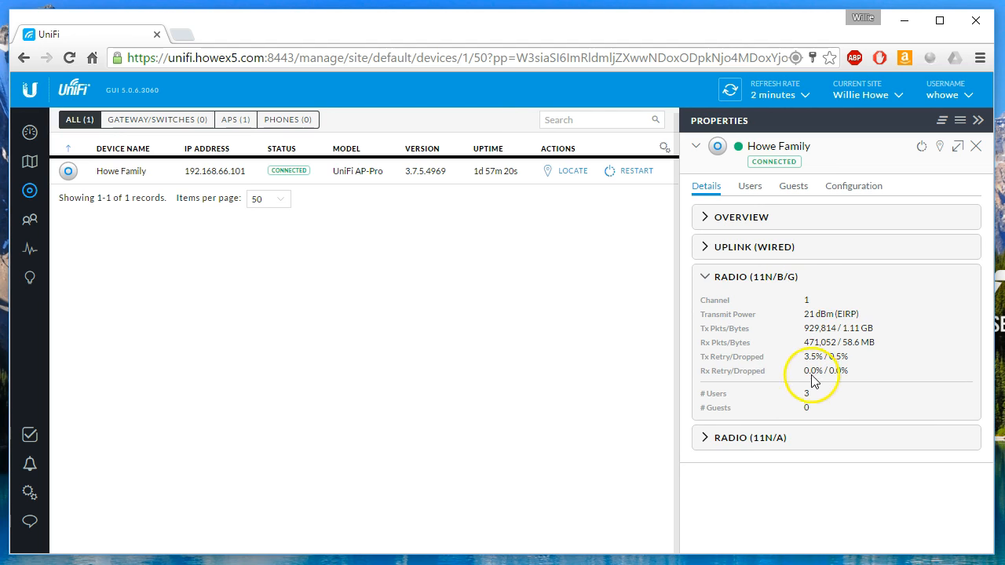
pyautogui.click(762, 438)
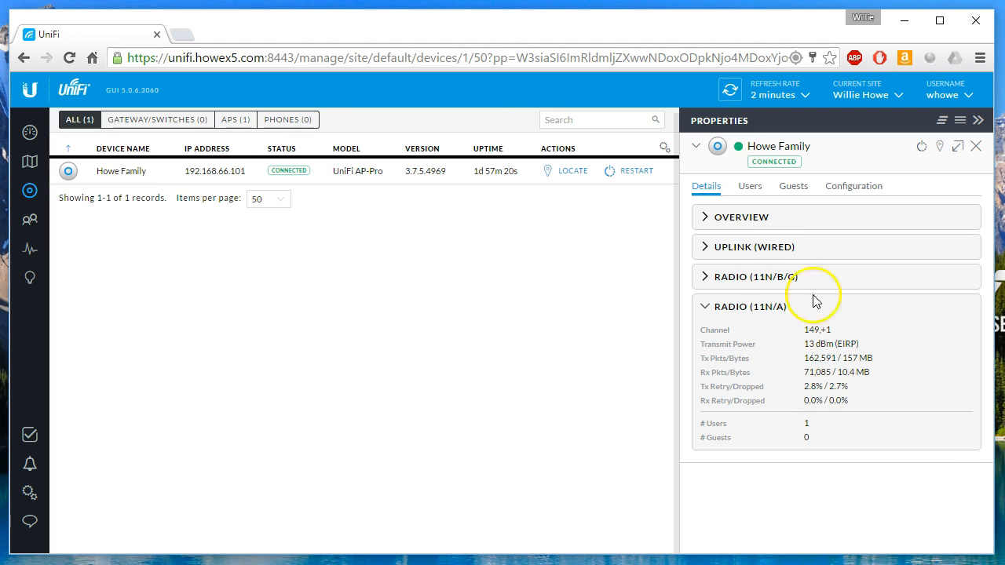
pyautogui.click(754, 190)
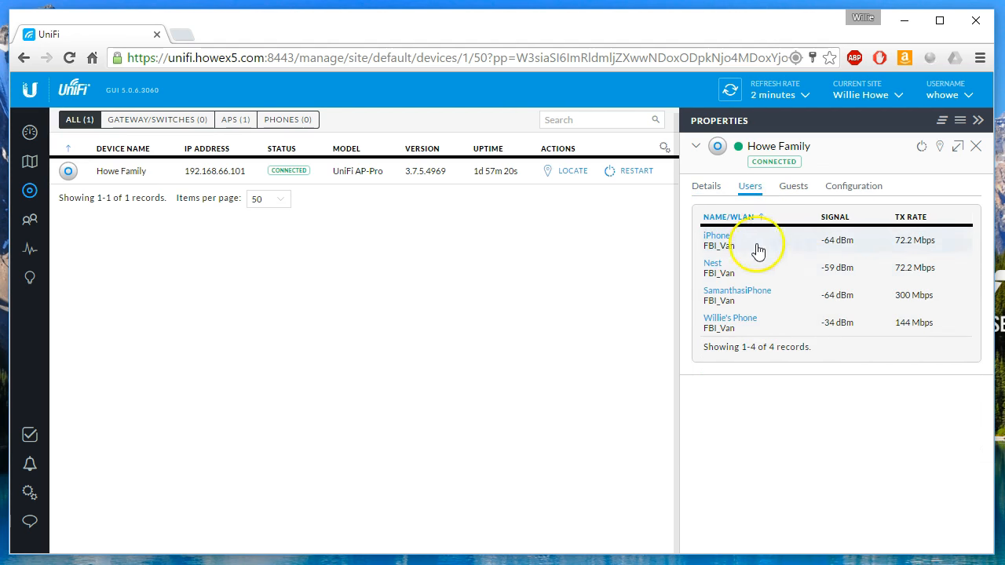
# Check the Guests list for the access point, then view its Configuration settings.
pyautogui.click(795, 188)
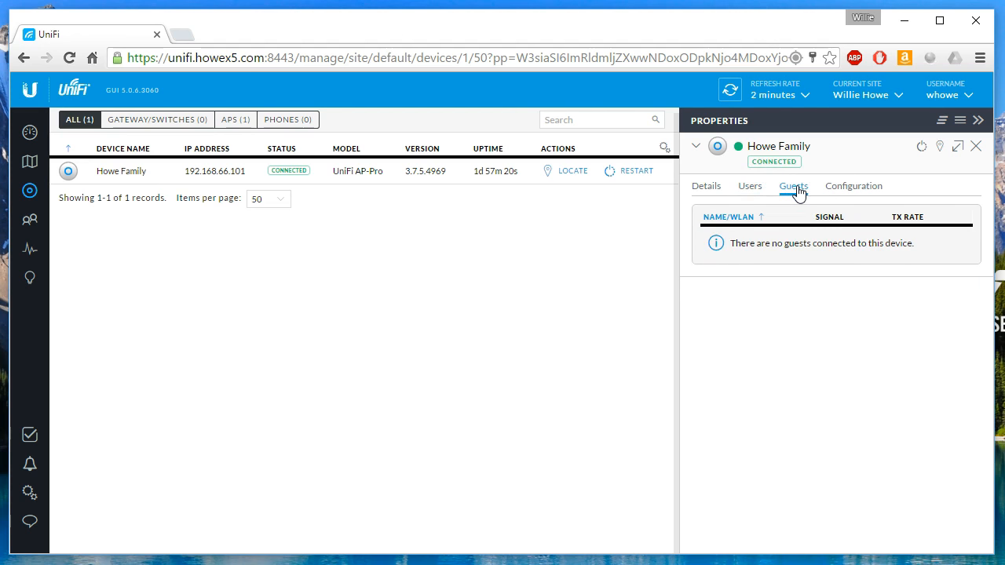
pyautogui.click(858, 190)
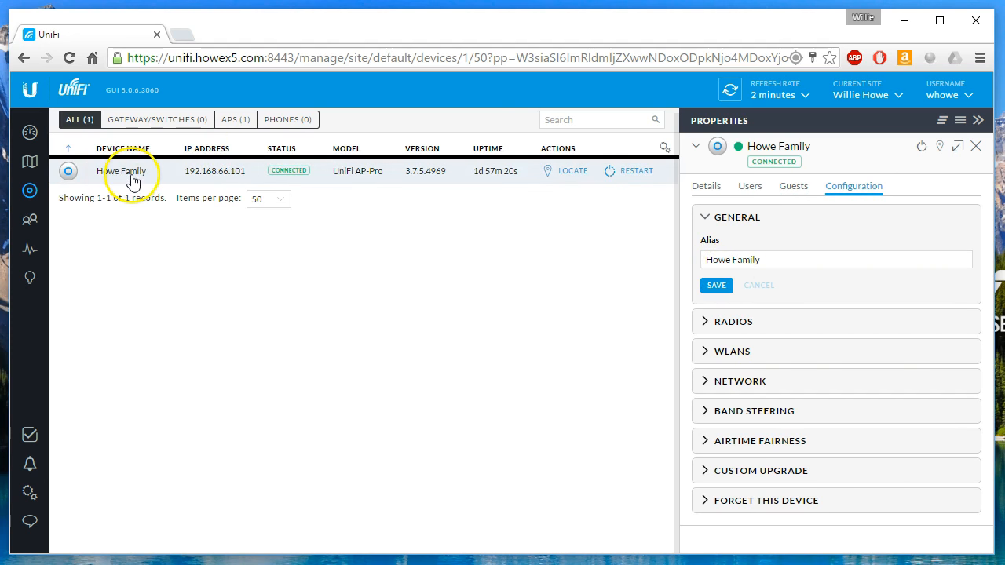
# Set the Radio 5G channel to 36, queue the change, and expand the WLANs section.
pyautogui.click(752, 329)
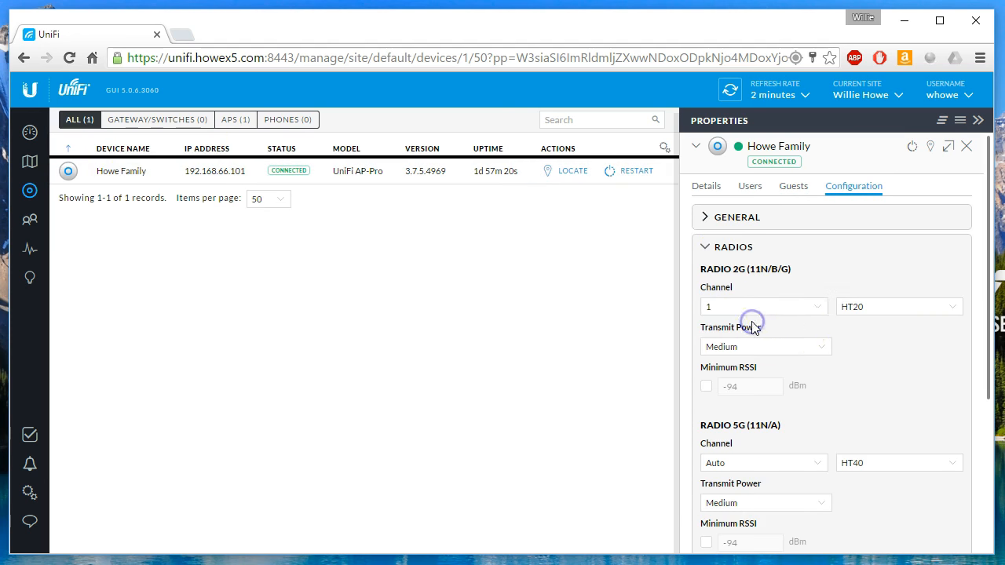
pyautogui.scroll(-1, 921, 381)
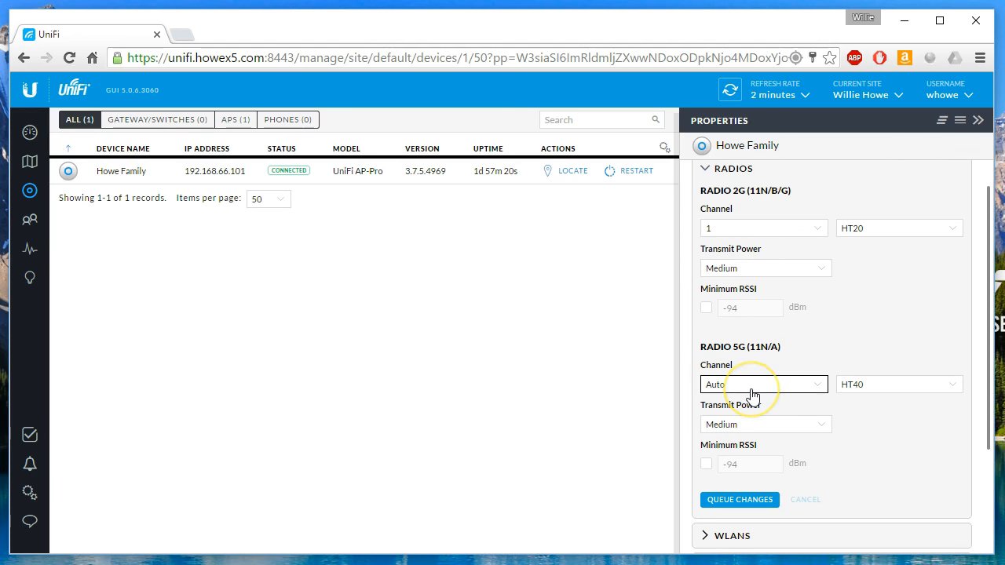
pyautogui.click(820, 387)
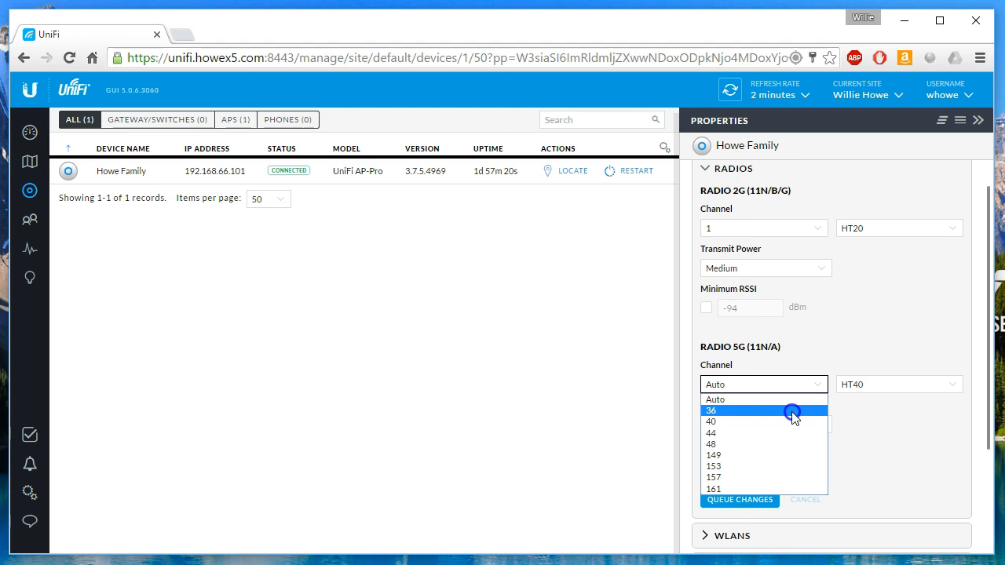
pyautogui.click(793, 411)
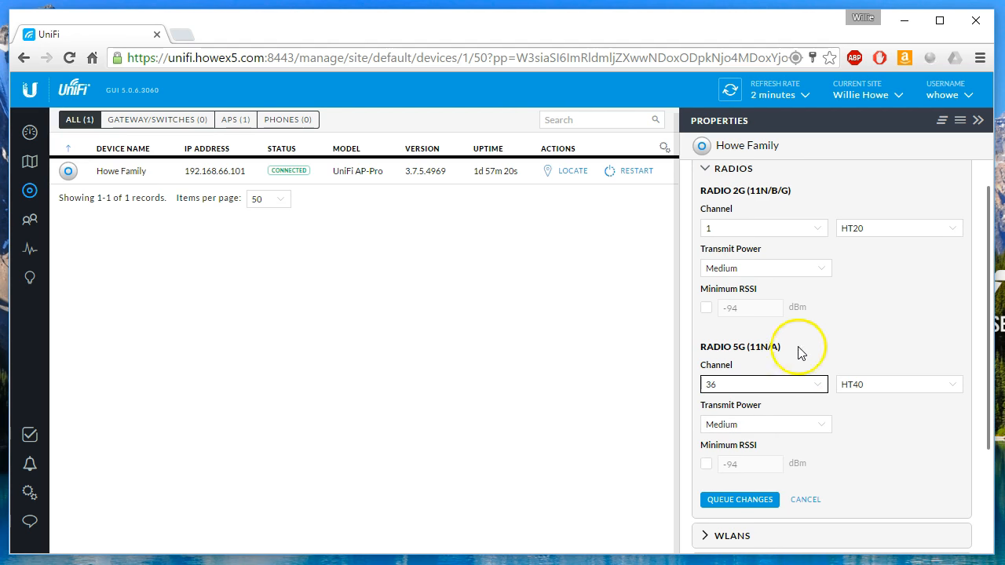
pyautogui.scroll(2, 813, 400)
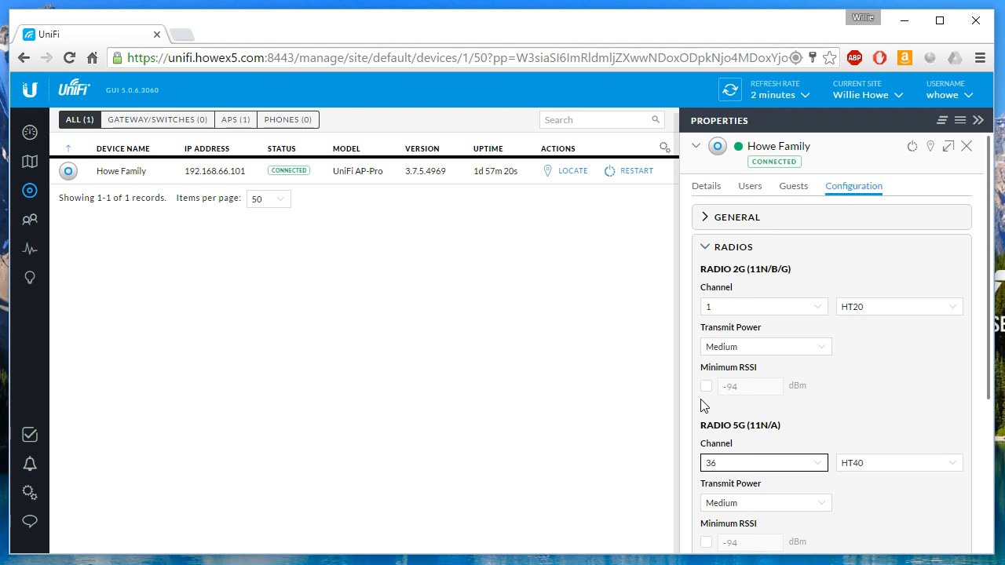
pyautogui.click(619, 400)
pyautogui.scroll(-3, 870, 399)
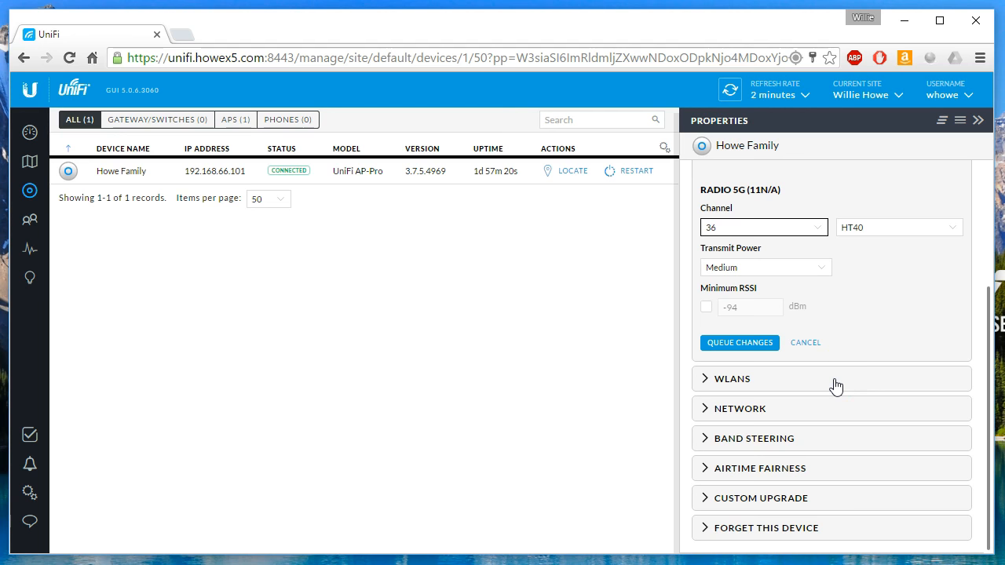
pyautogui.click(752, 350)
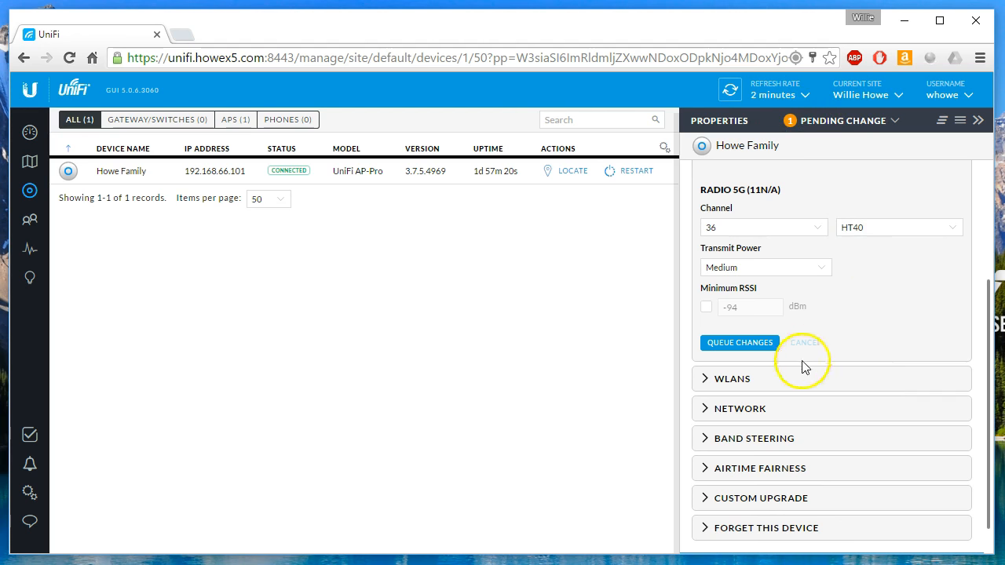
pyautogui.click(747, 379)
# Scroll through the WLANs, then expand the Network and Band Steering sections, showing band steering Off.
pyautogui.scroll(-2, 746, 383)
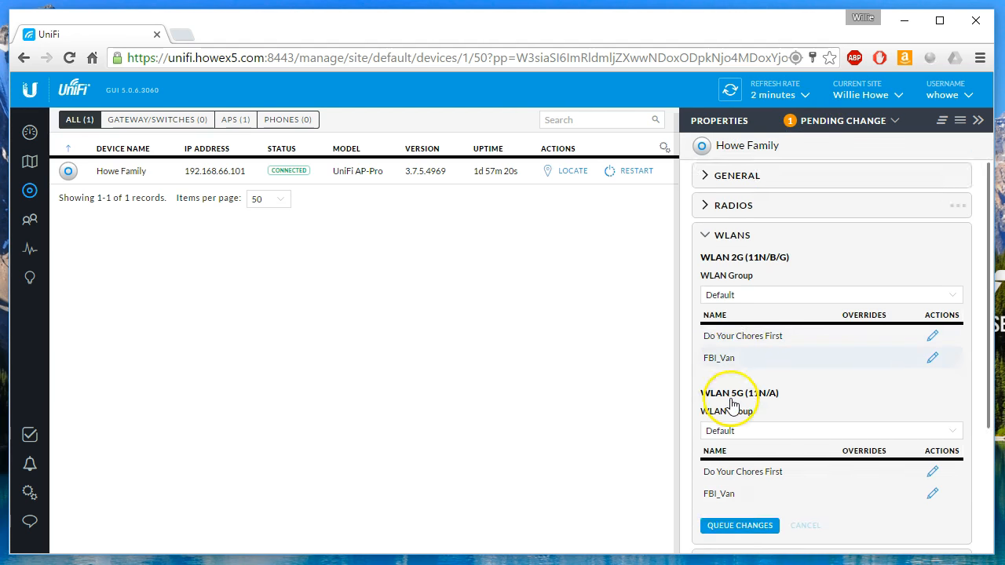
pyautogui.scroll(1, 731, 337)
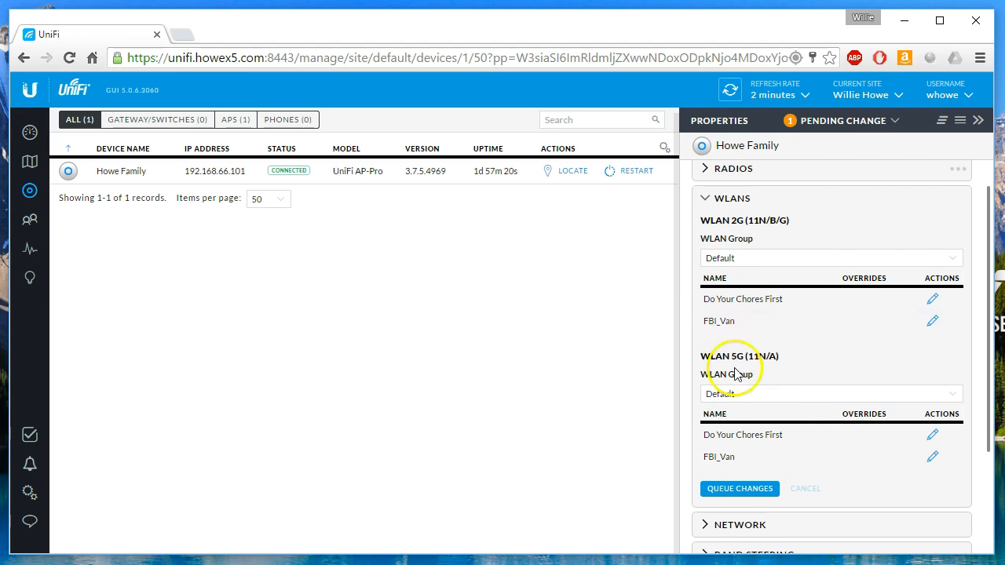
pyautogui.scroll(-2, 788, 418)
pyautogui.scroll(2, 738, 314)
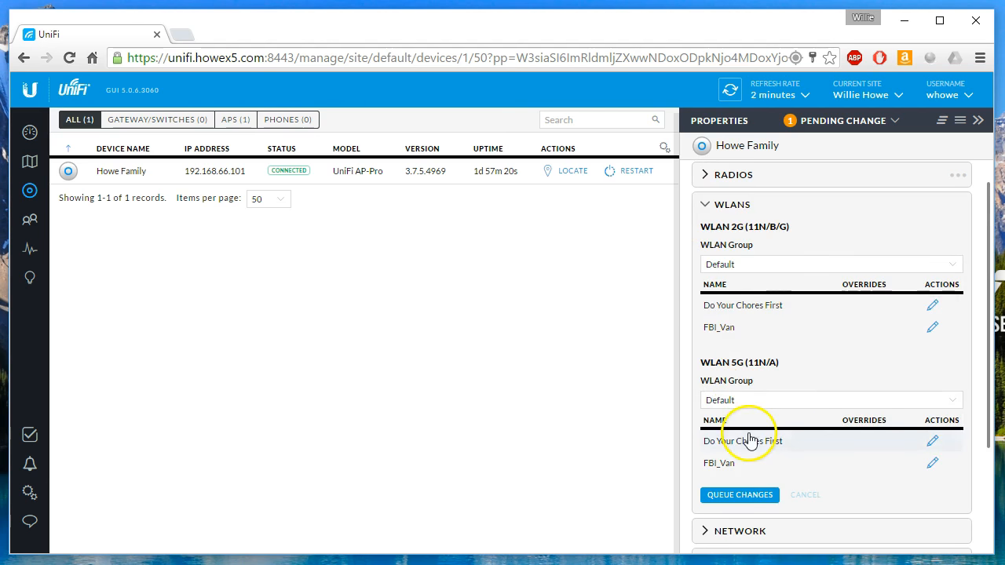
pyautogui.scroll(-3, 739, 427)
pyautogui.click(763, 375)
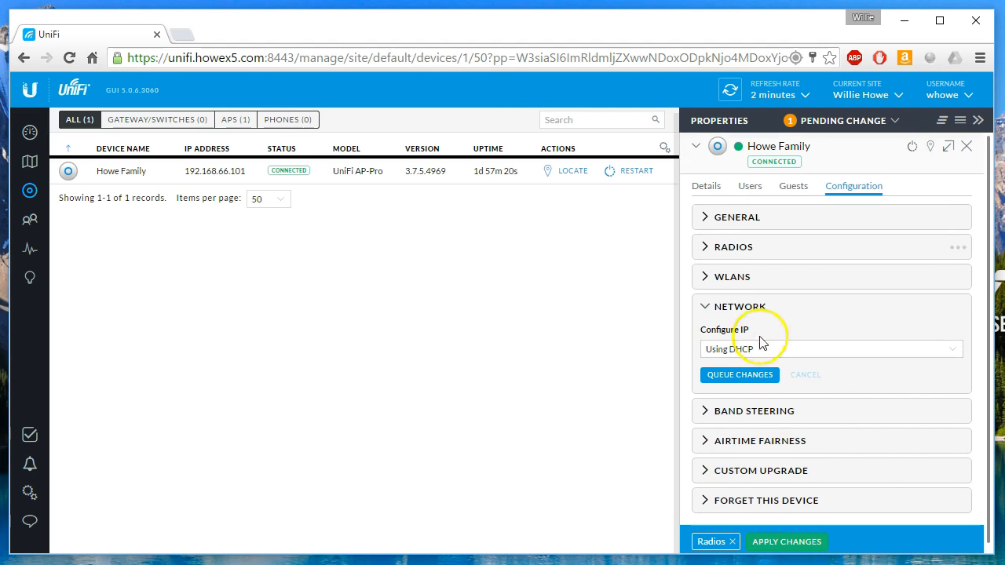
pyautogui.click(769, 411)
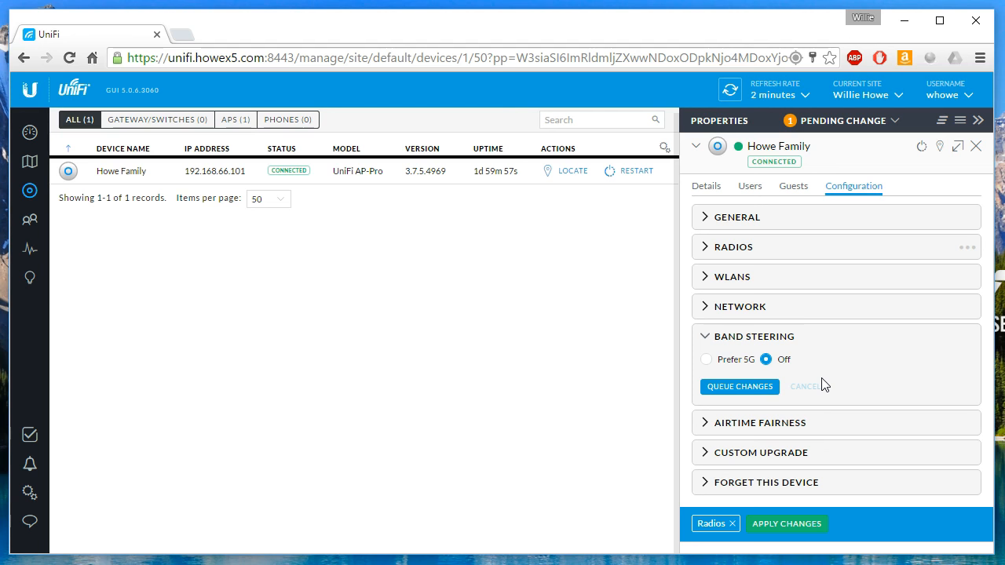
# Expand Airtime Fairness and Custom Upgrade, focus the firmware URL field, then show the pending change.
pyautogui.click(779, 423)
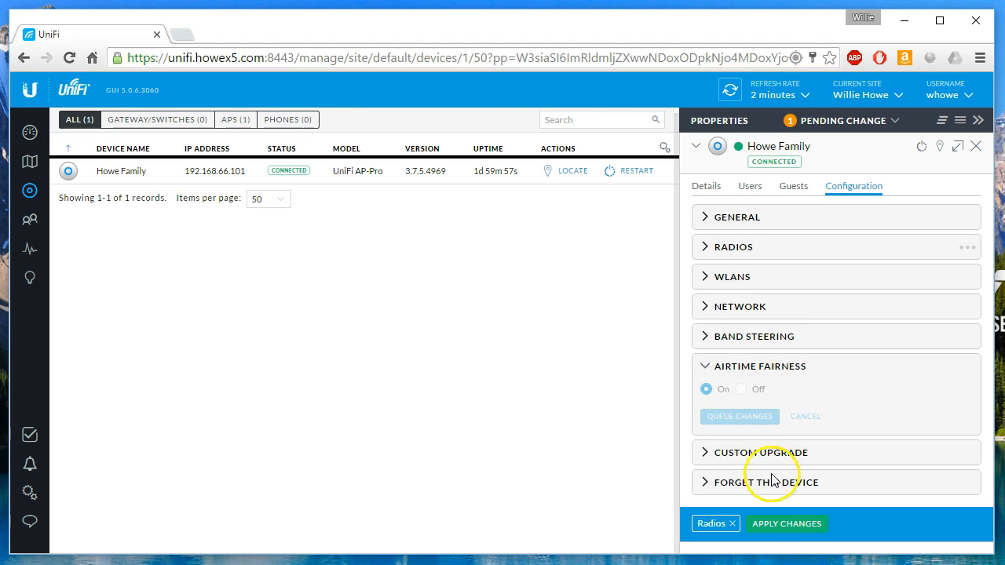
pyautogui.click(760, 453)
pyautogui.click(739, 463)
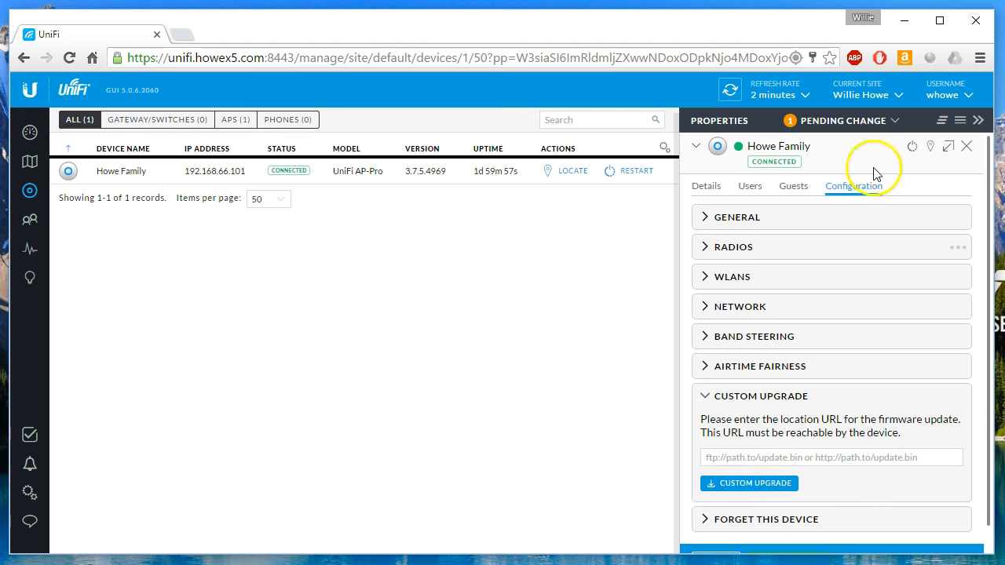
pyautogui.click(866, 123)
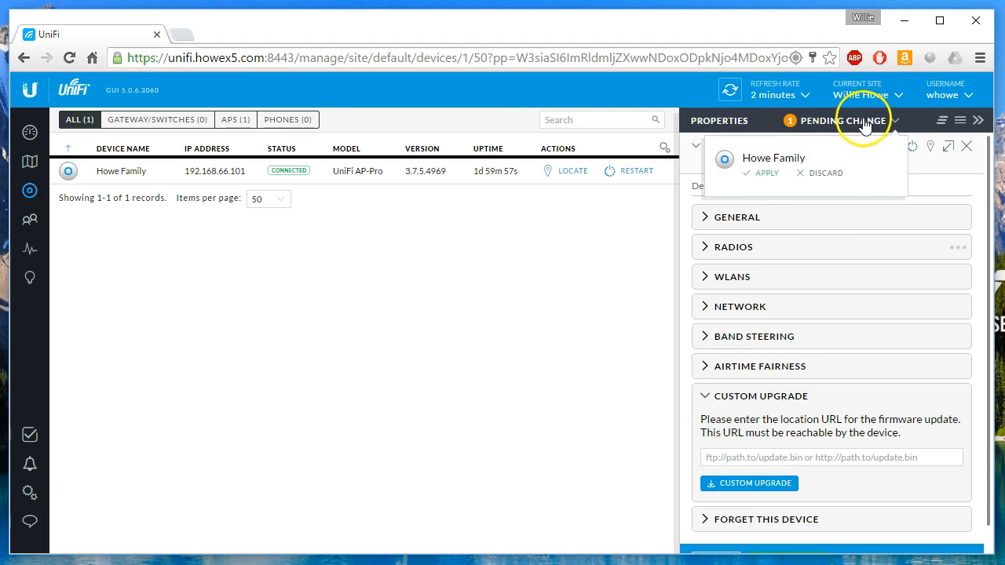
# Apply Howe Family's pending change, close its properties, and refresh the device list.
pyautogui.click(766, 176)
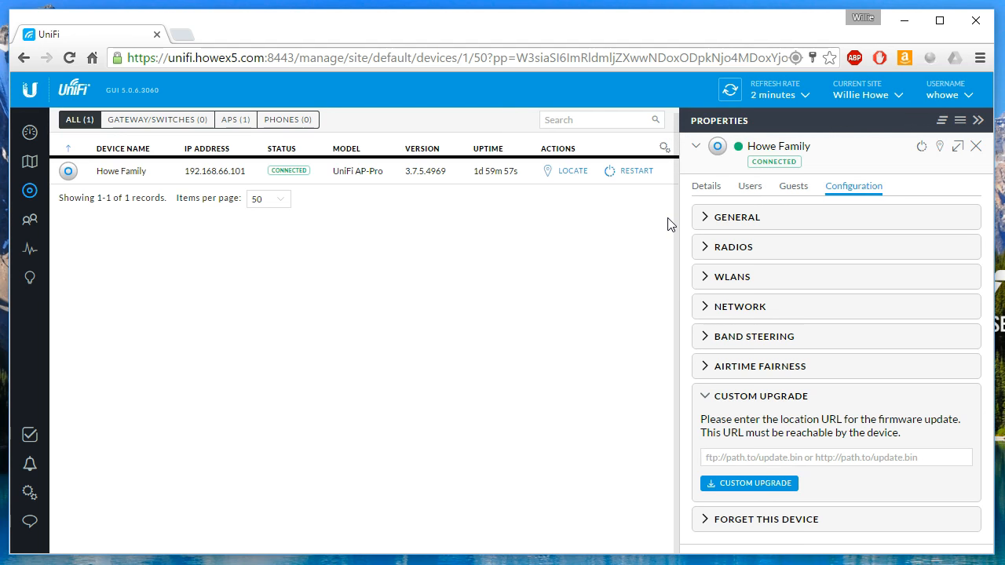
pyautogui.click(977, 149)
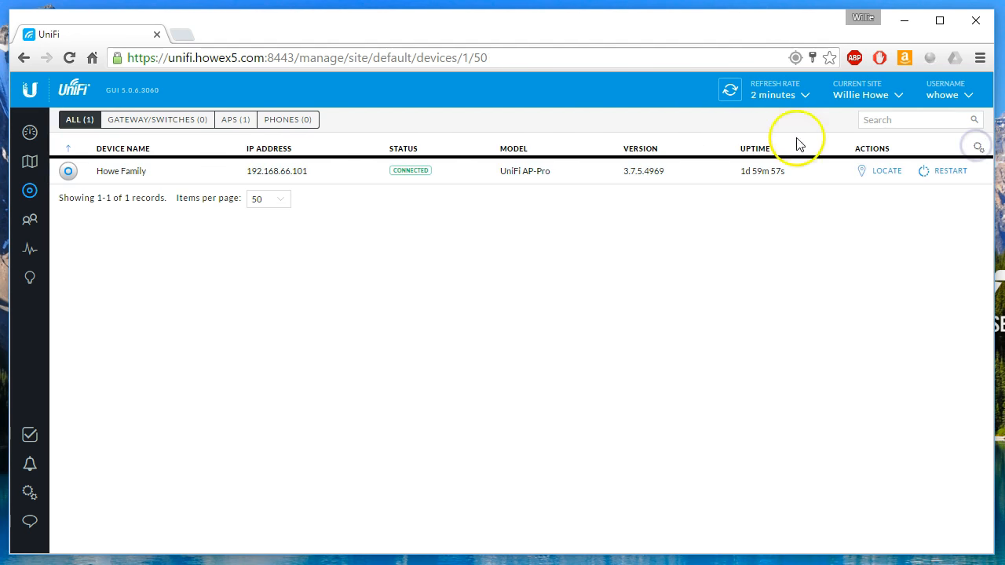
pyautogui.click(730, 91)
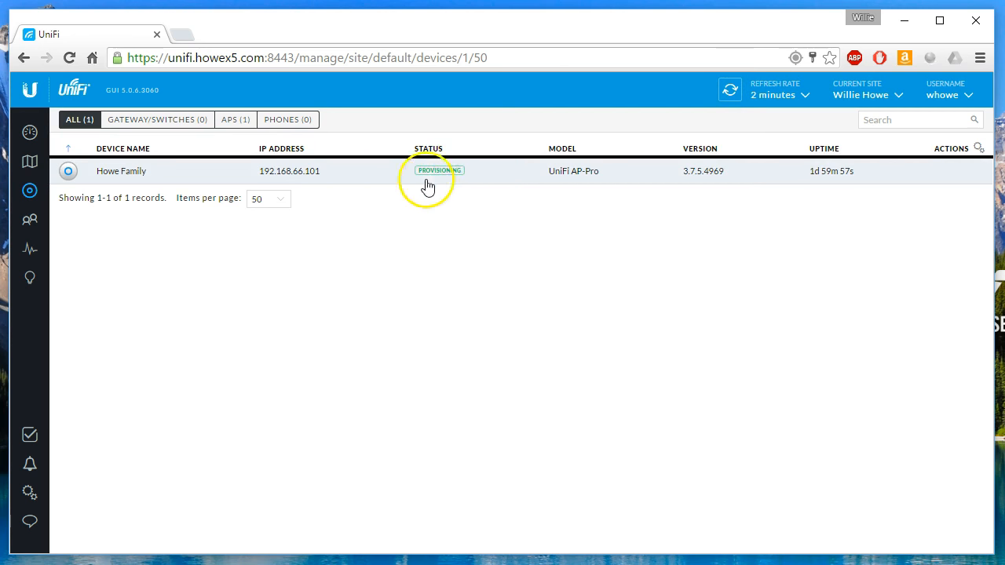
pyautogui.click(730, 95)
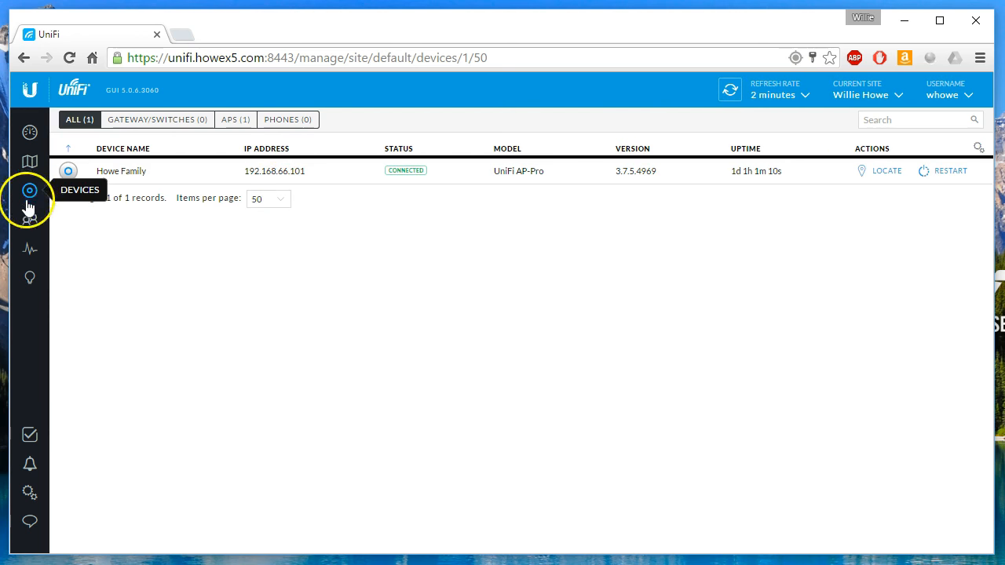
# View connected clients filtered to Wired, then All, and bring up the site statistics overview.
pyautogui.click(29, 227)
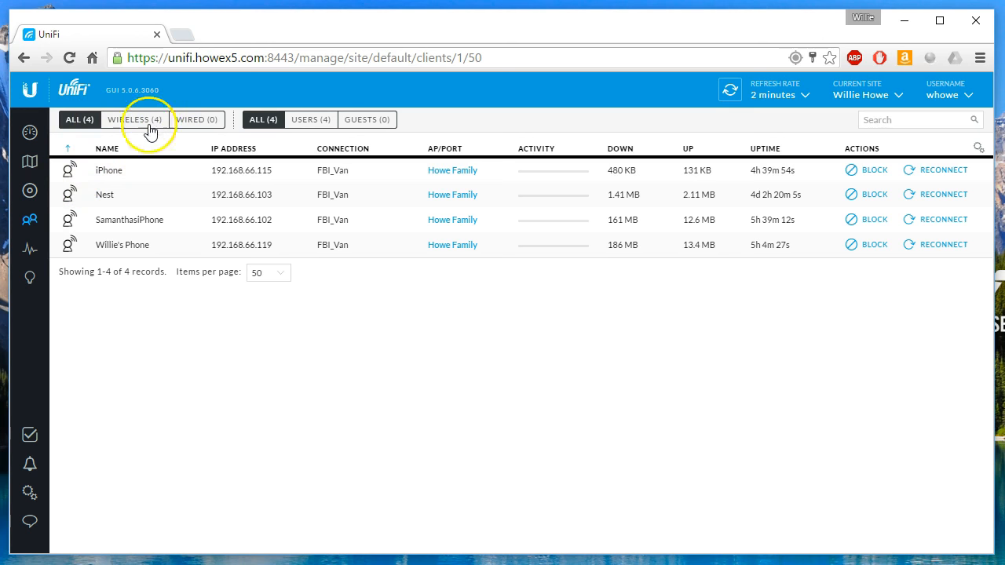
pyautogui.click(211, 123)
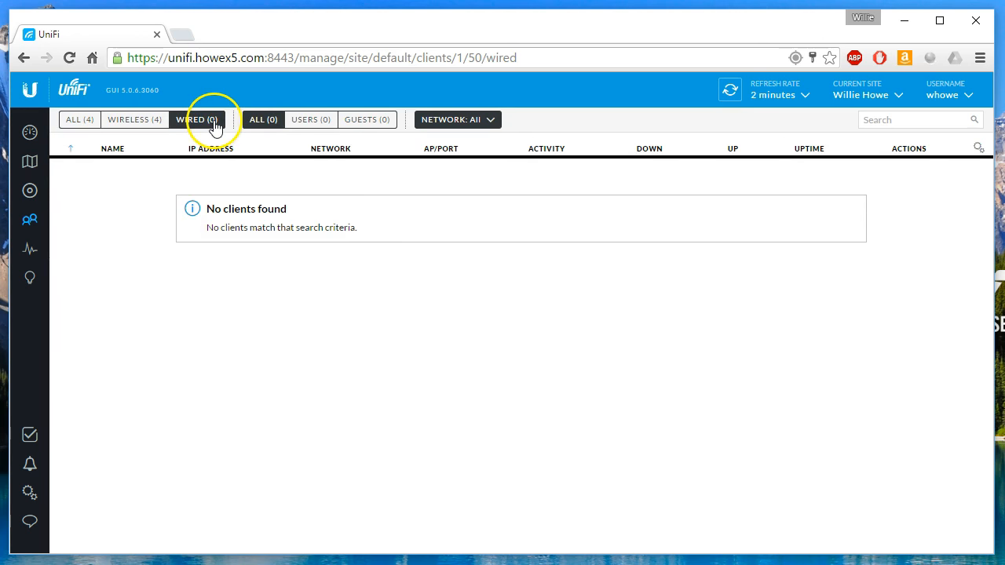
pyautogui.click(84, 123)
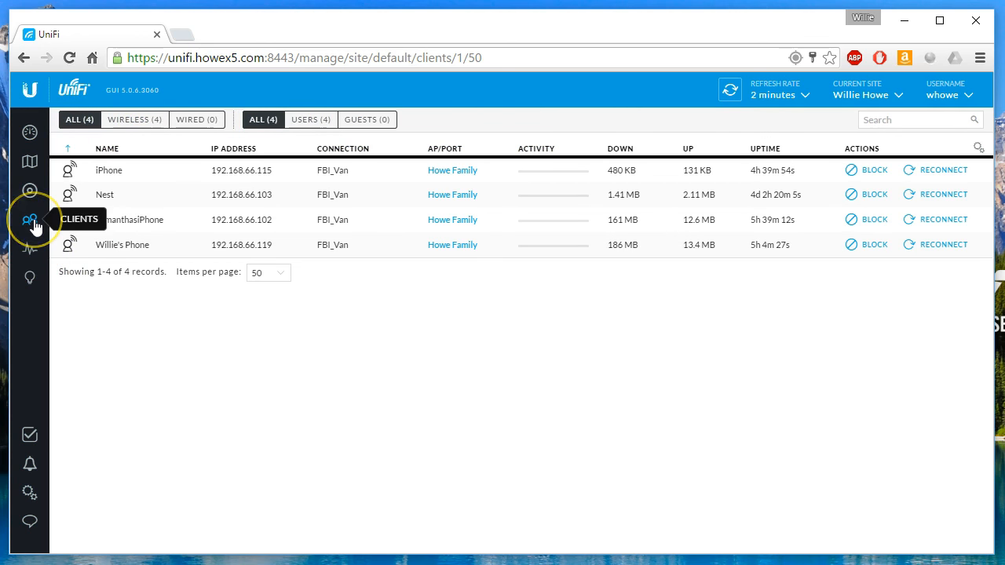
pyautogui.click(32, 251)
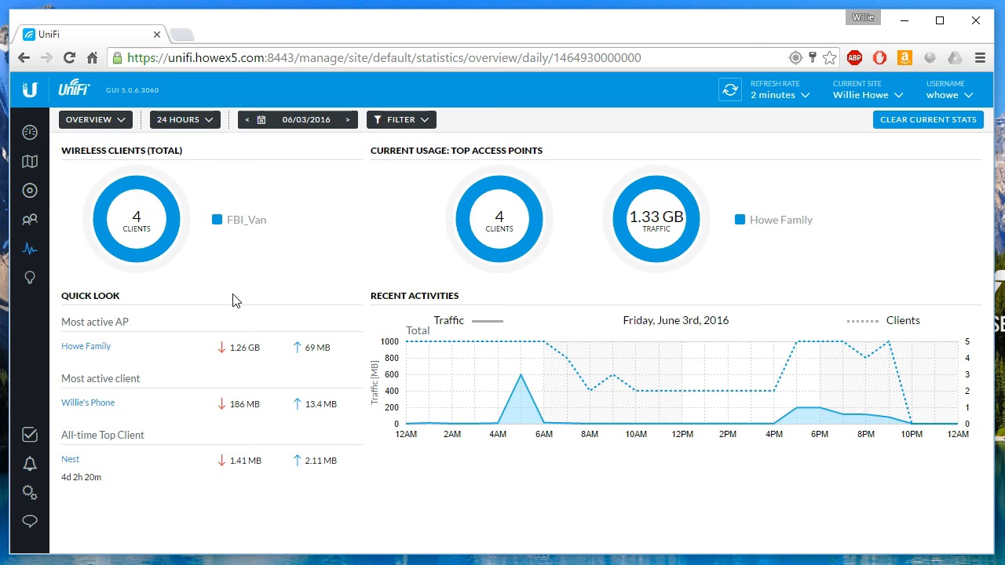
# Check the 24 Hours time range options and highlight the Most active AP and client headings.
pyautogui.click(212, 122)
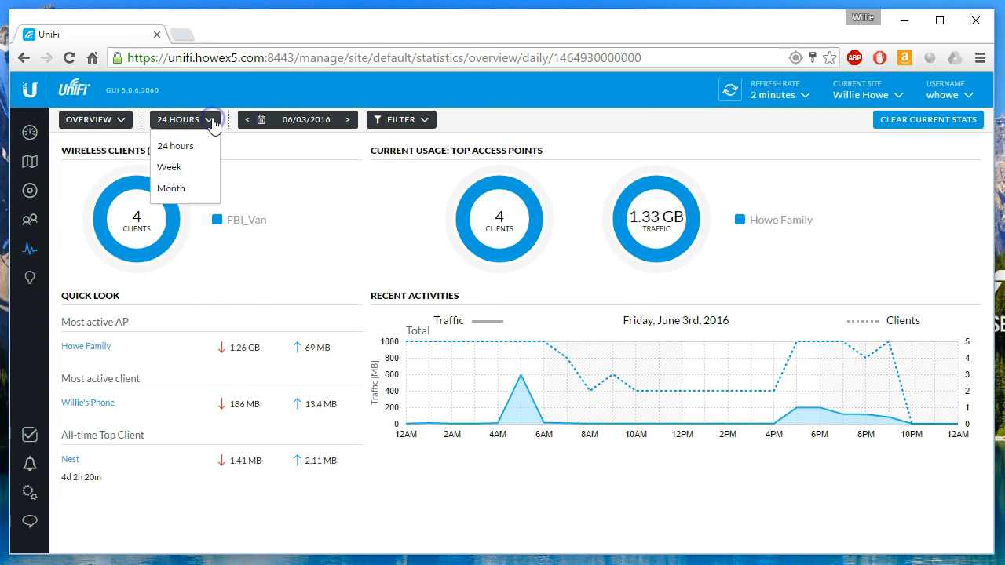
pyautogui.click(286, 213)
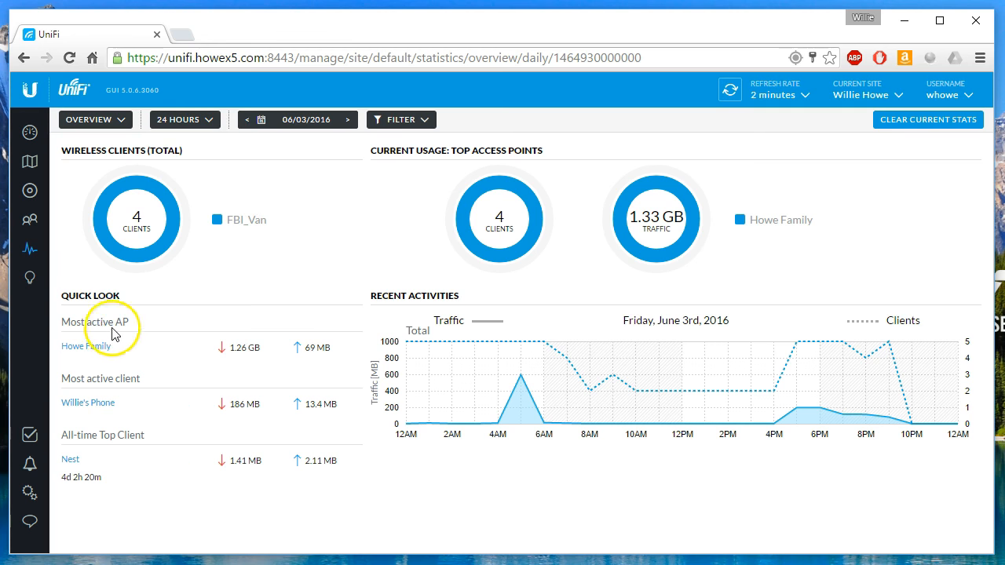
pyautogui.moveTo(72, 323); pyautogui.dragTo(132, 322)
pyautogui.click(160, 366)
pyautogui.moveTo(71, 380); pyautogui.dragTo(143, 380)
pyautogui.click(169, 425)
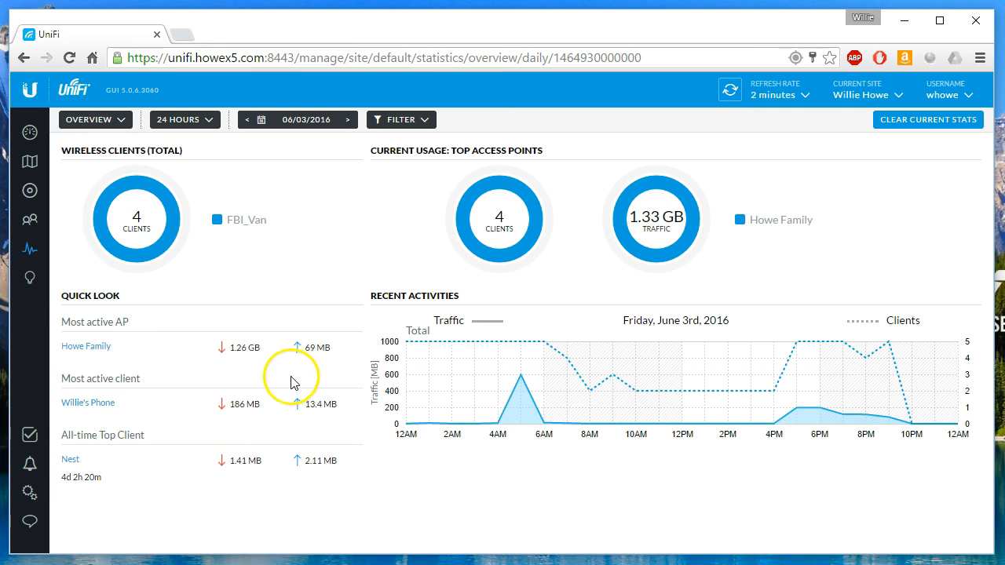
# Switch to Traffic Stats, return to Overview, then show the known clients insights.
pyautogui.moveTo(634, 227)
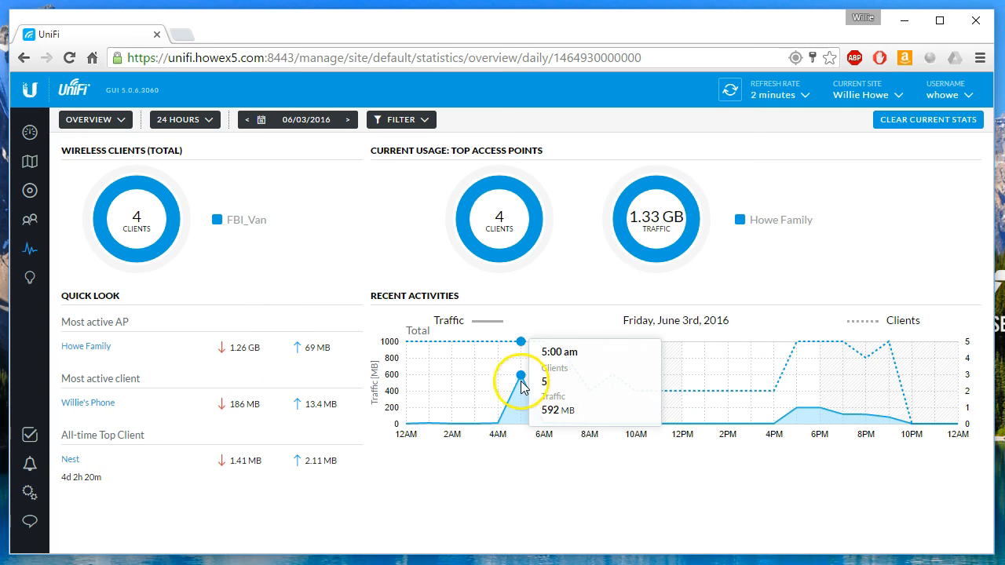
pyautogui.moveTo(776, 377)
pyautogui.moveTo(864, 374)
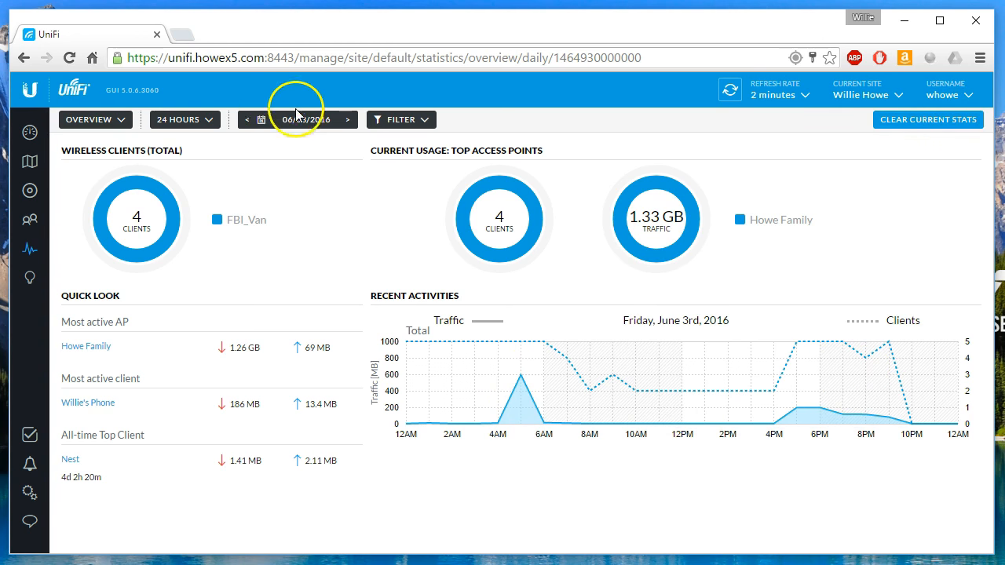
pyautogui.click(114, 119)
pyautogui.click(89, 167)
pyautogui.click(135, 119)
pyautogui.click(99, 145)
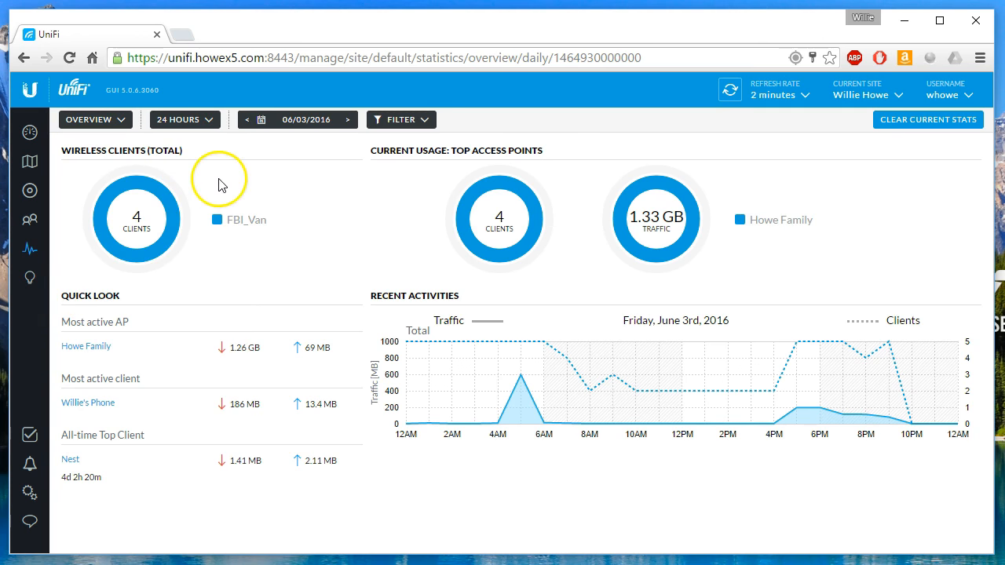
pyautogui.click(30, 280)
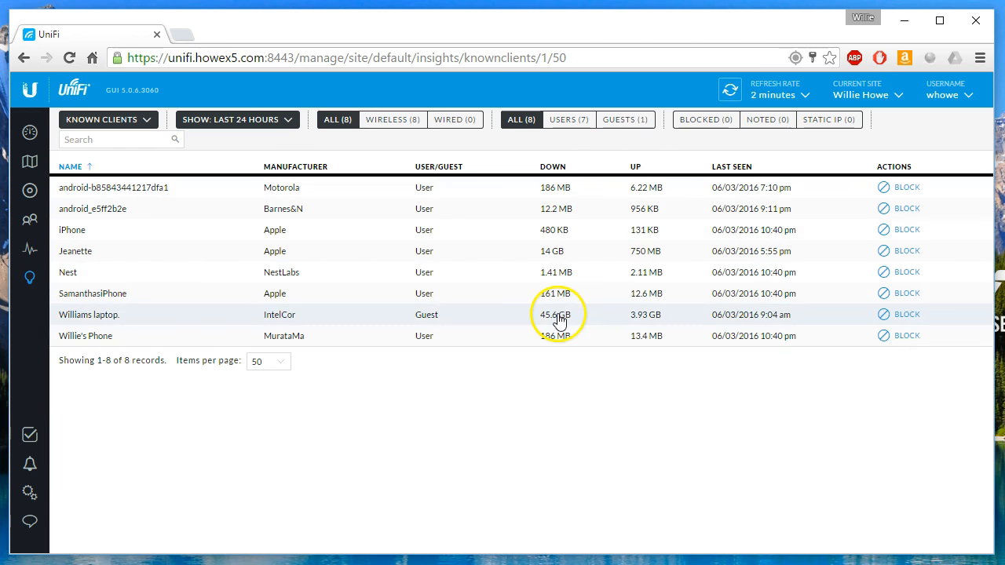
# Open and close one known client's details, then show the last hour's roaming events.
pyautogui.moveTo(65, 256); pyautogui.dragTo(99, 260)
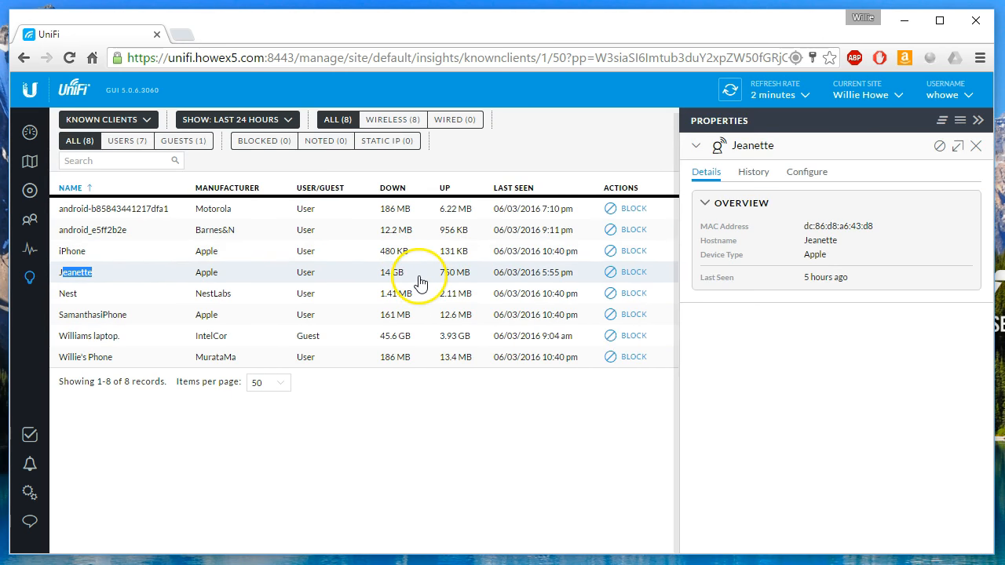
pyautogui.click(976, 147)
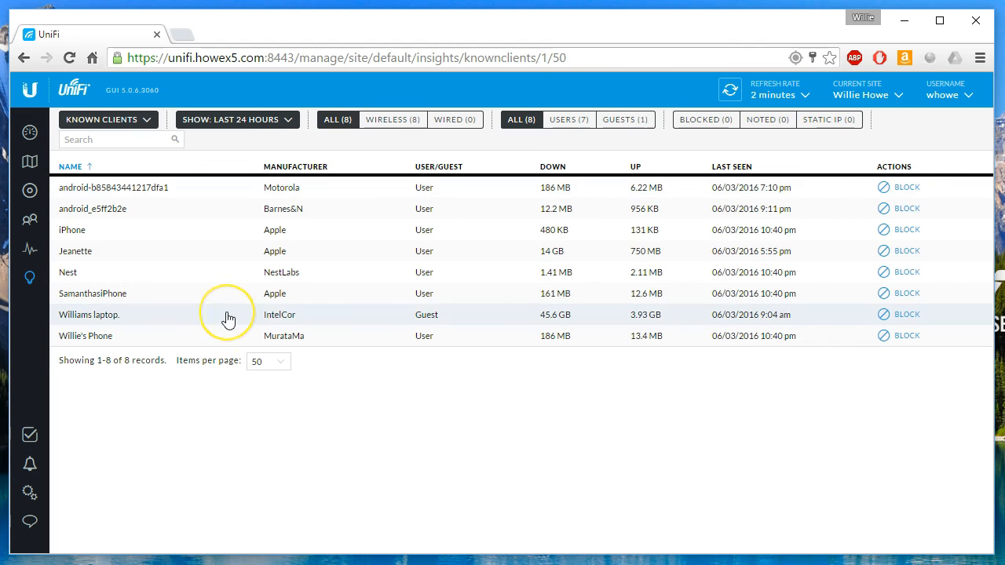
pyautogui.click(32, 444)
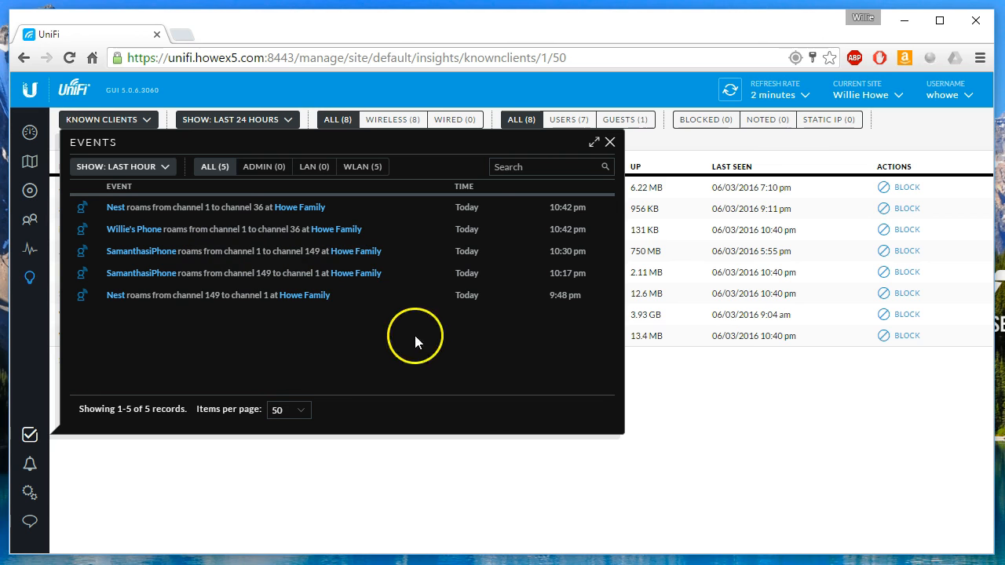
# Close the events list, then open and close the empty alerts panel.
pyautogui.click(609, 142)
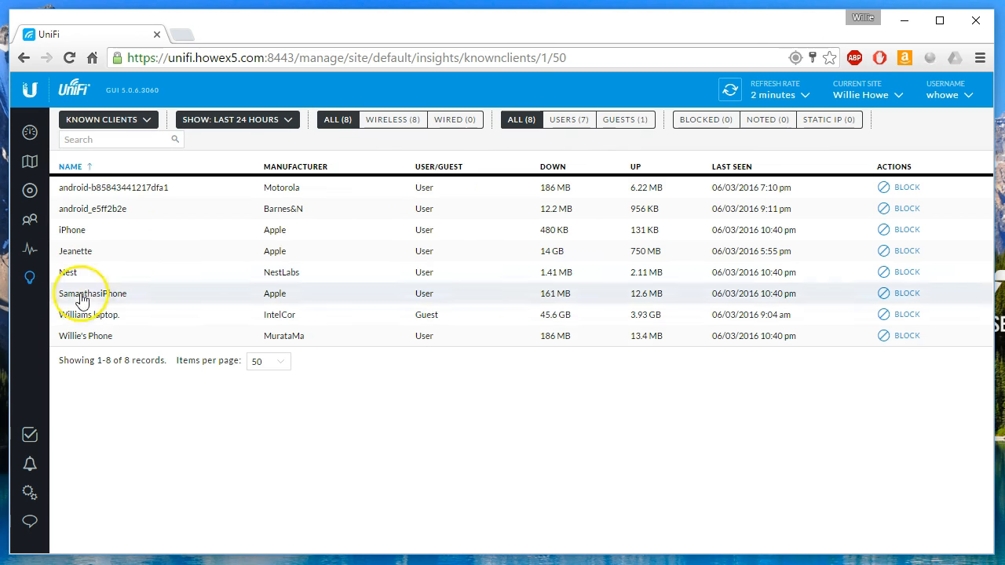
pyautogui.click(30, 467)
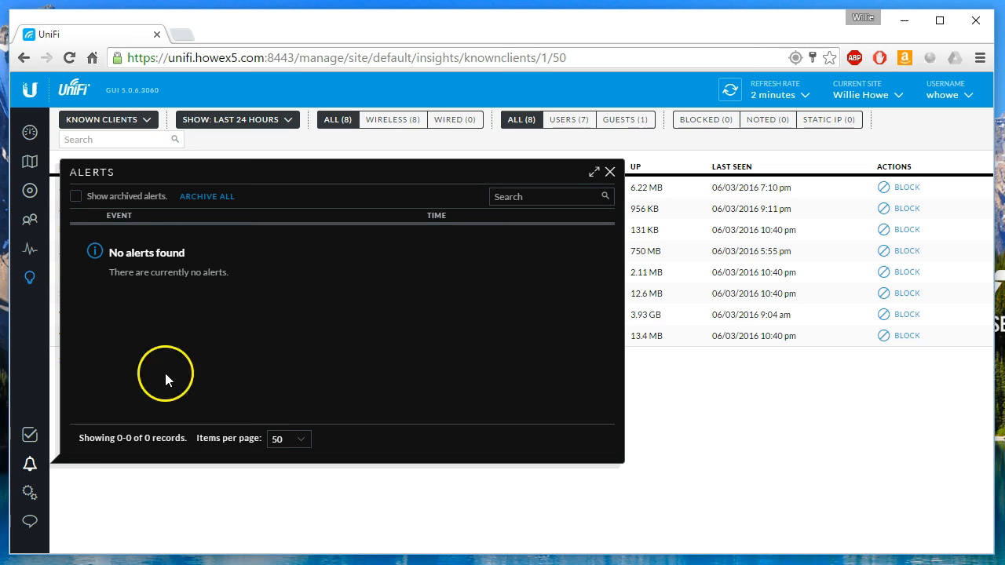
pyautogui.click(610, 172)
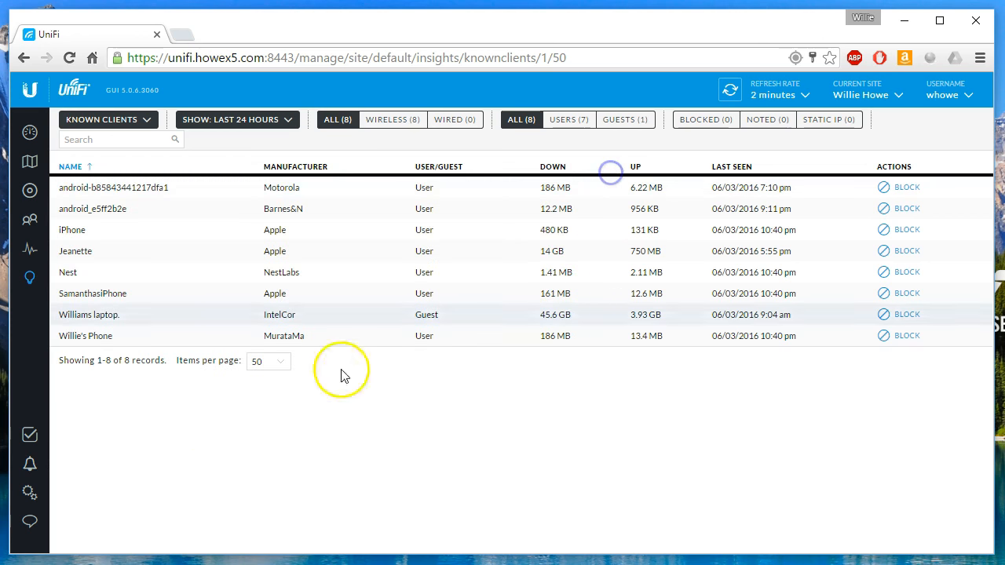
# Open and minimize the live chat help form, then show the Site settings page.
pyautogui.click(30, 523)
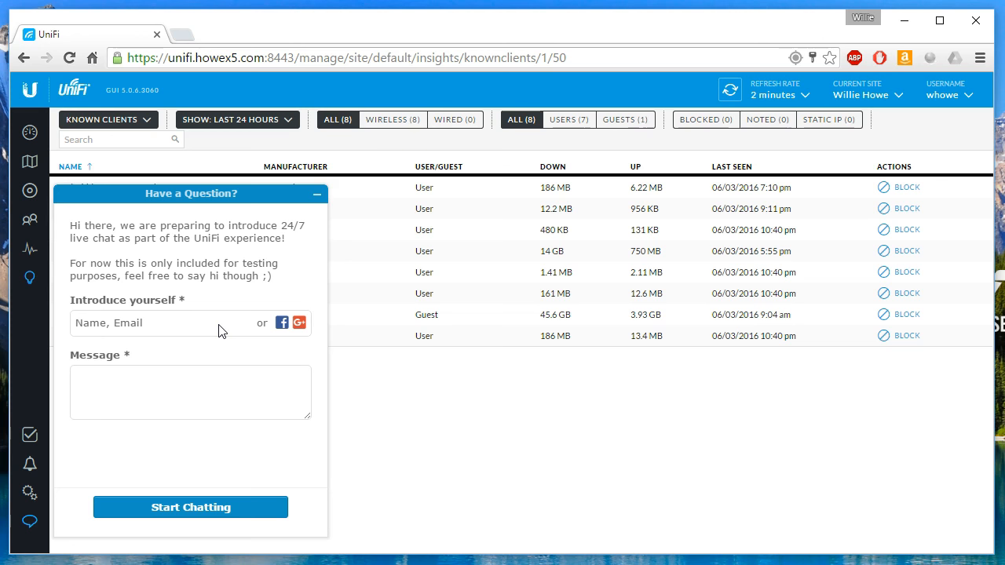
pyautogui.click(316, 193)
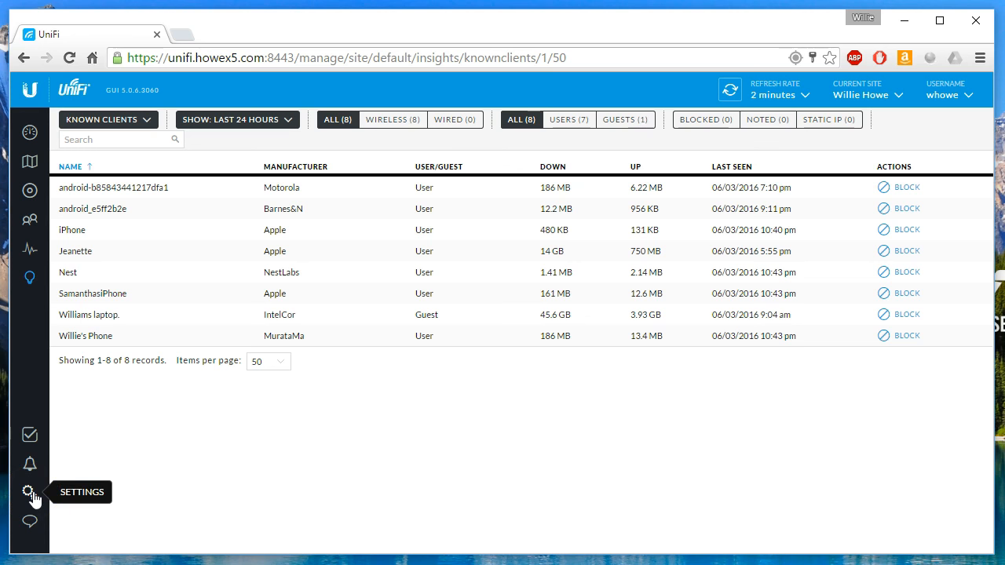
pyautogui.click(31, 495)
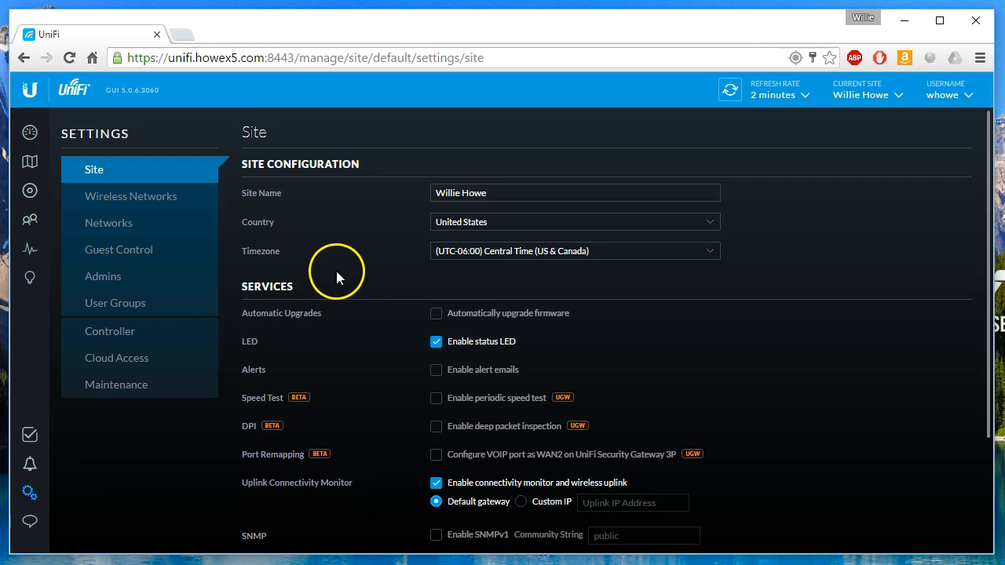
pyautogui.click(440, 192)
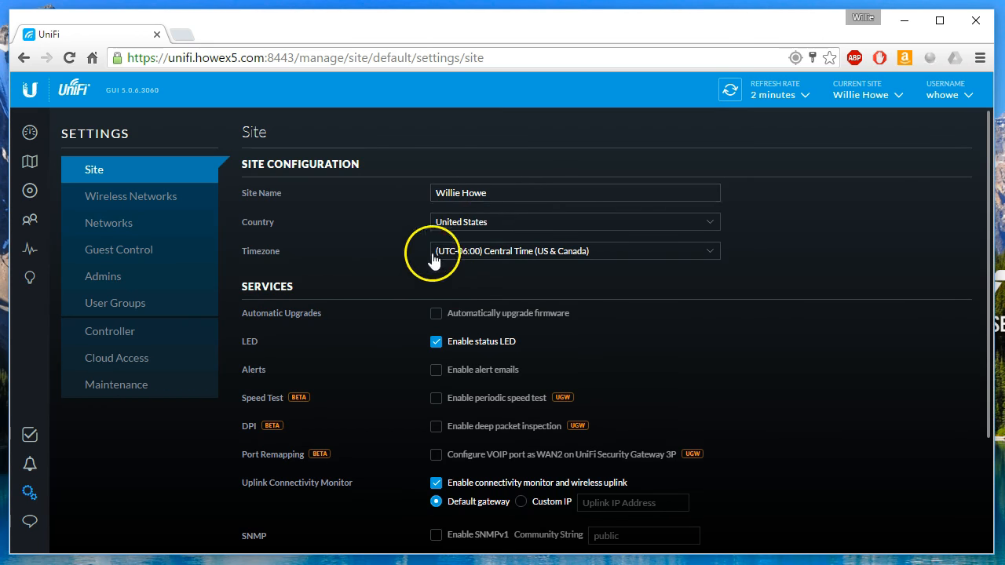
pyautogui.click(558, 253)
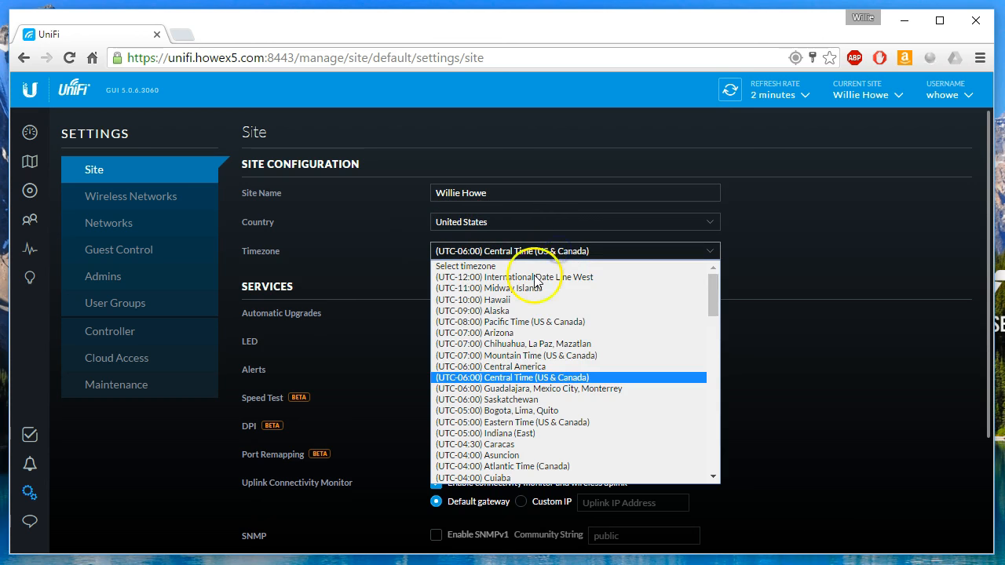
pyautogui.click(528, 376)
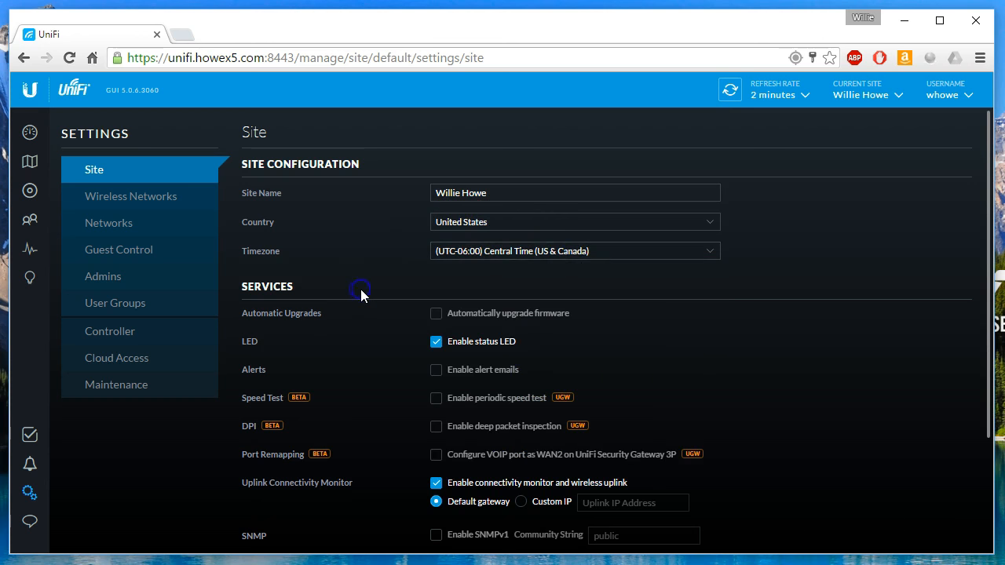
pyautogui.scroll(-3, 361, 289)
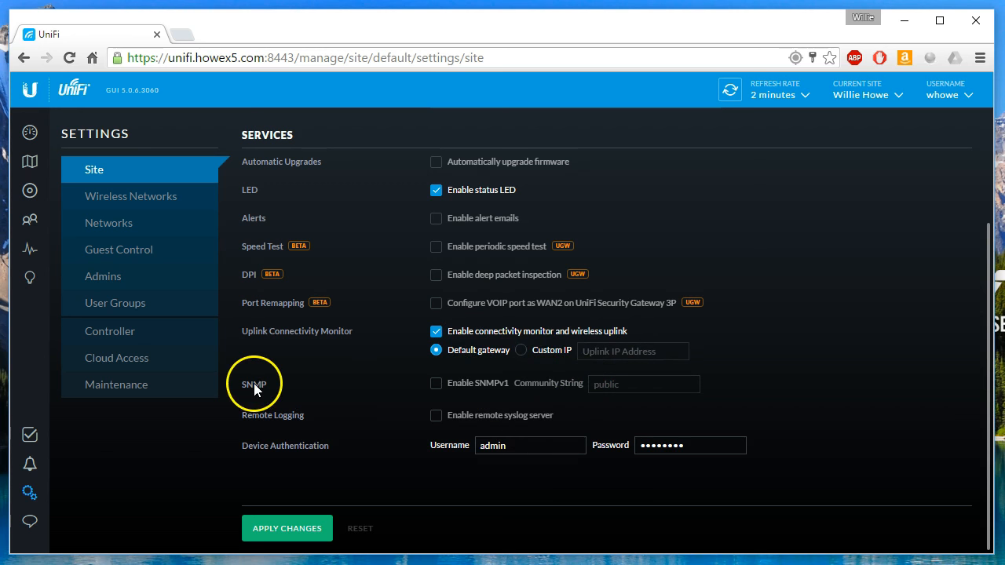
pyautogui.moveTo(243, 384); pyautogui.dragTo(281, 384)
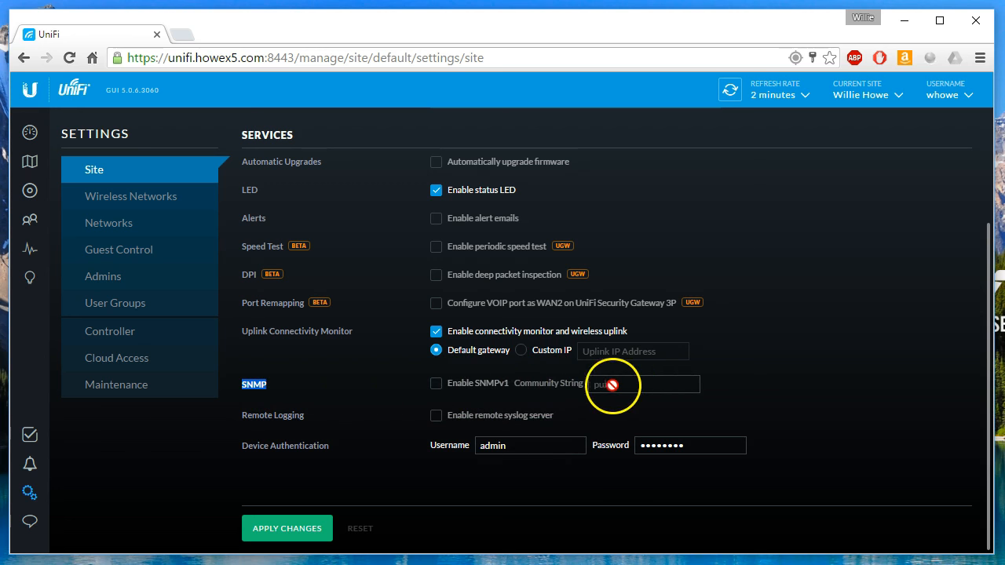
pyautogui.click(342, 384)
pyautogui.moveTo(241, 415); pyautogui.dragTo(310, 417)
pyautogui.click(331, 421)
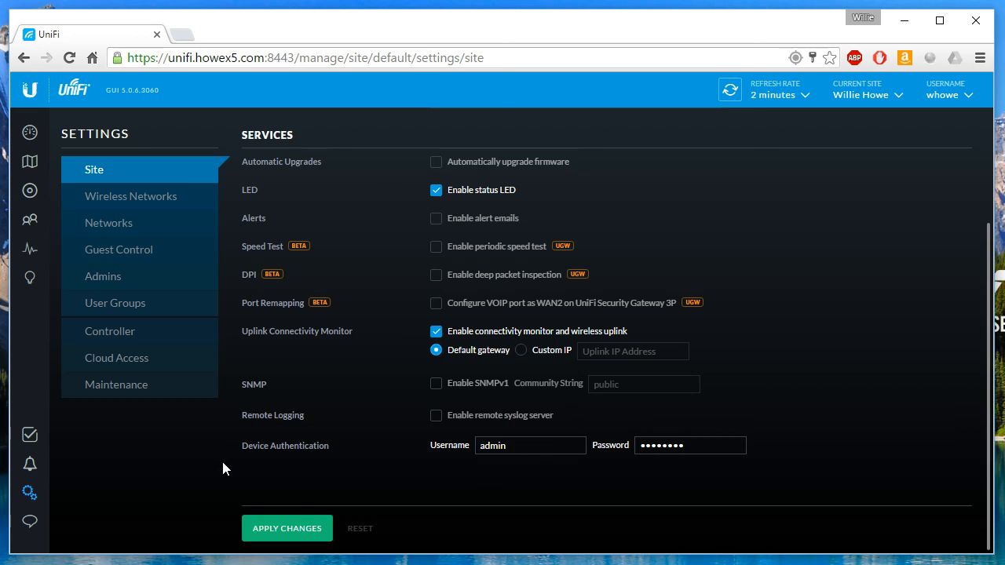
pyautogui.click(159, 203)
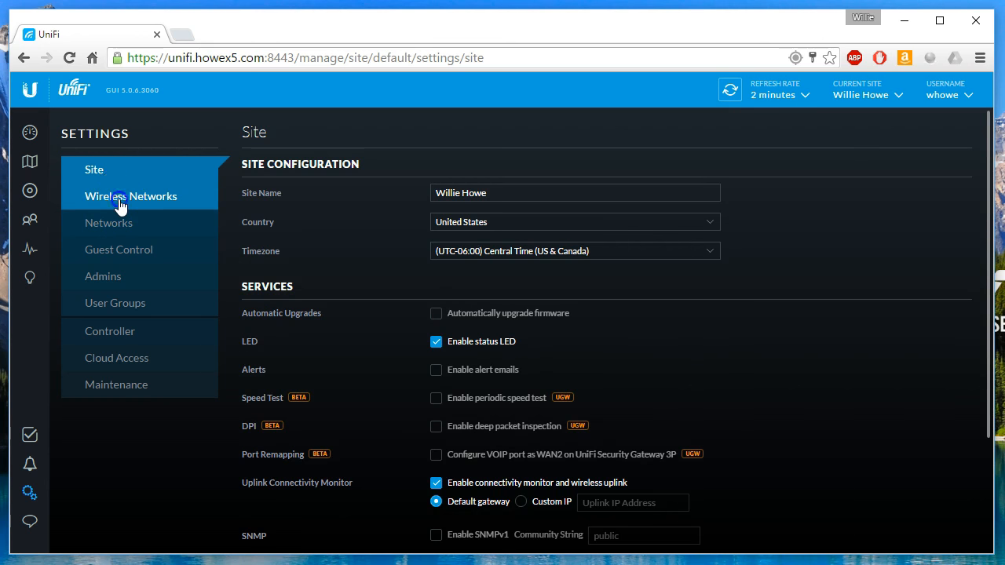
# Show Wireless Networks and point out Do Your Chores First's open security and guest mark.
pyautogui.click(90, 206)
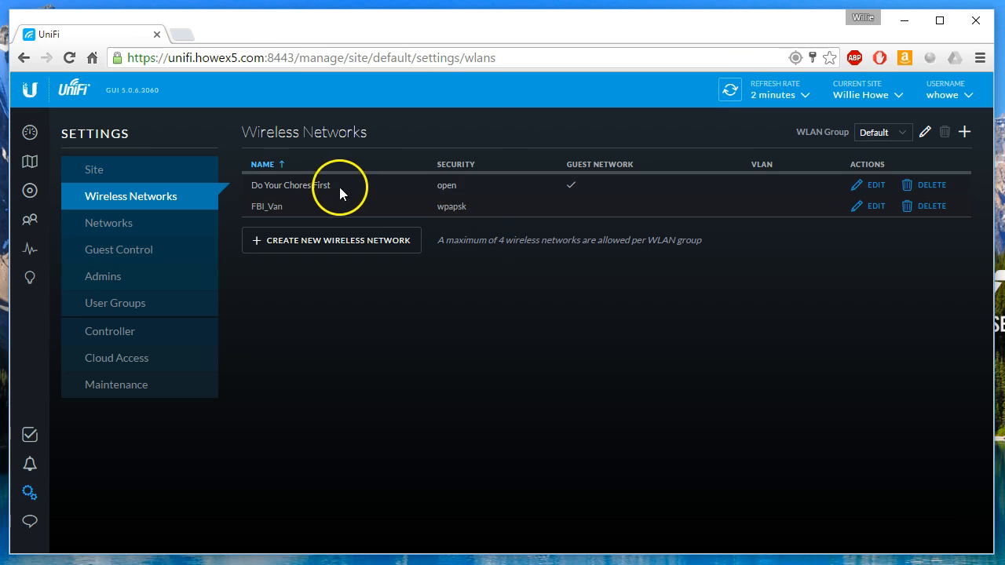
pyautogui.click(451, 187)
pyautogui.moveTo(451, 186); pyautogui.dragTo(437, 186)
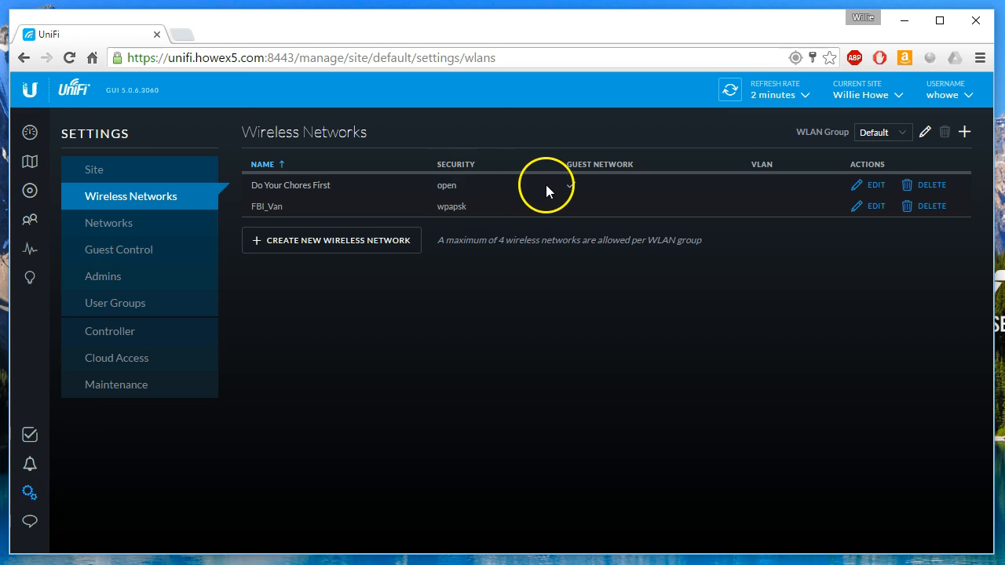
pyautogui.click(570, 185)
pyautogui.click(784, 228)
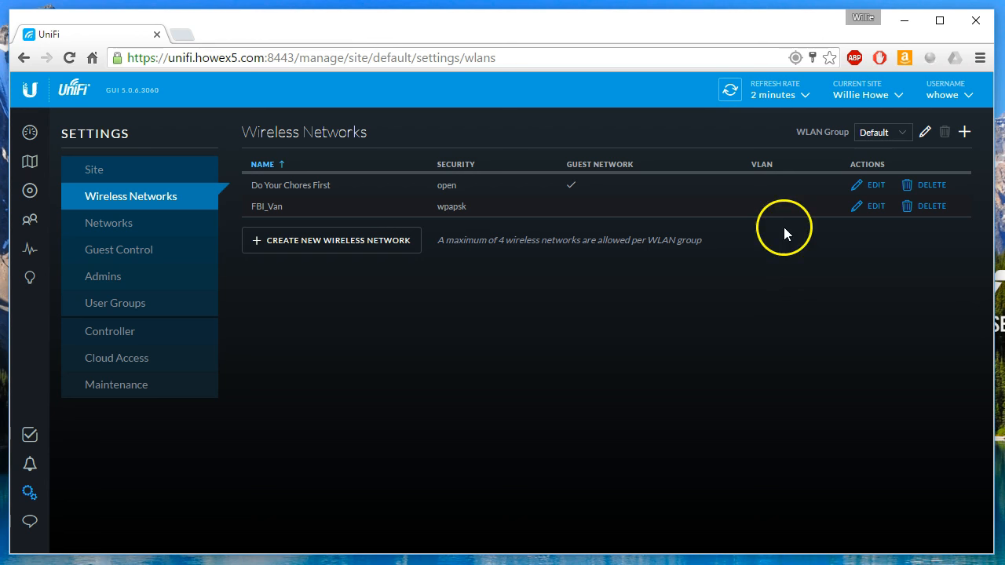
# Edit Do Your Chores First and review its options, including the 1024 user group.
pyautogui.click(873, 188)
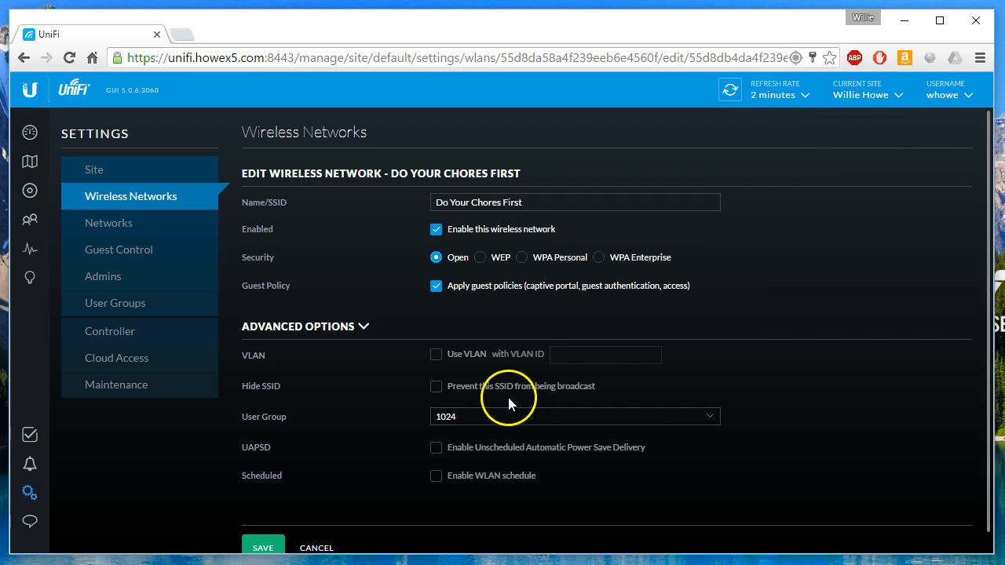
pyautogui.scroll(-1, 507, 403)
pyautogui.scroll(1, 498, 433)
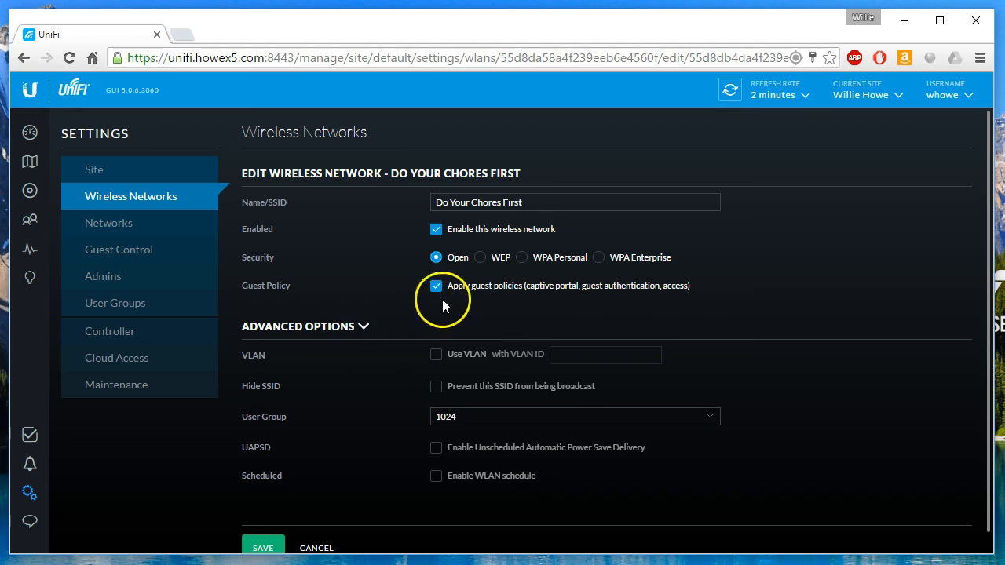
pyautogui.click(316, 391)
pyautogui.click(487, 428)
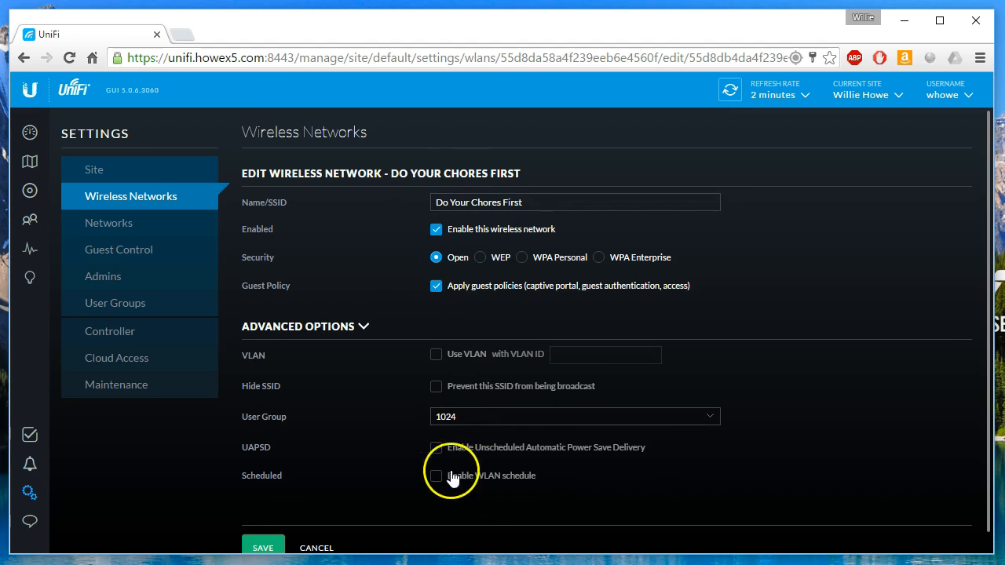
pyautogui.scroll(-1, 391, 458)
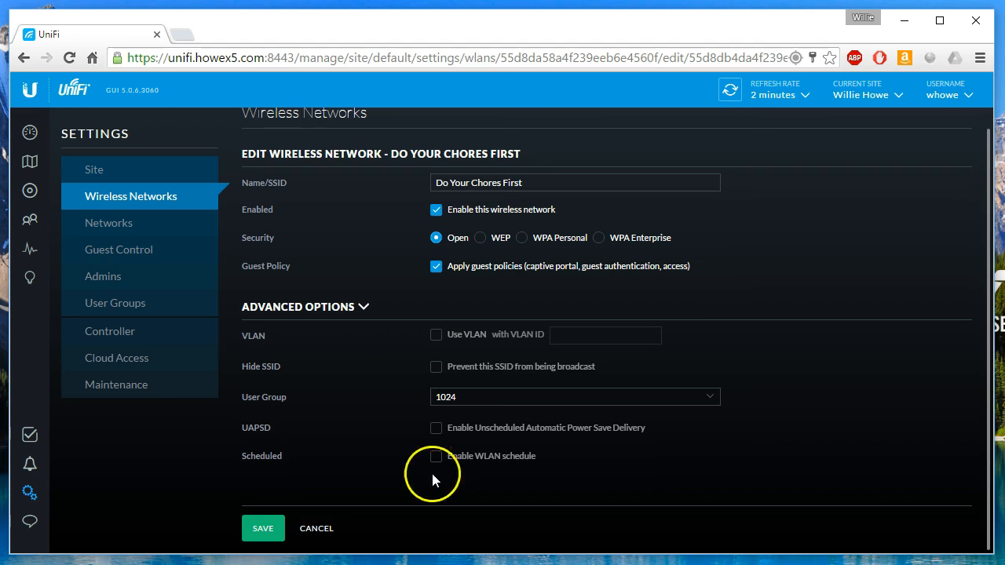
pyautogui.scroll(1, 377, 468)
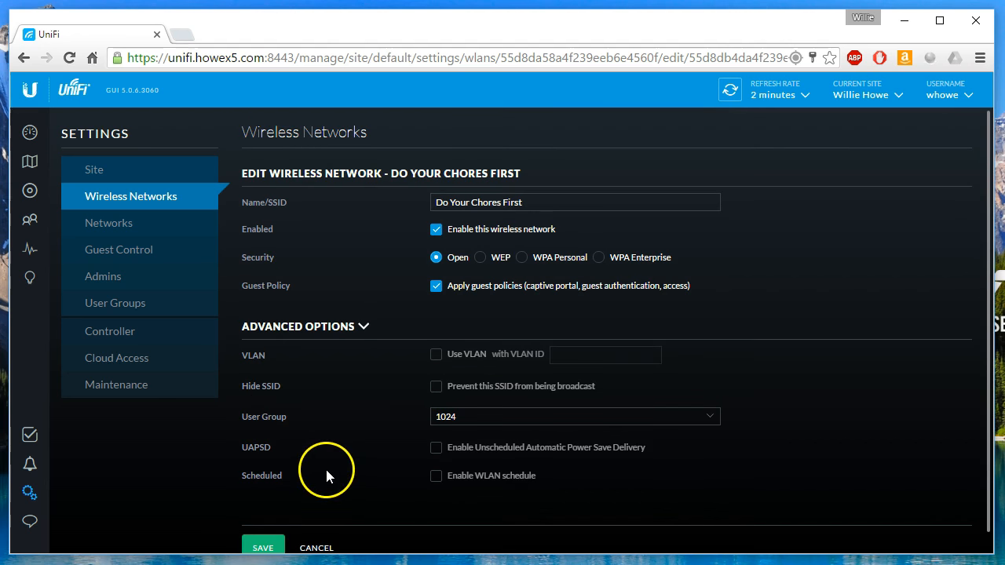
# Create a new network named Just a vlan as VLAN Only with VLAN 55.
pyautogui.click(122, 226)
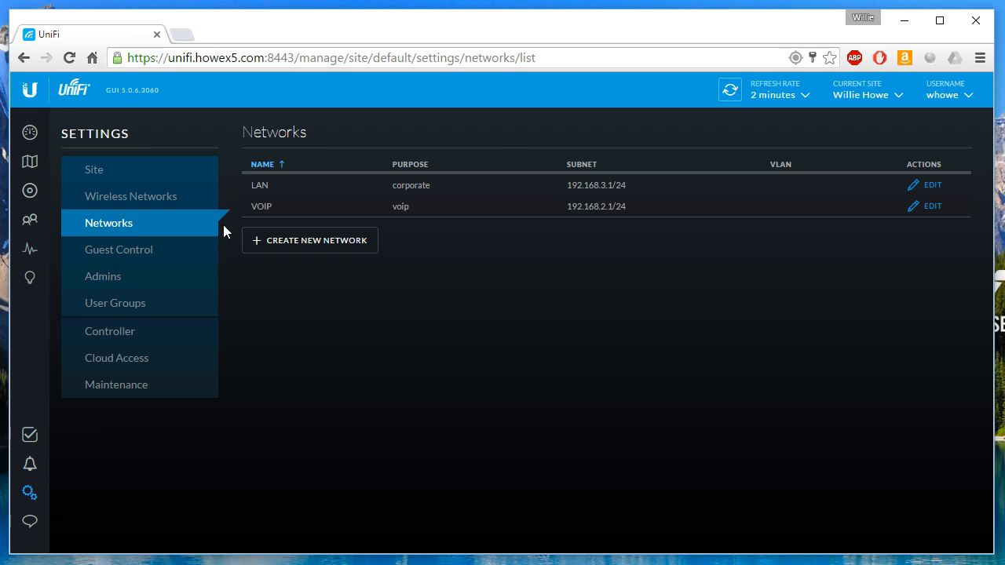
pyautogui.click(329, 242)
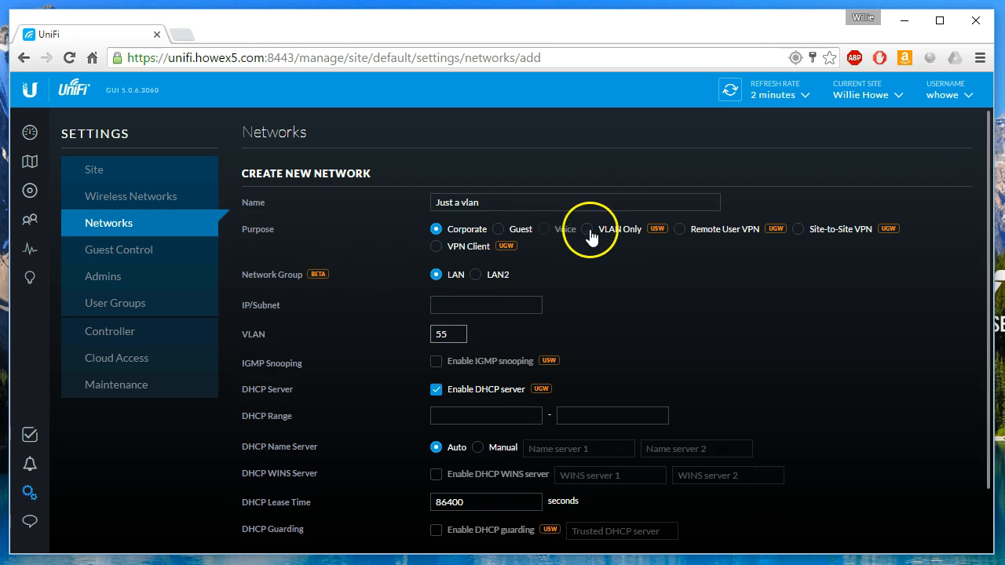
pyautogui.click(588, 229)
pyautogui.click(433, 279)
pyautogui.click(448, 277)
pyautogui.write('55')
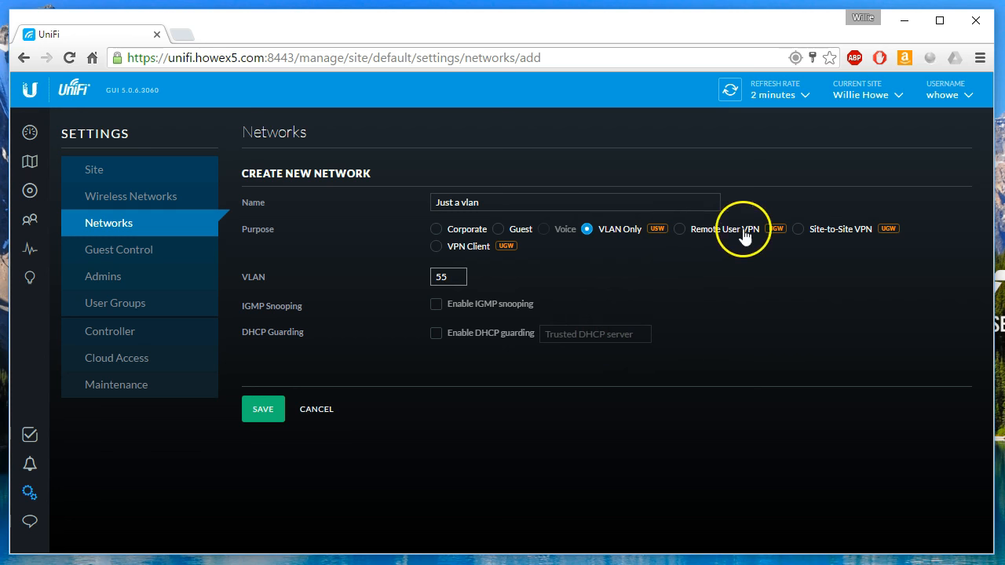
# Change its purpose to Site-to-Site VPN with Fight Club as the remote site.
pyautogui.moveTo(771, 230)
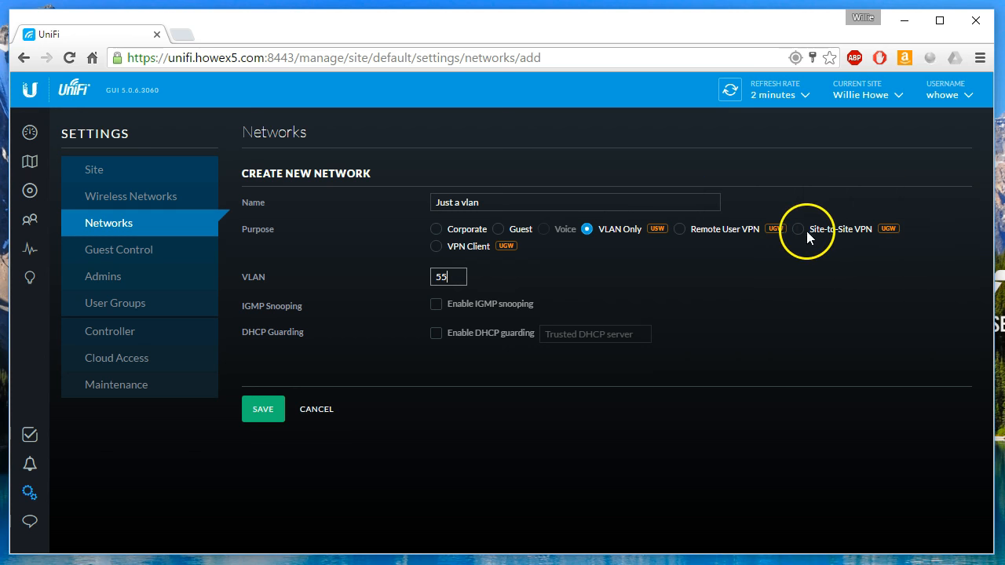
pyautogui.click(799, 234)
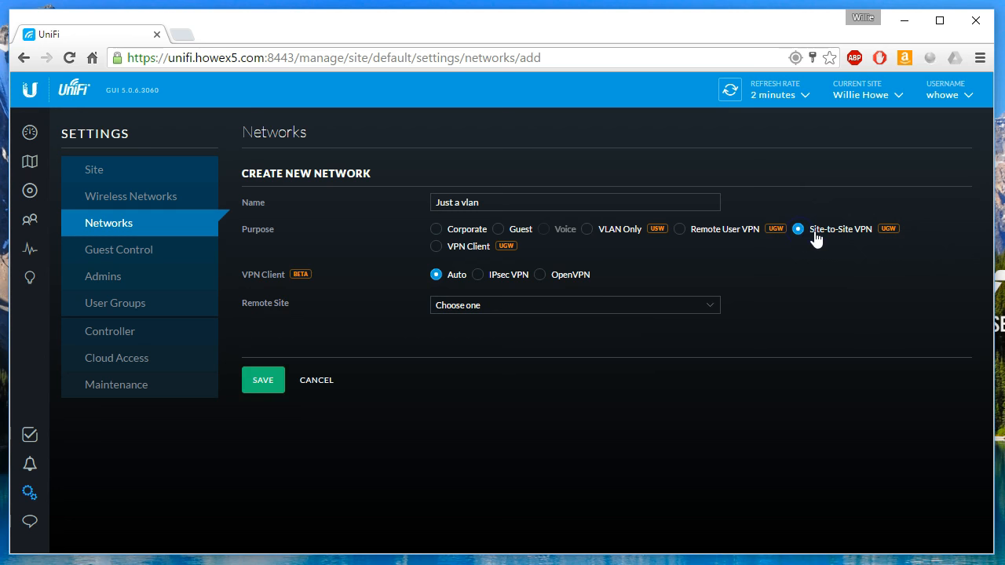
pyautogui.click(729, 271)
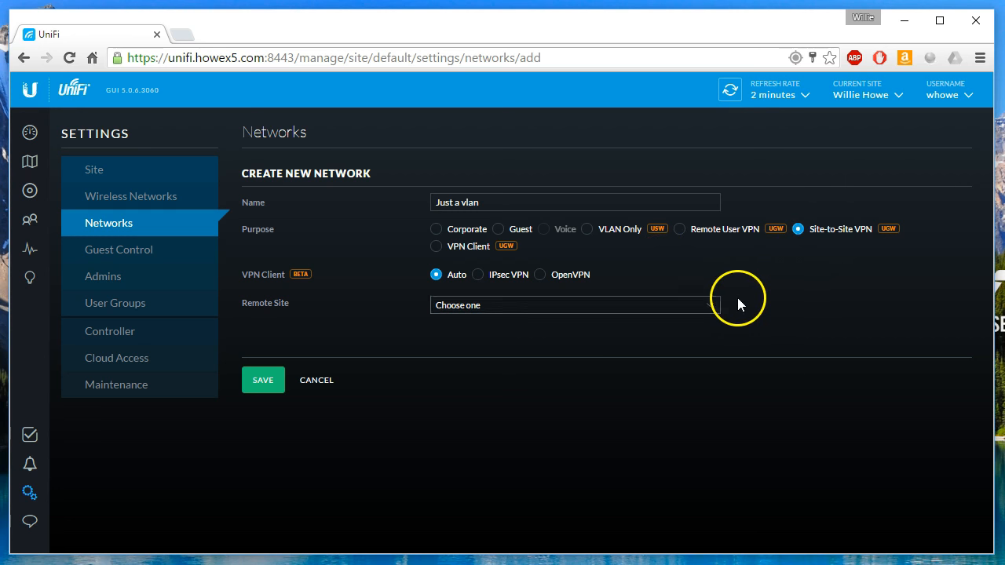
pyautogui.click(718, 306)
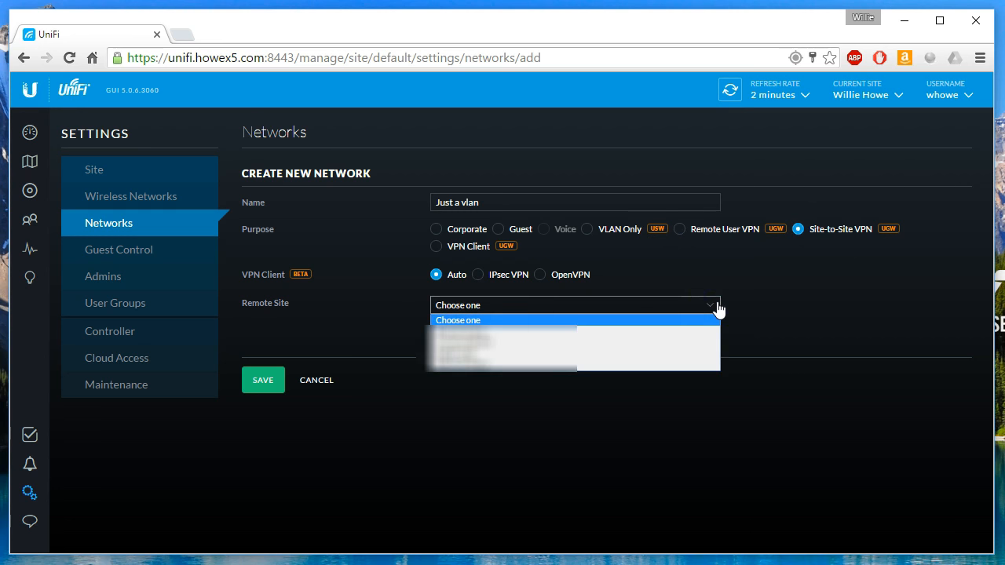
pyautogui.click(718, 306)
pyautogui.moveTo(714, 312); pyautogui.dragTo(579, 350)
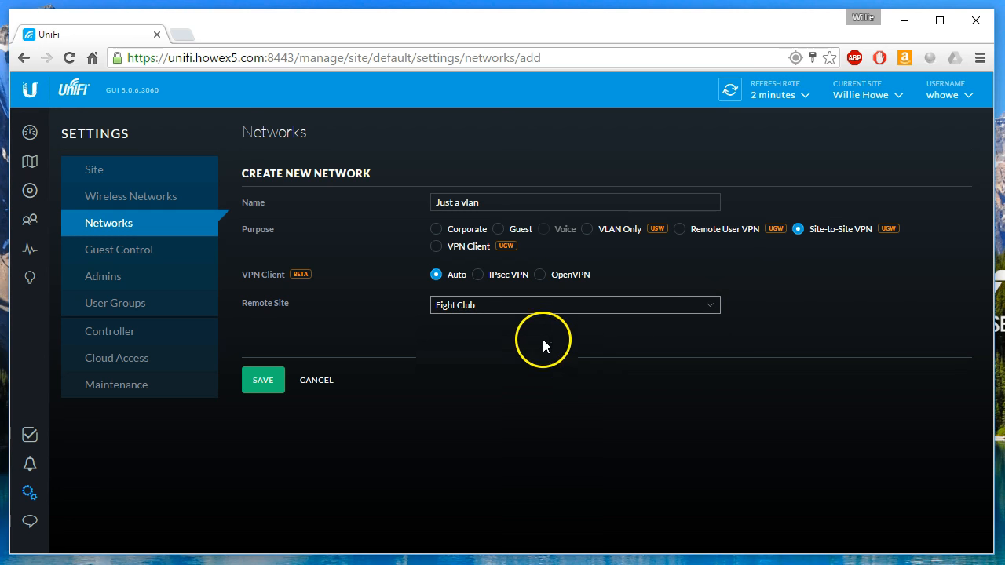
# Select VPN Client so the empty PPTP Client server and credential fields appear.
pyautogui.click(437, 247)
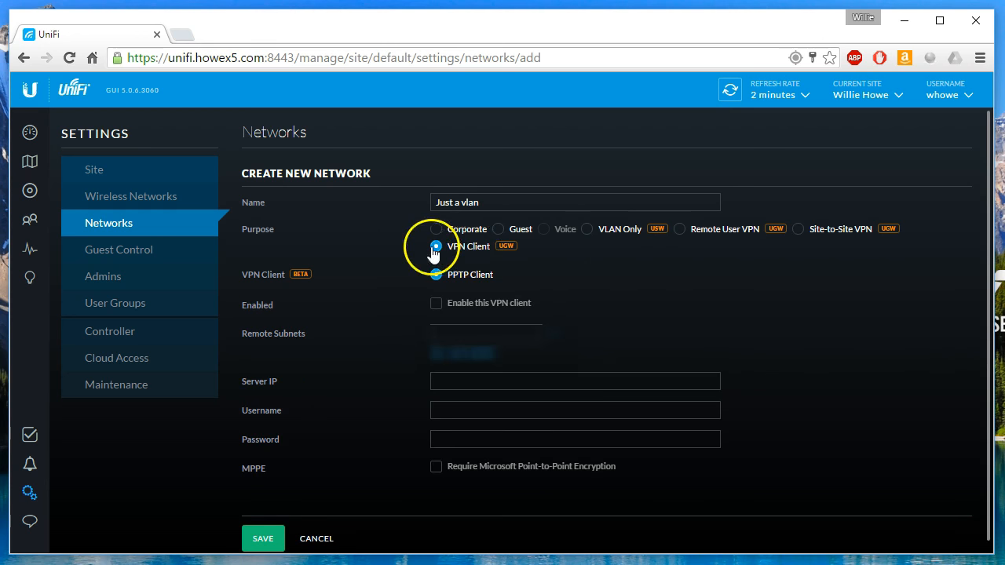
pyautogui.click(453, 247)
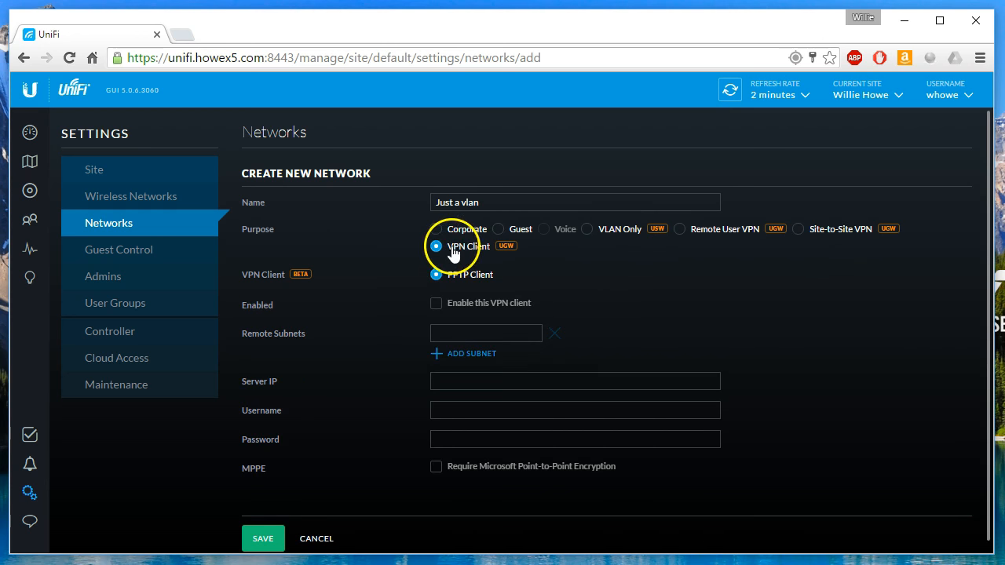
pyautogui.click(526, 276)
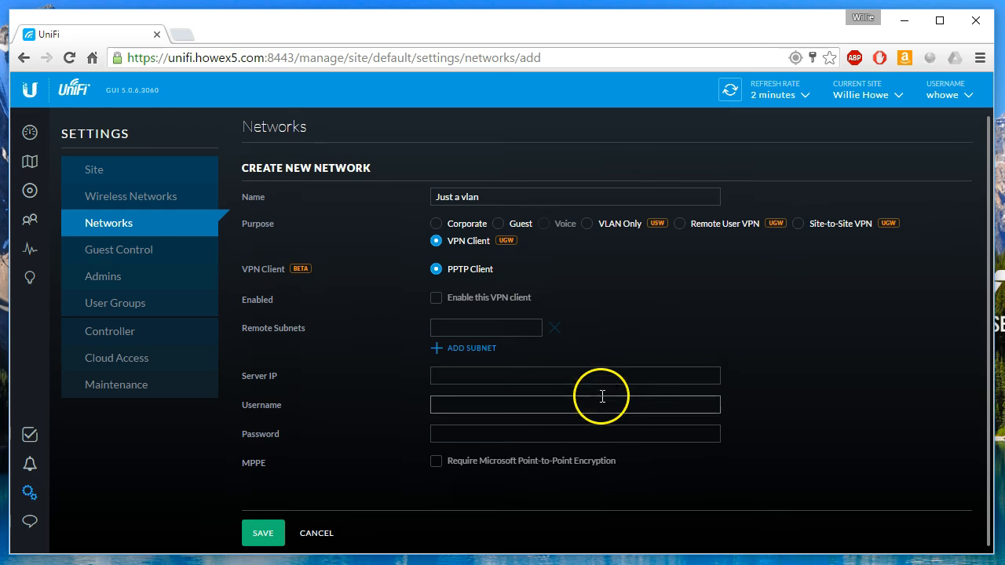
pyautogui.moveTo(888, 229)
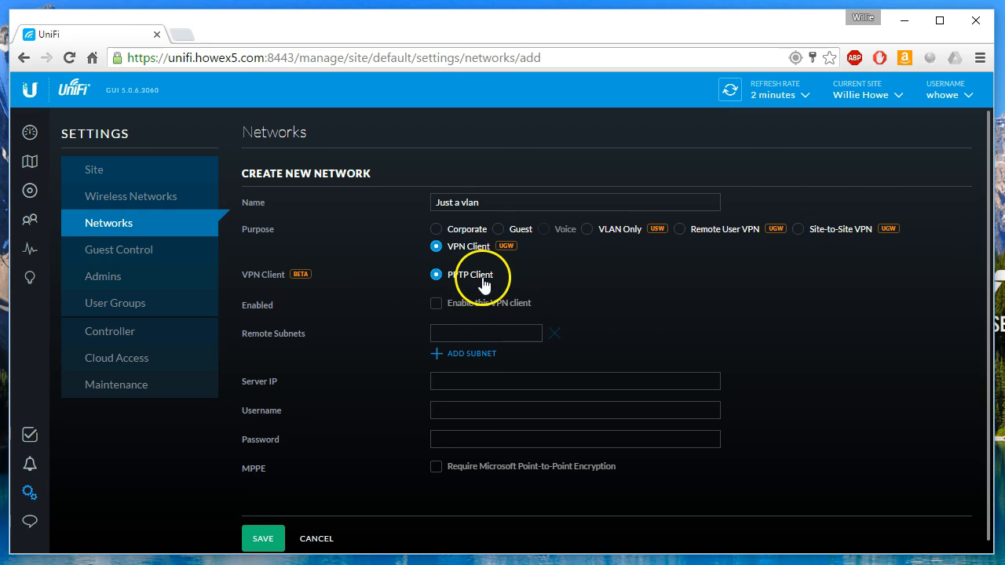
# From Guest Control, review the promotional landing page URL and launch the Hotspot Manager in a new tab.
pyautogui.click(134, 251)
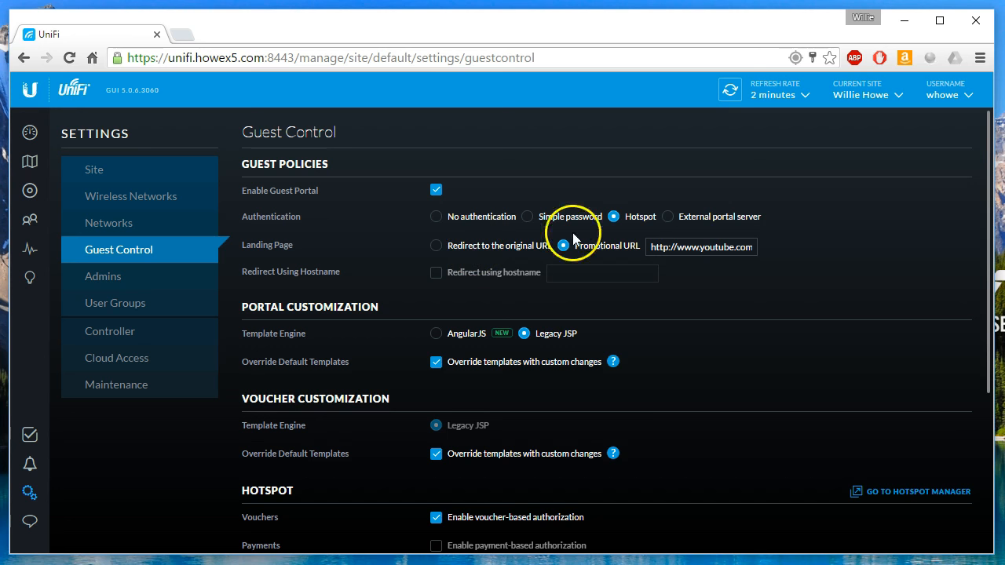
pyautogui.moveTo(685, 252); pyautogui.dragTo(798, 254)
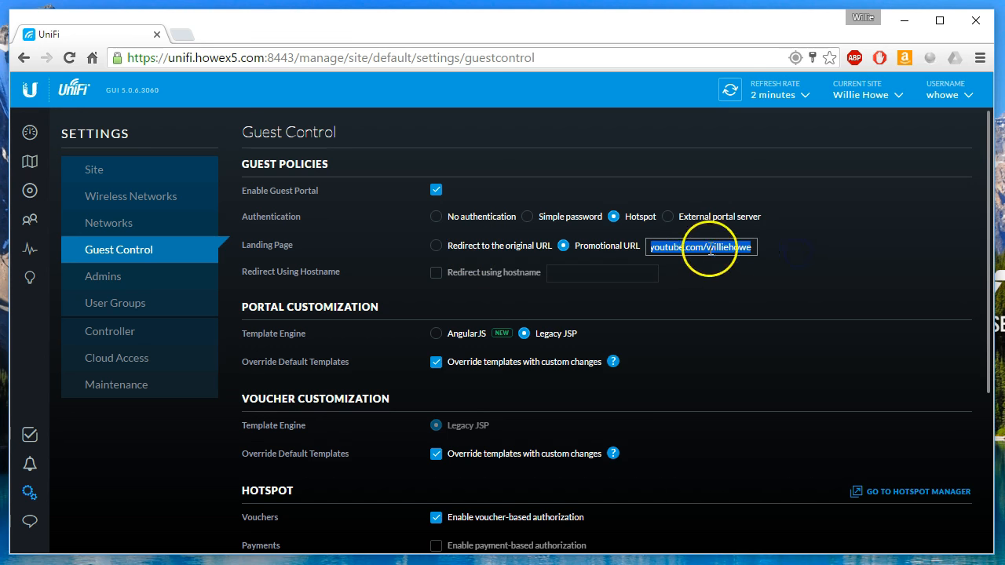
pyautogui.click(370, 314)
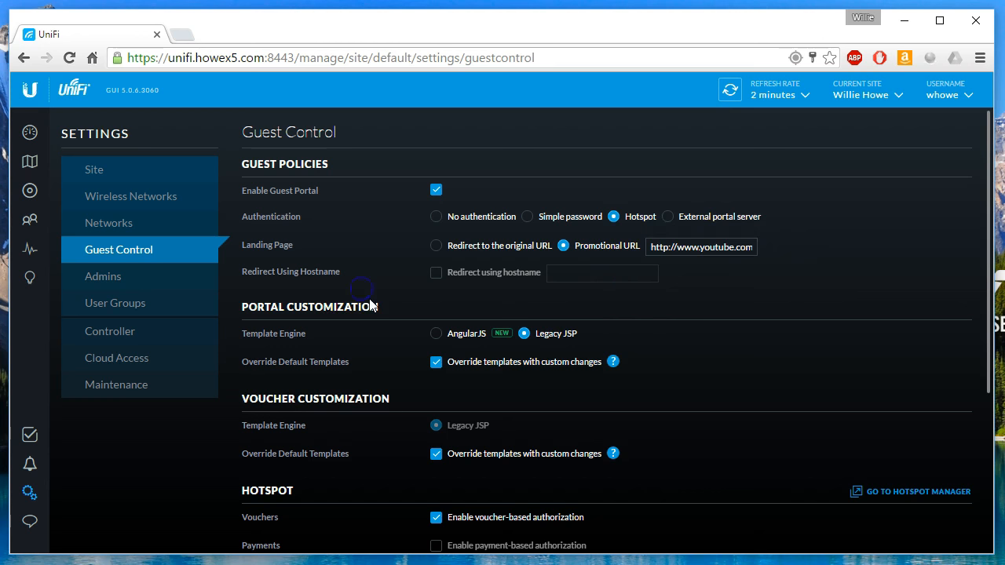
pyautogui.scroll(-1, 370, 320)
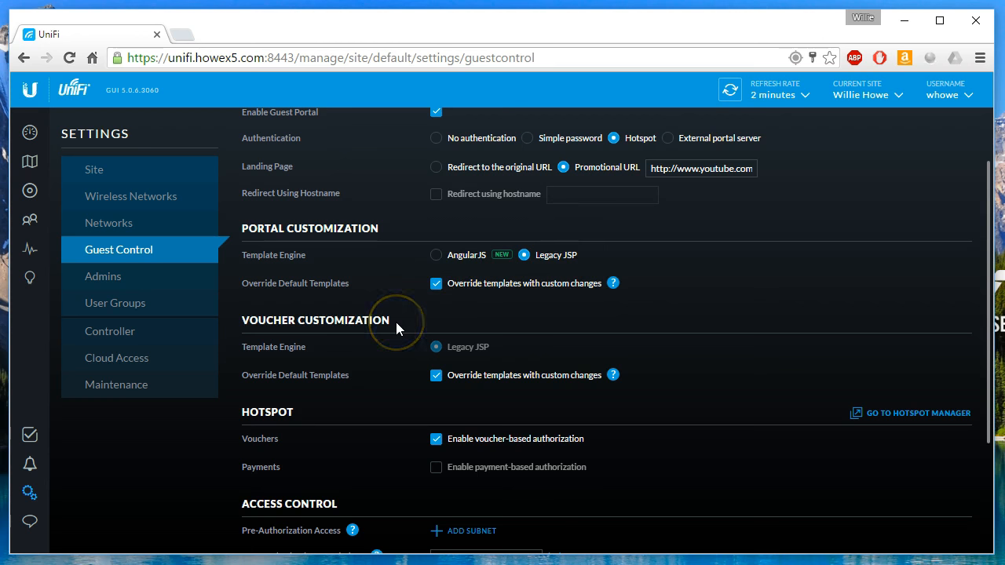
pyautogui.scroll(-1, 392, 320)
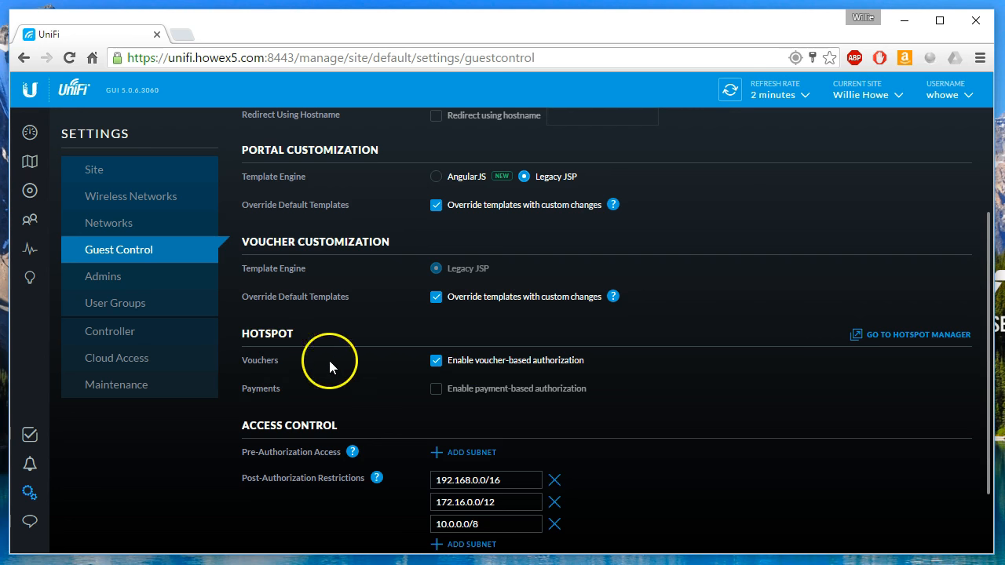
pyautogui.click(923, 345)
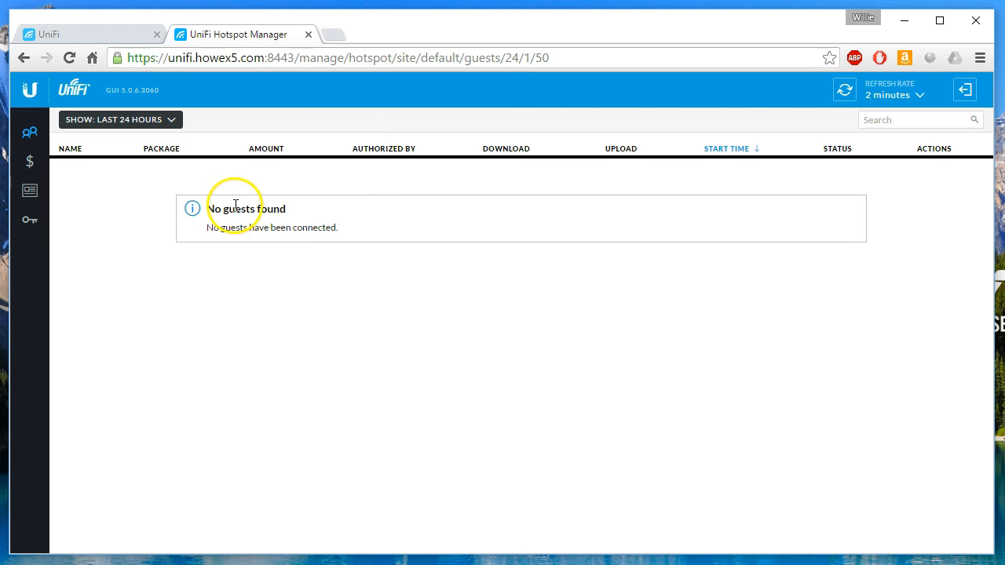
# Browse the hotspot payments and vouchers, then view the Operators list and its single operator.
pyautogui.click(29, 165)
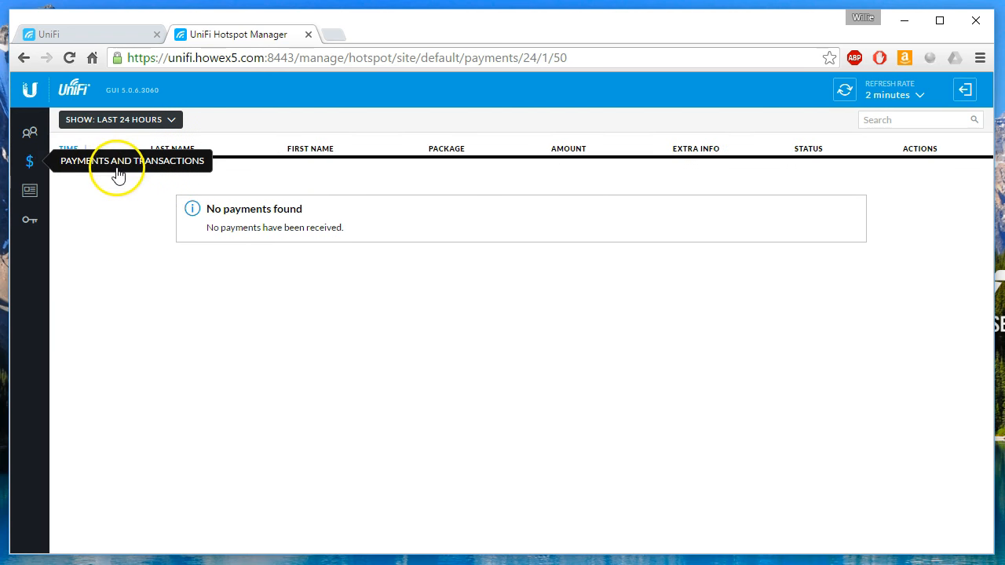
pyautogui.click(30, 193)
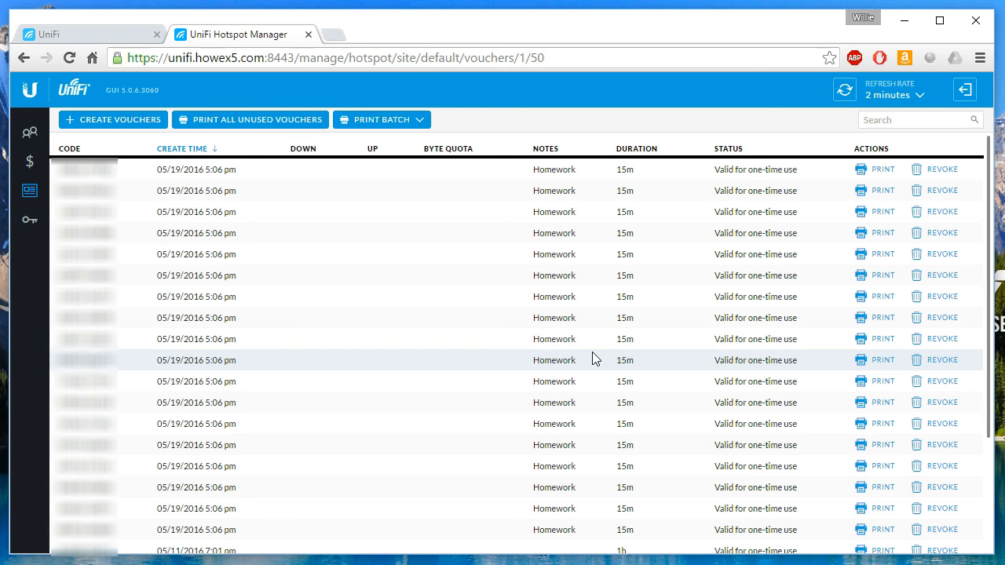
pyautogui.click(31, 223)
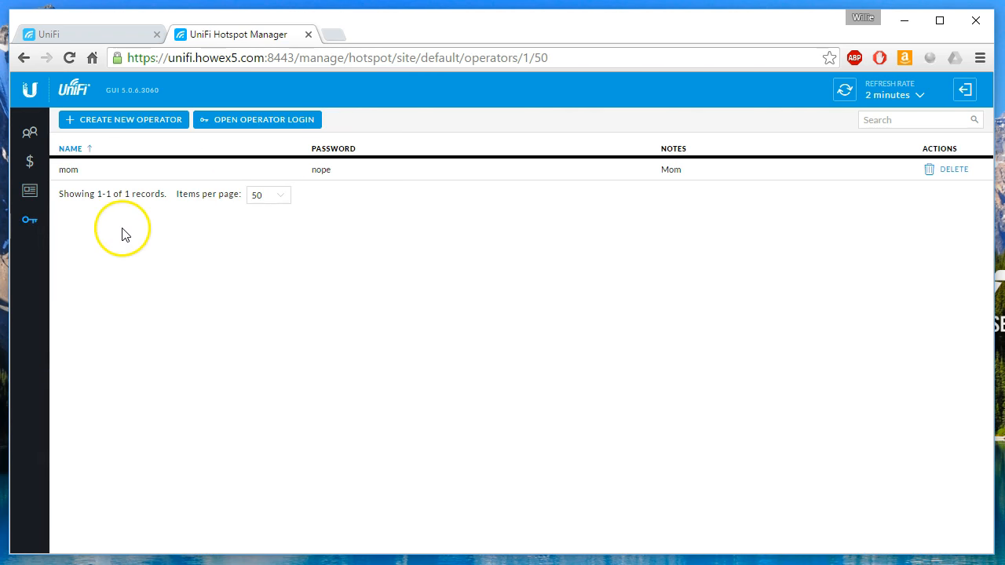
pyautogui.doubleClick(61, 173)
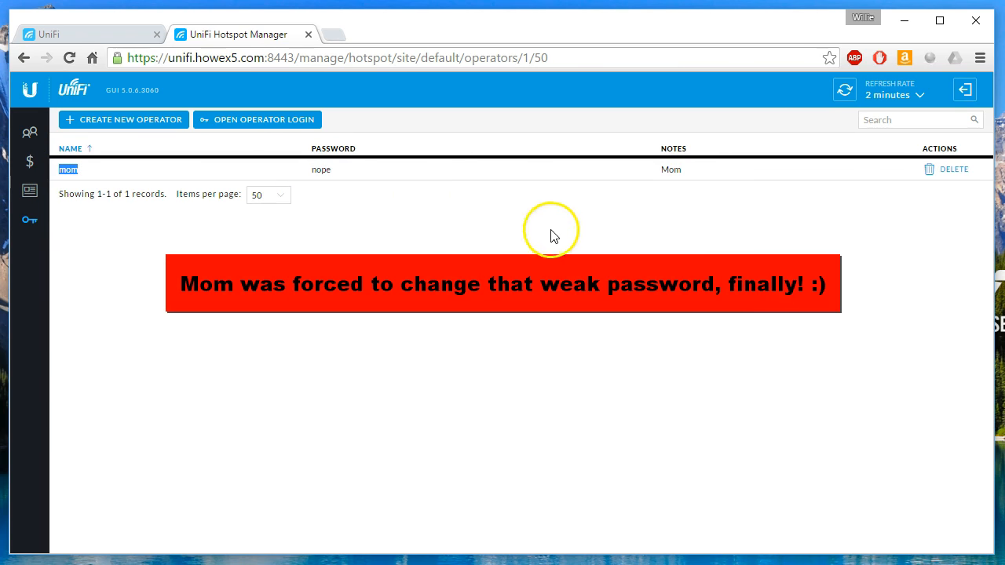
# Close Hotspot Manager, check the 172.16.0.0/12 and 192.168.0.0/16 pre-authorization subnets, then view Admins.
pyautogui.click(309, 35)
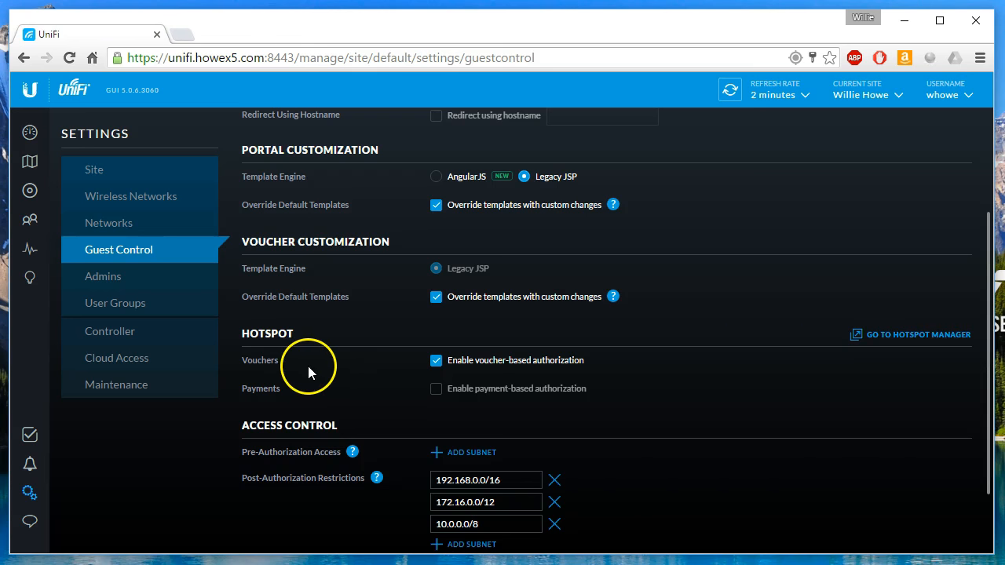
pyautogui.scroll(-2, 309, 366)
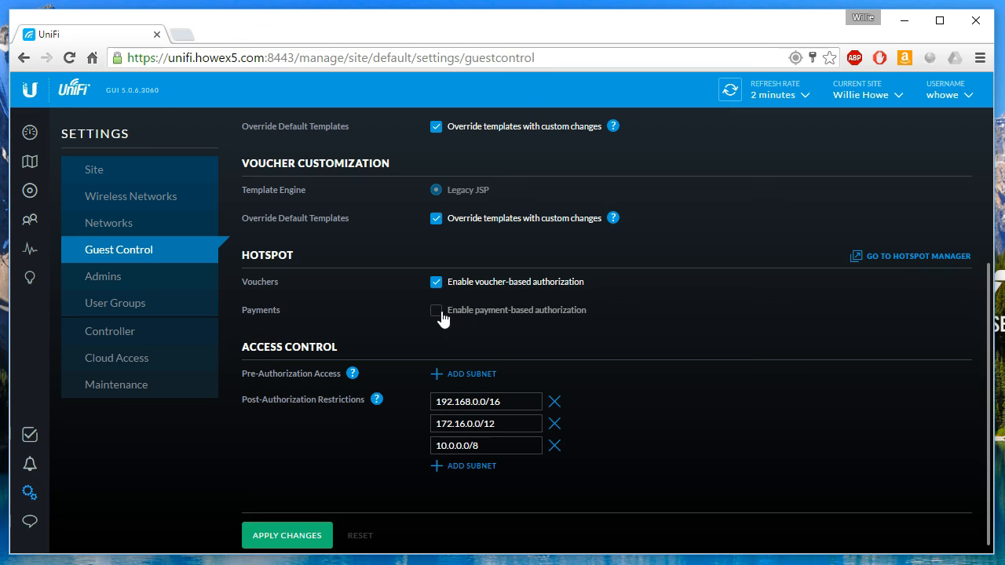
pyautogui.scroll(-1, 362, 367)
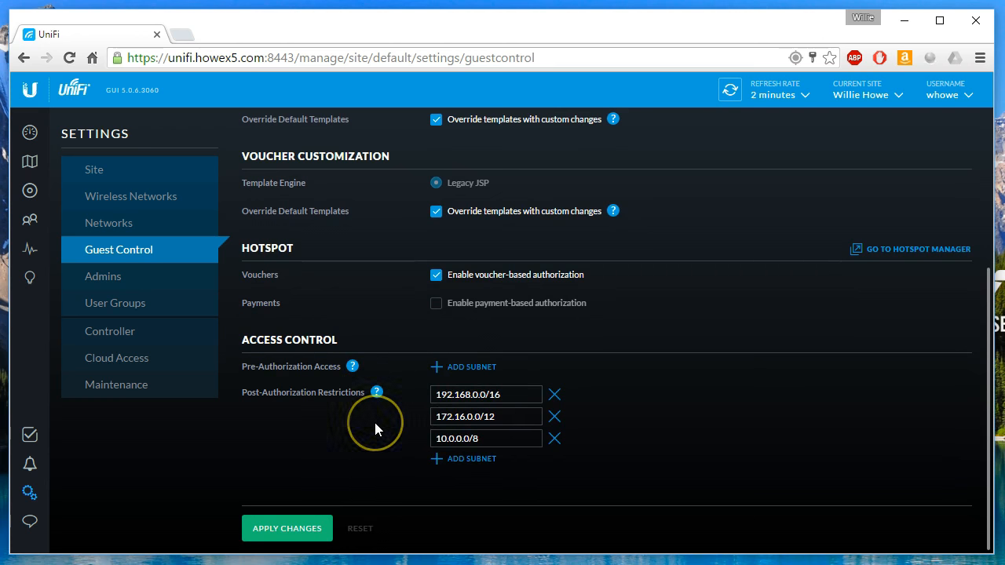
pyautogui.click(456, 419)
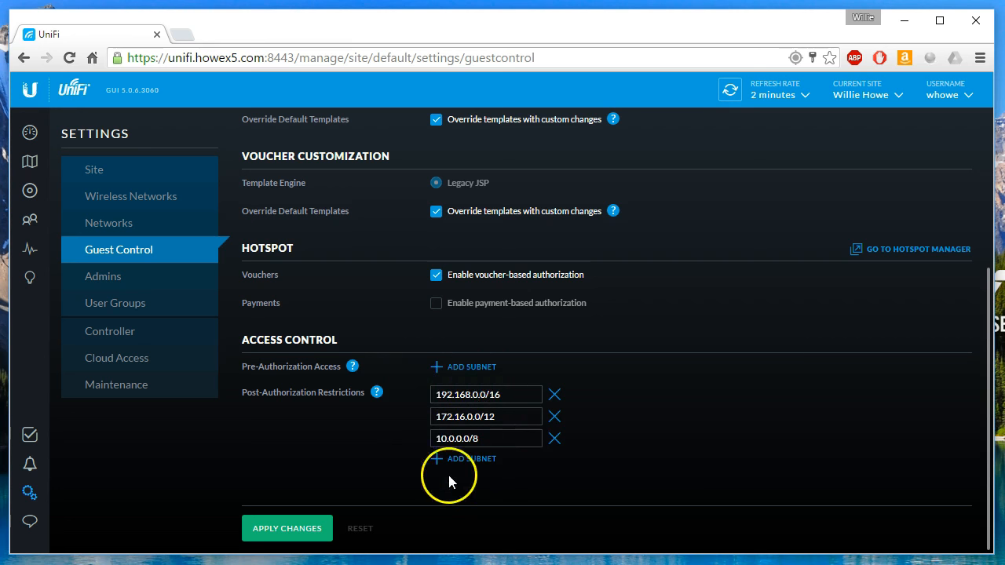
pyautogui.click(479, 394)
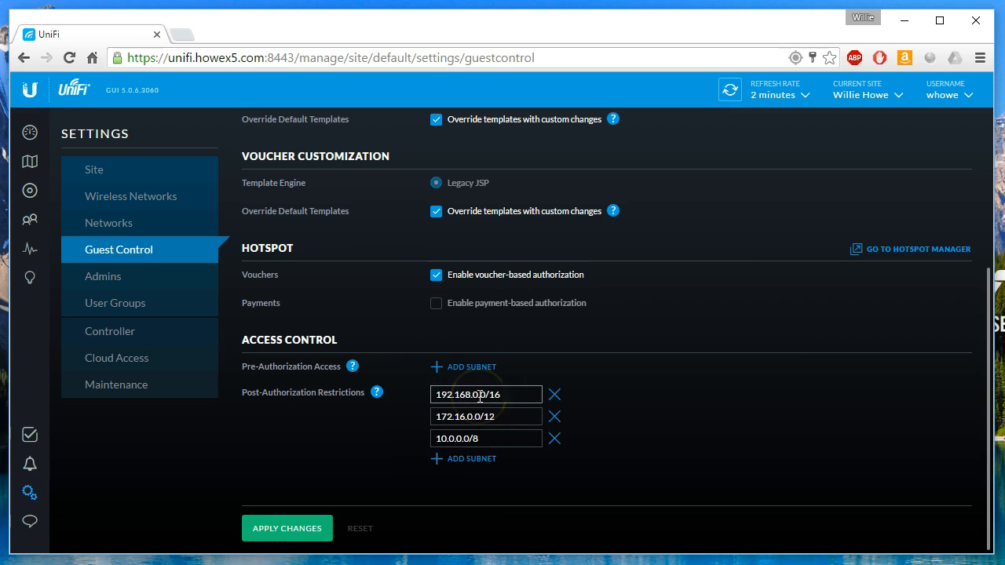
pyautogui.click(353, 367)
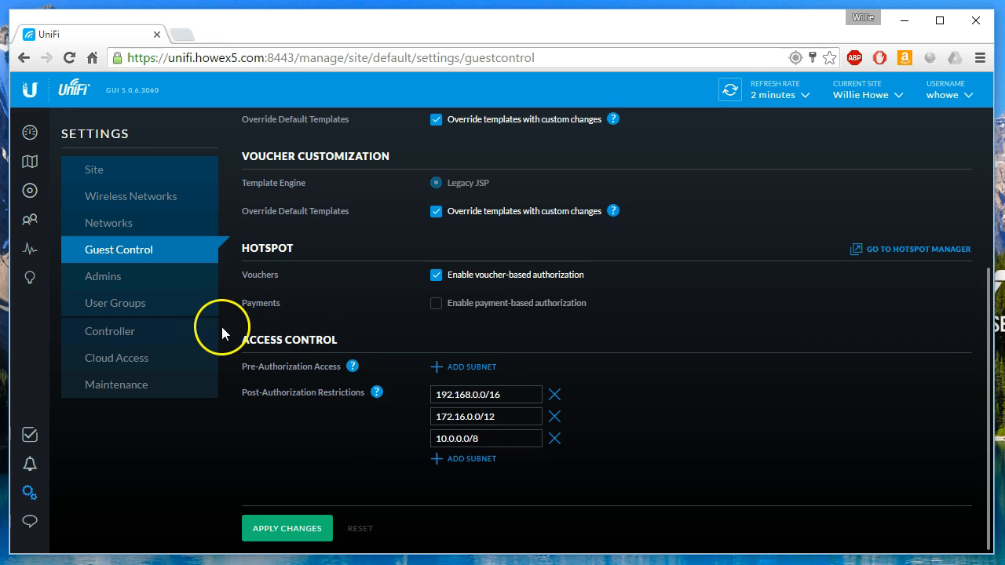
pyautogui.click(116, 279)
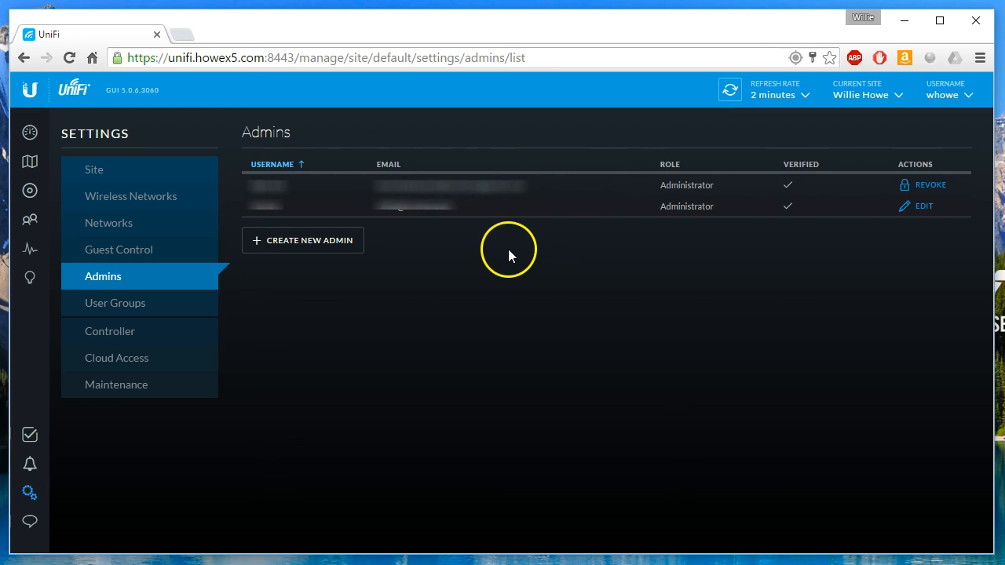
# Open User Groups and review the bandwidth limits of the 56, 1024 and 2048 Kbps groups.
pyautogui.click(107, 304)
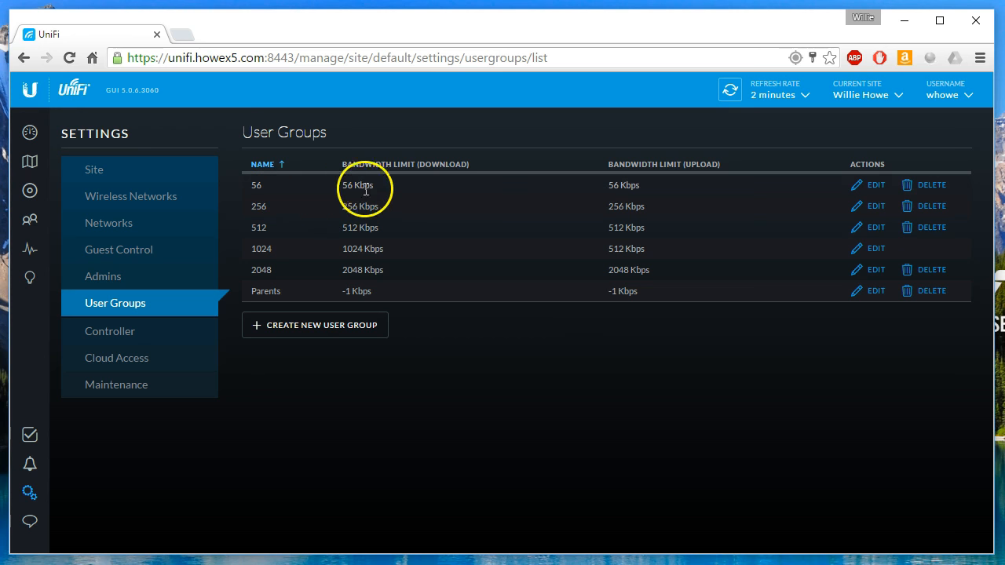
pyautogui.moveTo(246, 187); pyautogui.dragTo(670, 187)
pyautogui.click(668, 187)
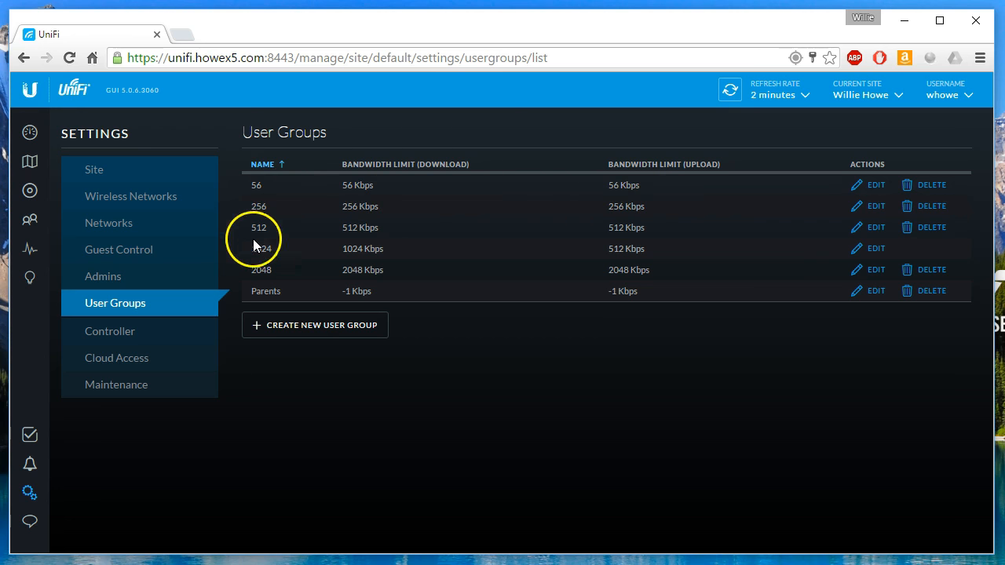
pyautogui.moveTo(247, 249); pyautogui.dragTo(280, 248)
pyautogui.click(345, 249)
pyautogui.moveTo(344, 249); pyautogui.dragTo(398, 253)
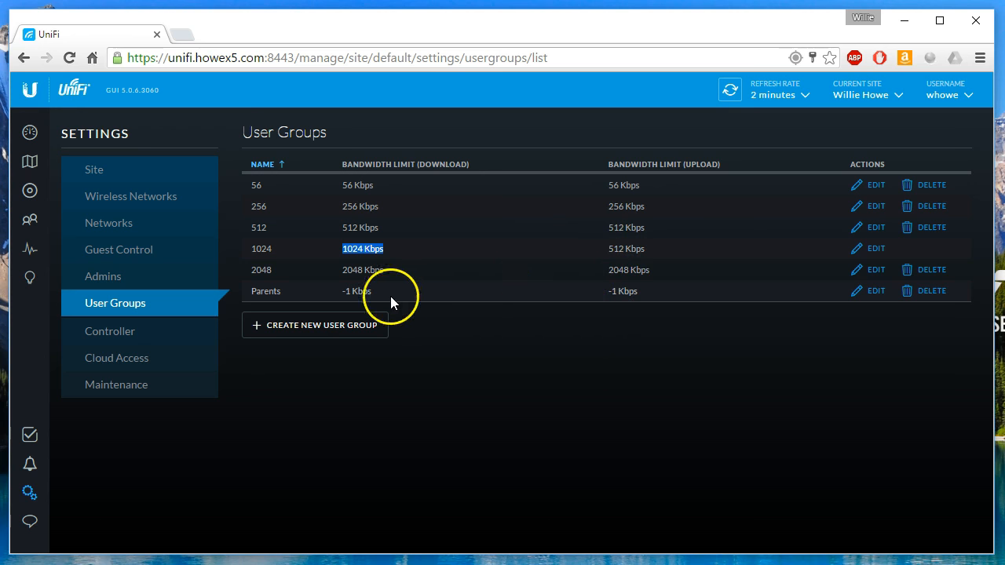
pyautogui.moveTo(340, 271); pyautogui.dragTo(393, 278)
pyautogui.click(431, 282)
pyautogui.click(328, 285)
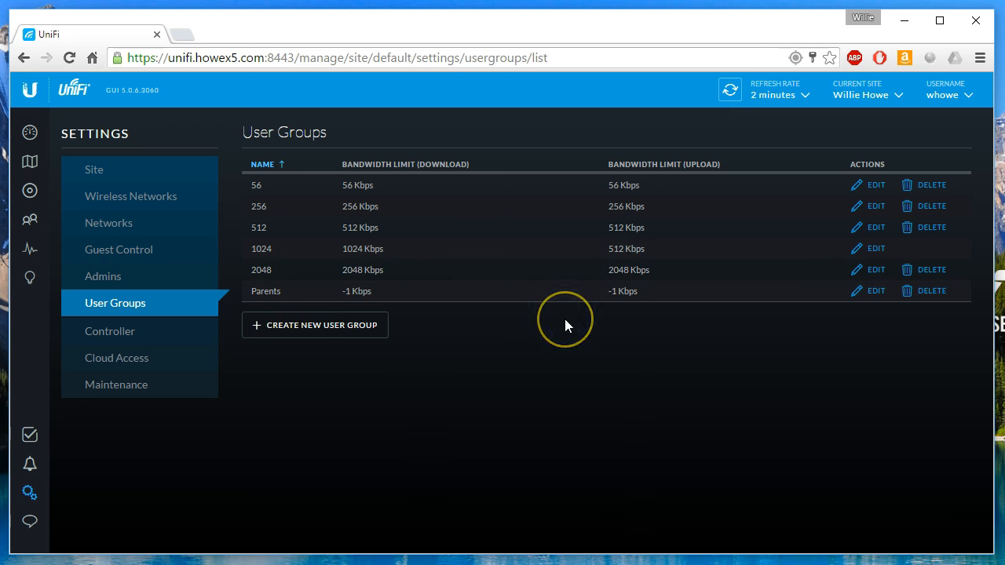
# Start a new user group named Test with a 6 Kbps download limit.
pyautogui.click(337, 325)
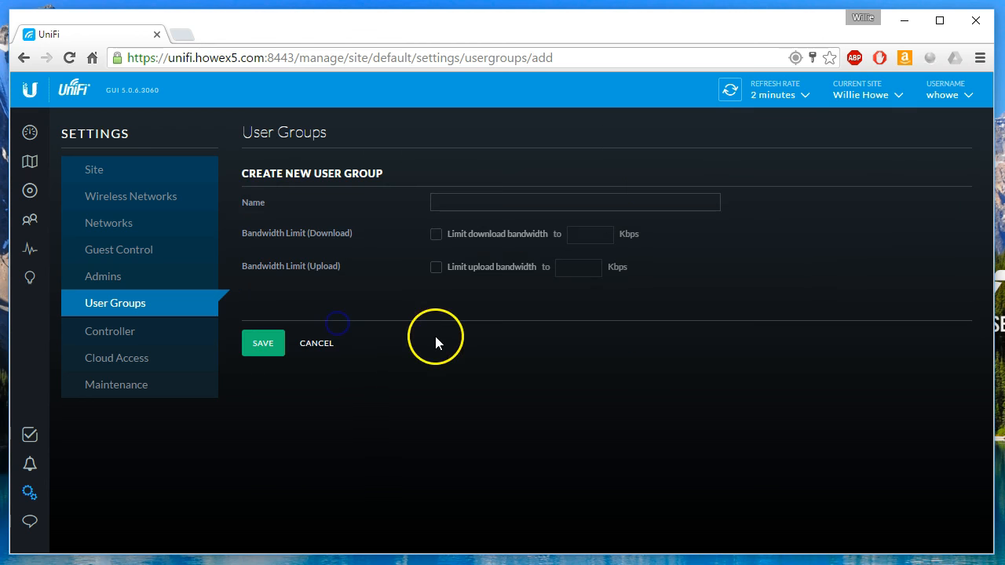
pyautogui.click(449, 203)
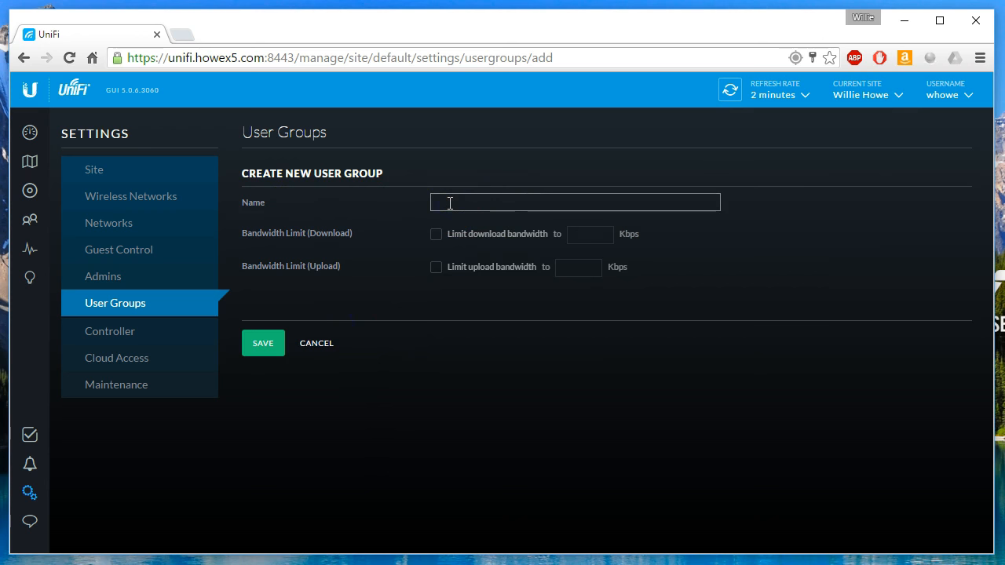
pyautogui.write('Test')
pyautogui.click(436, 234)
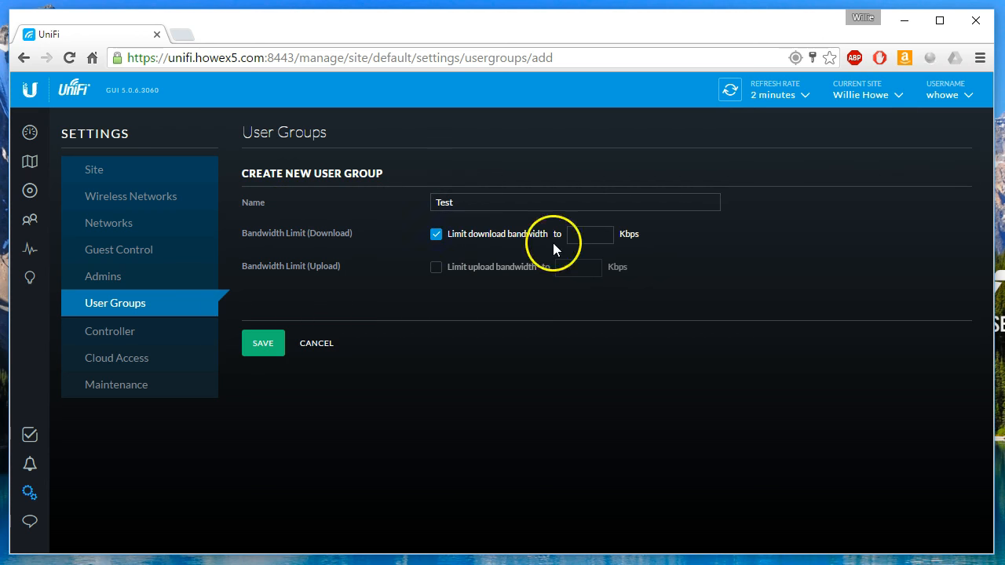
pyautogui.click(604, 233)
pyautogui.click(604, 233)
pyautogui.click(604, 233)
pyautogui.click(604, 233)
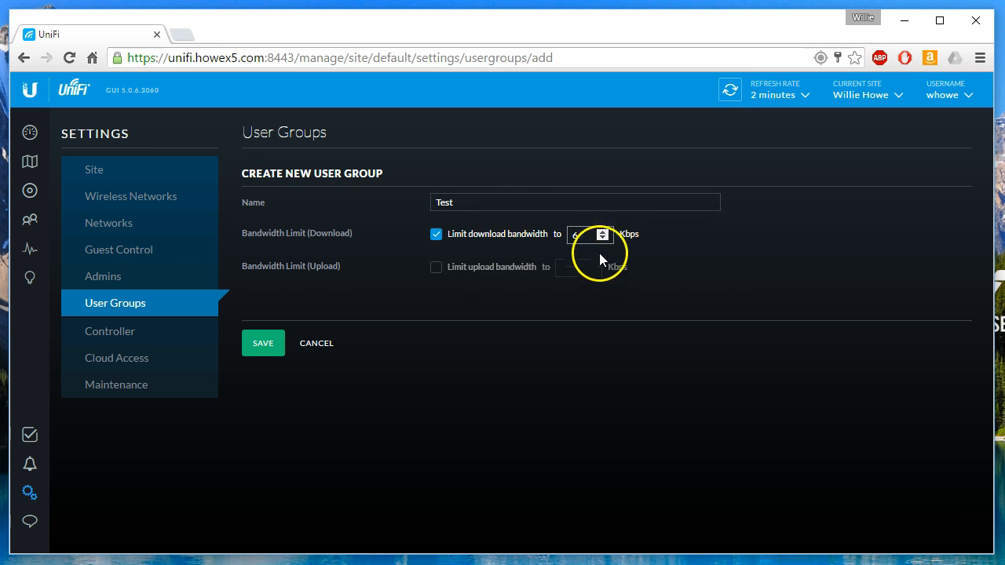
# Add a 2 Kbps upload limit, save the Test group, and check its limits.
pyautogui.click(436, 267)
pyautogui.click(591, 265)
pyautogui.click(590, 265)
pyautogui.click(265, 345)
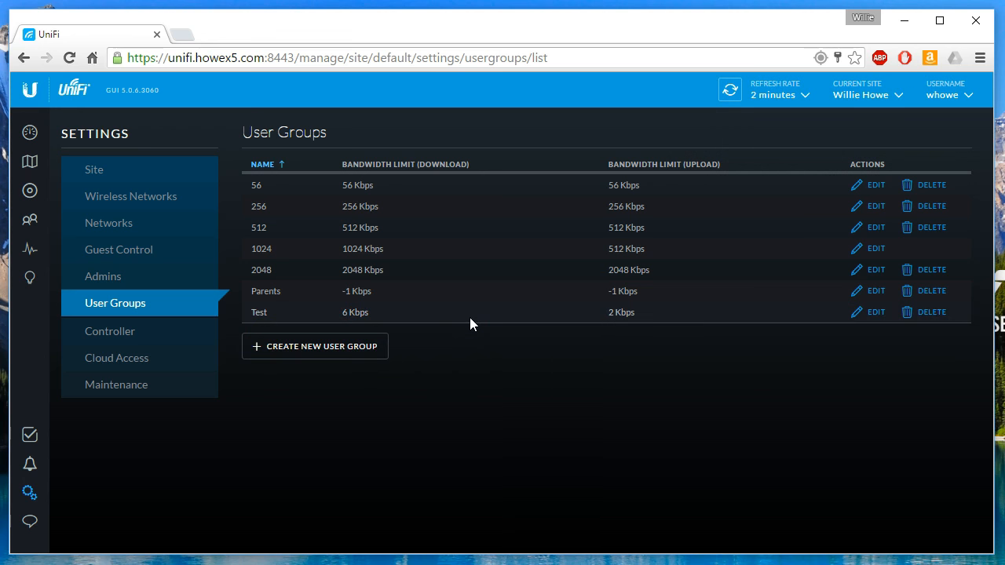
pyautogui.moveTo(346, 314); pyautogui.dragTo(677, 315)
pyautogui.click(677, 315)
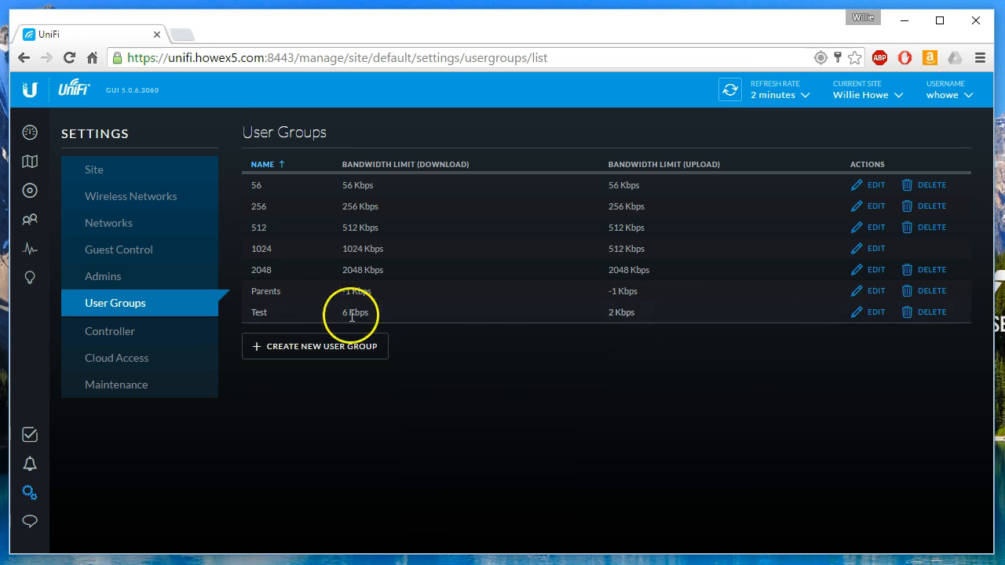
# Open Controller settings and keep Support Messaging live chat restricted to Super Admin only.
pyautogui.click(113, 338)
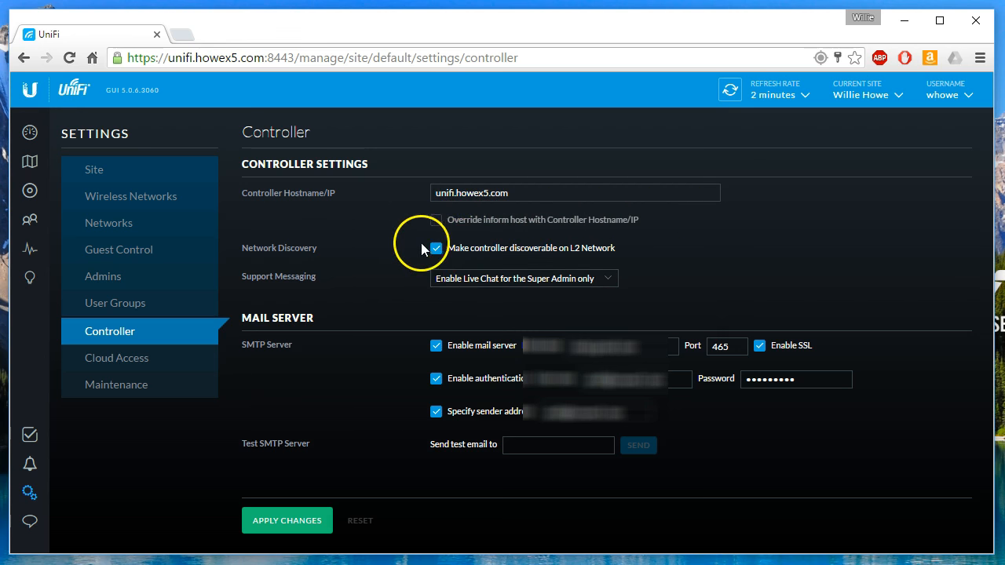
pyautogui.click(509, 256)
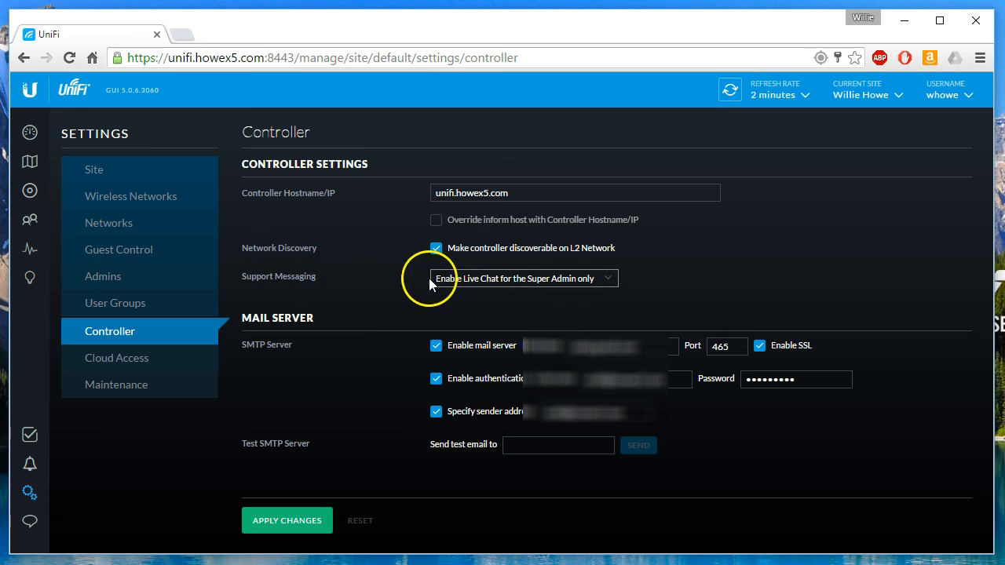
pyautogui.click(496, 282)
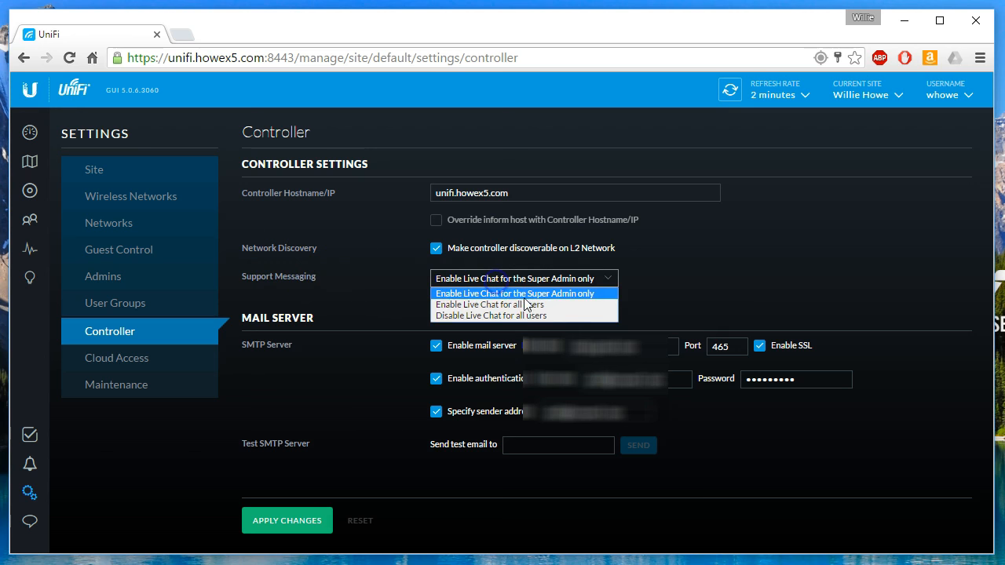
pyautogui.click(577, 294)
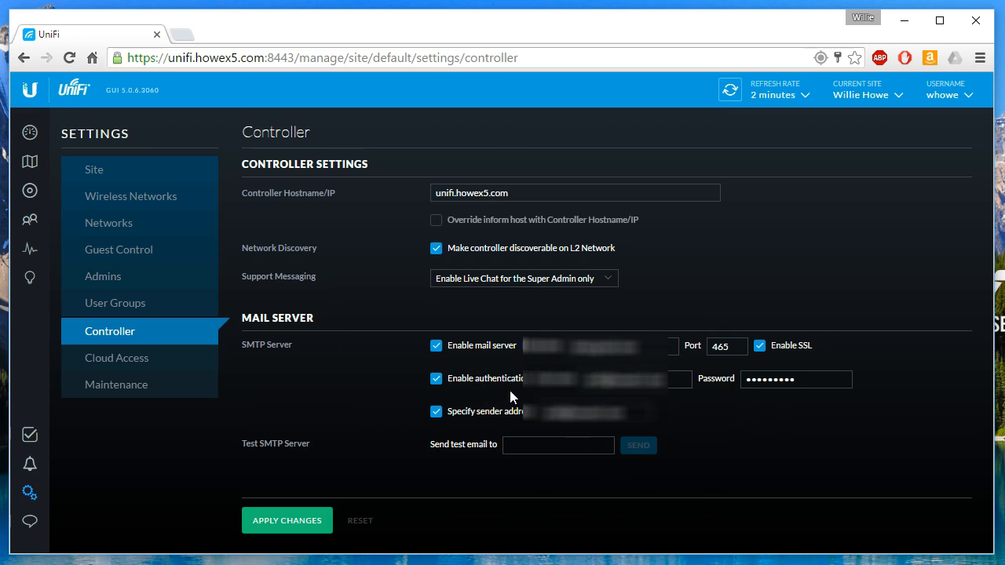
# View the Cloud Access settings, where cloud access is switched off and Disabled.
pyautogui.click(126, 359)
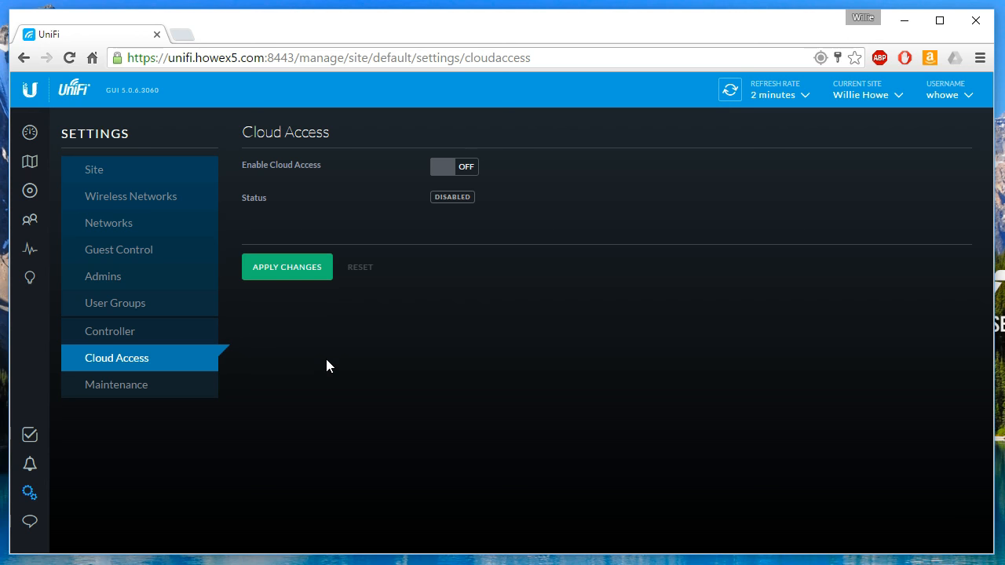
pyautogui.click(118, 393)
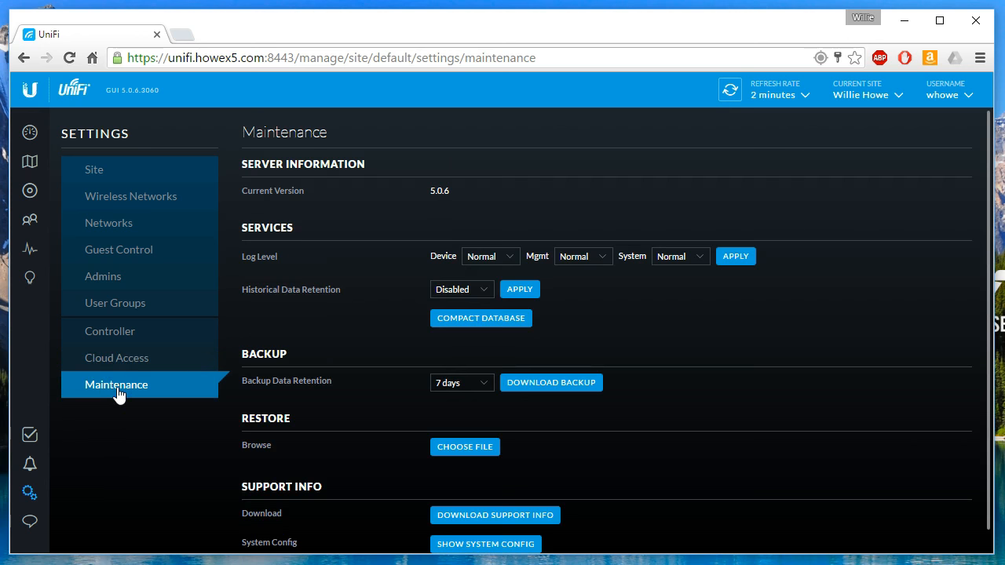
pyautogui.click(118, 397)
pyautogui.click(243, 278)
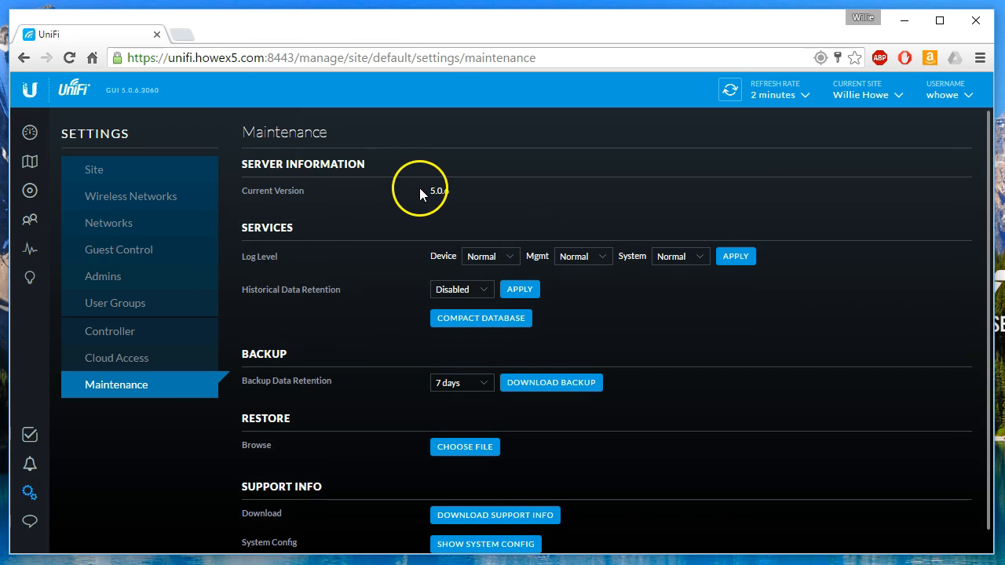
pyautogui.moveTo(431, 191); pyautogui.dragTo(454, 191)
pyautogui.click(454, 192)
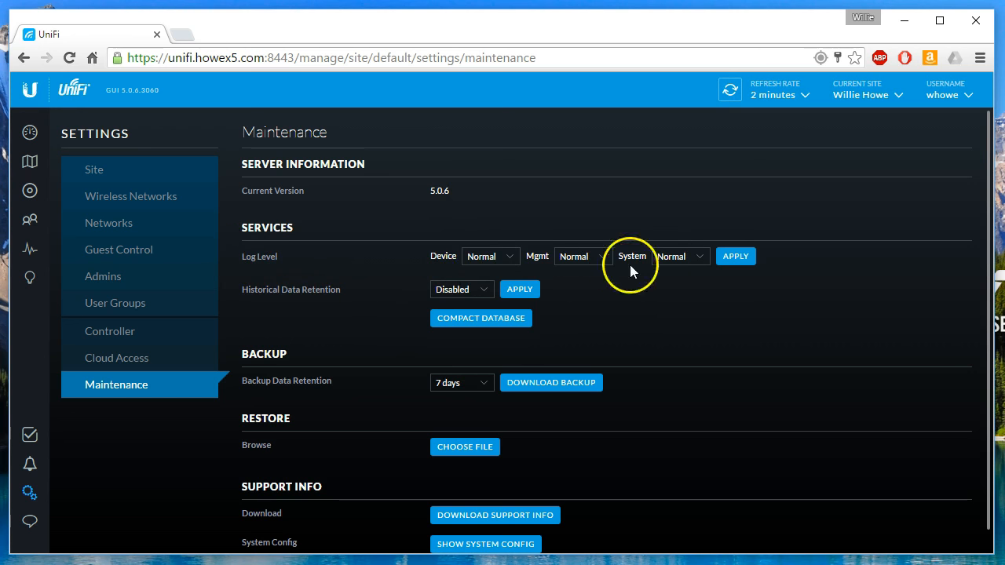
pyautogui.click(510, 261)
pyautogui.click(509, 262)
pyautogui.click(484, 291)
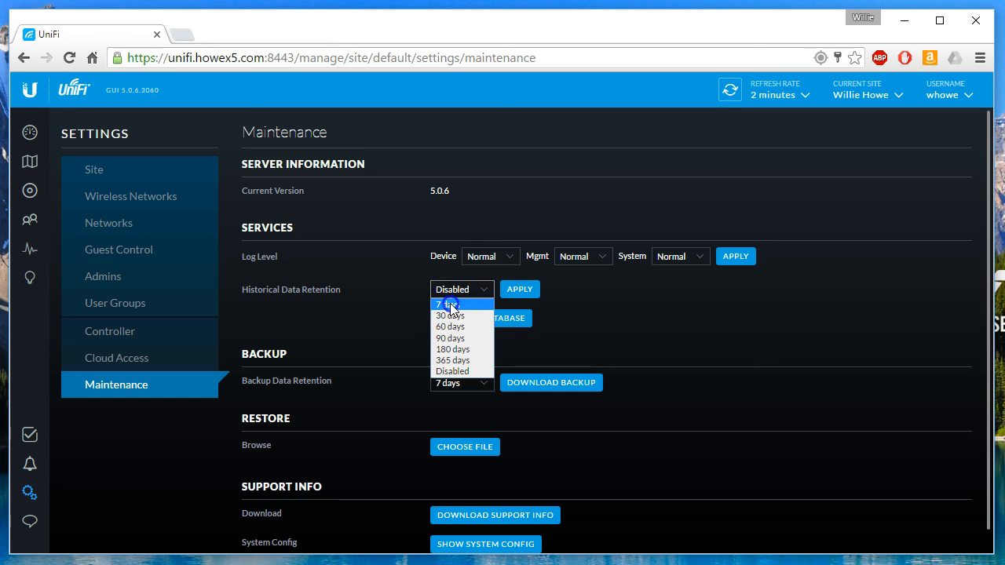
pyautogui.click(449, 304)
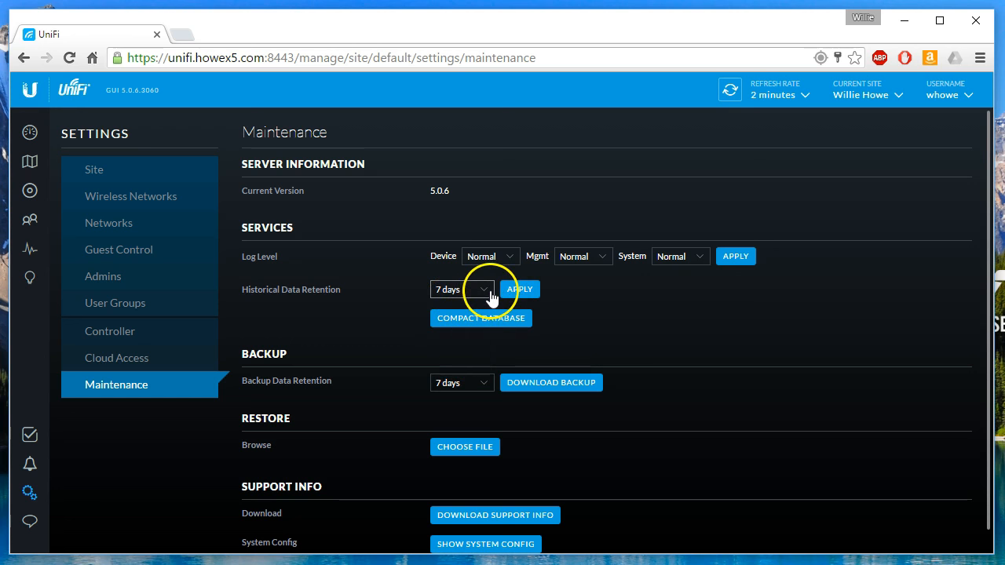
pyautogui.click(488, 295)
pyautogui.click(465, 367)
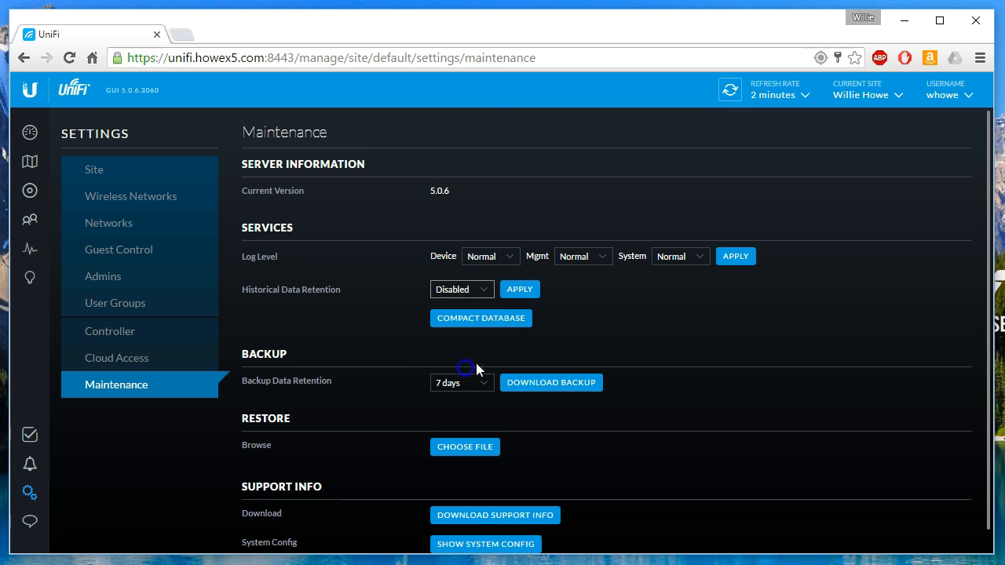
pyautogui.click(485, 292)
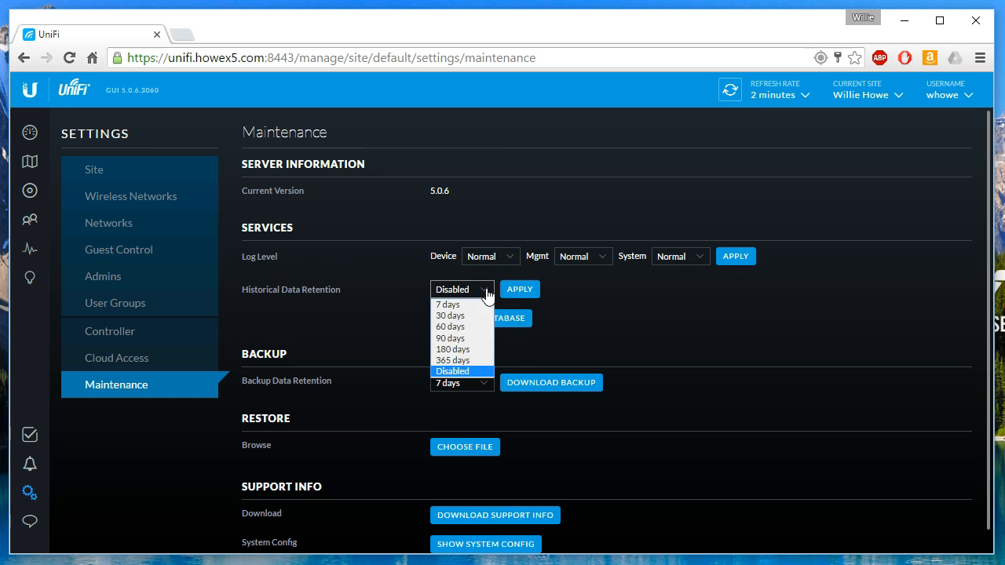
pyautogui.click(486, 292)
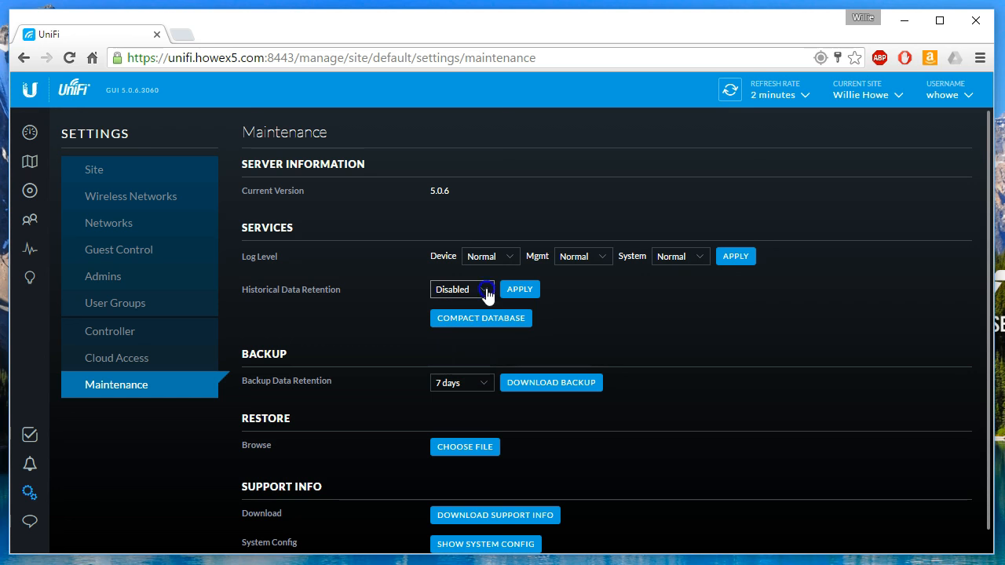
# Compact the database and apply 30 days of historical data retention.
pyautogui.click(457, 326)
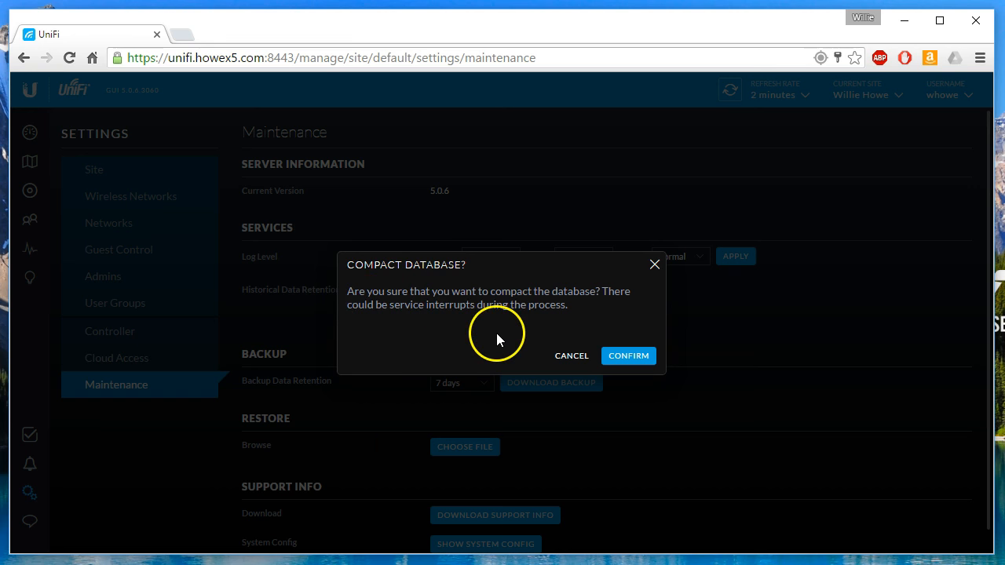
pyautogui.click(629, 358)
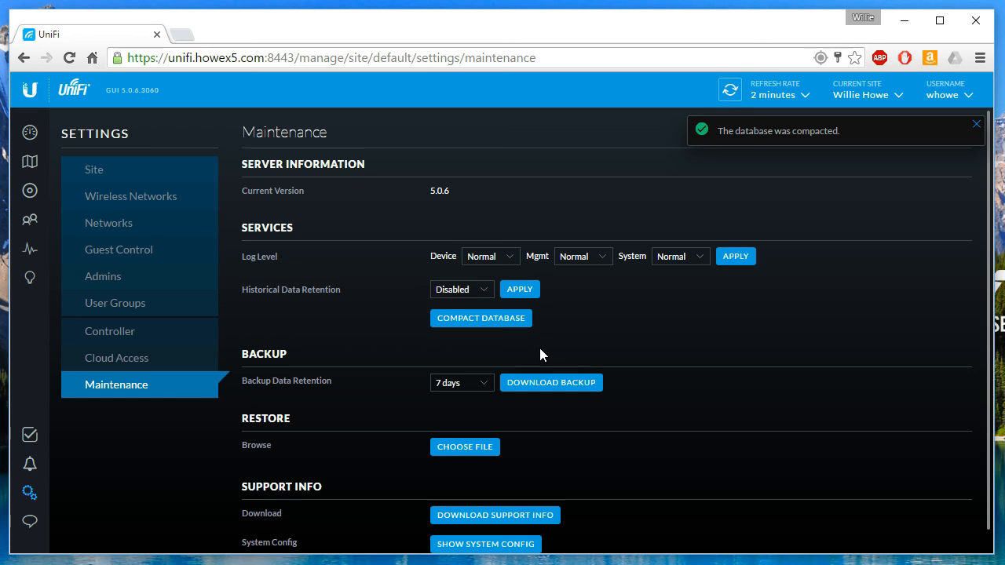
pyautogui.click(483, 290)
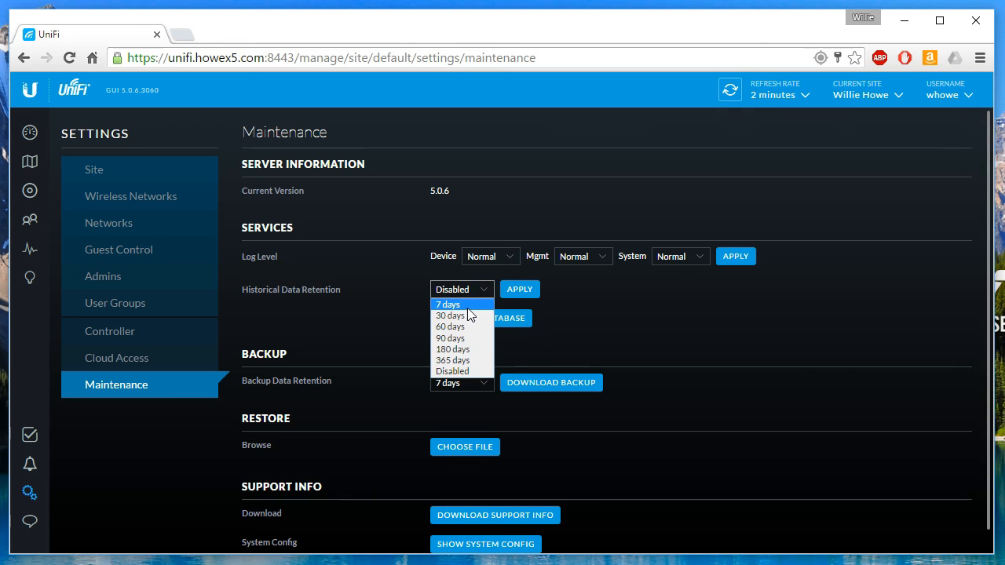
pyautogui.click(468, 316)
pyautogui.click(517, 290)
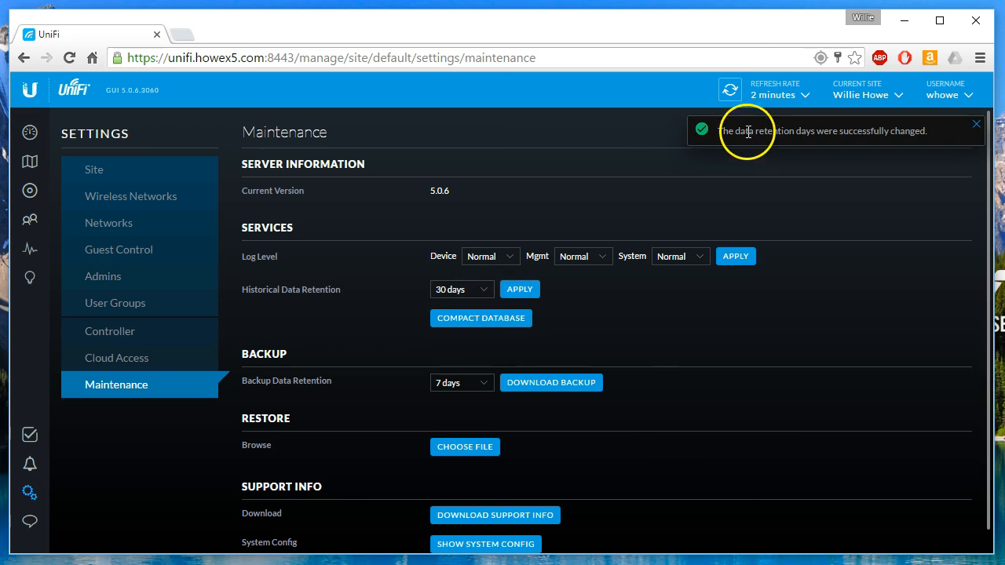
pyautogui.click(550, 387)
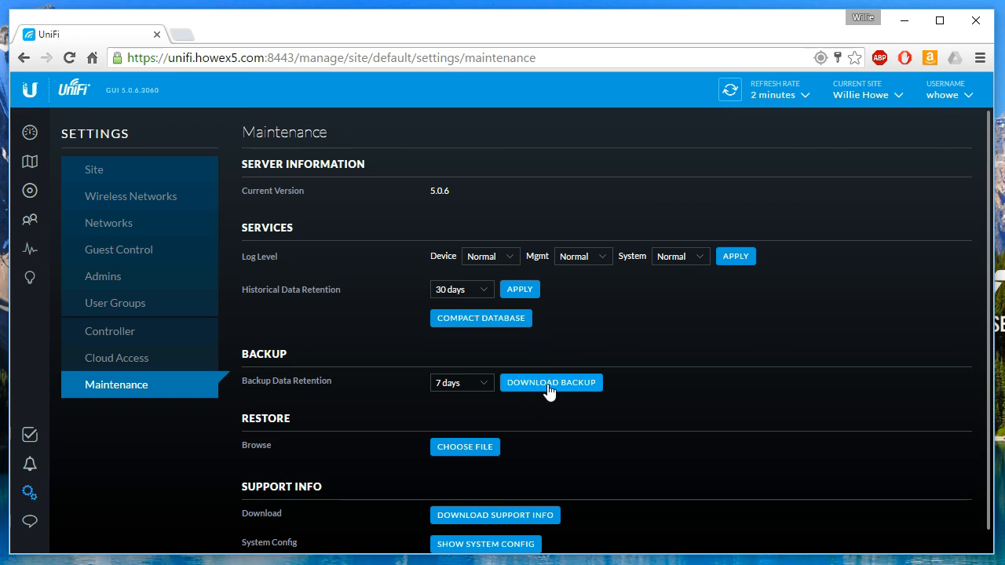
# Keep backup data retention at 7 days and download the controller backup 5.0.6.unf.
pyautogui.scroll(-1, 549, 393)
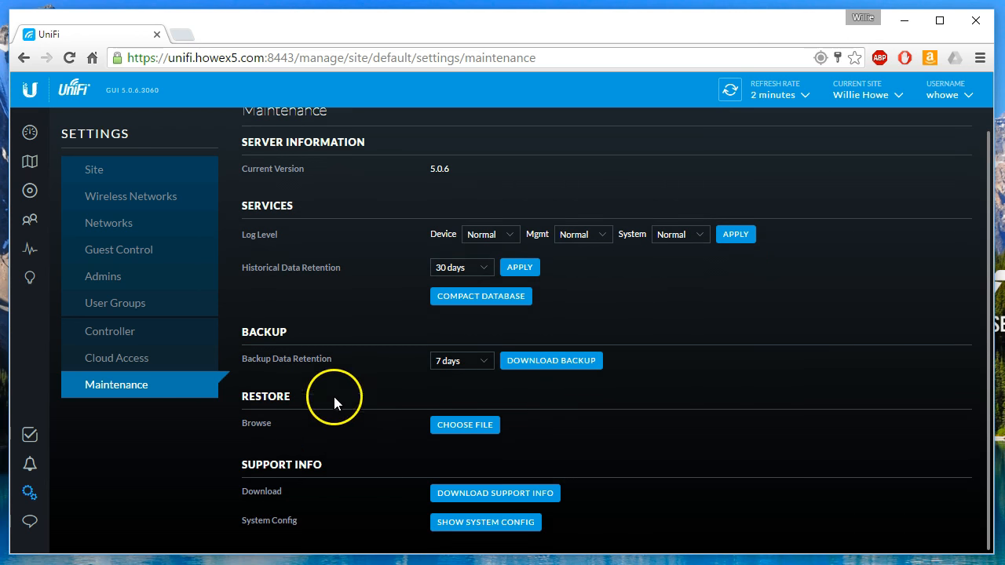
pyautogui.moveTo(247, 359); pyautogui.dragTo(348, 364)
pyautogui.click(348, 364)
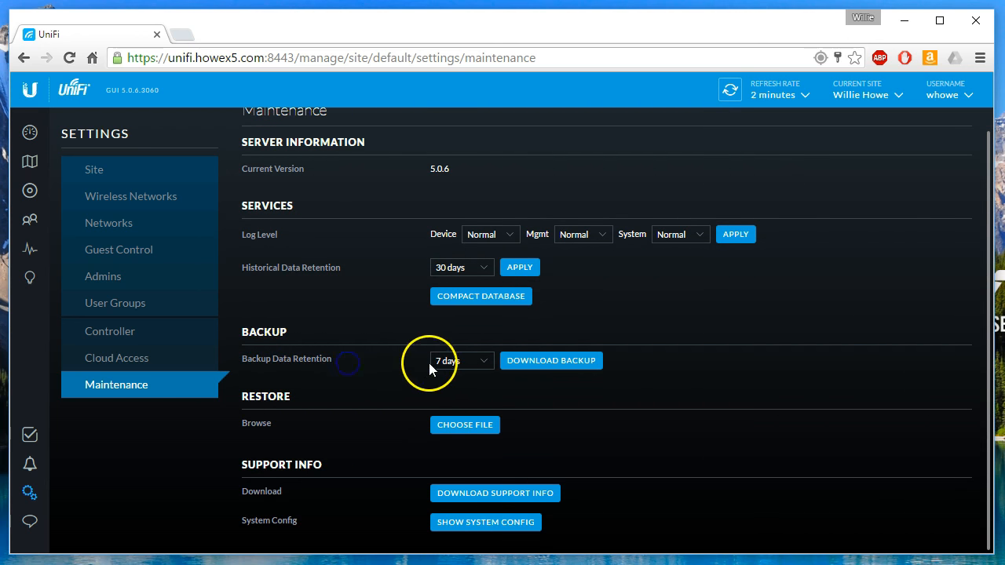
pyautogui.click(516, 368)
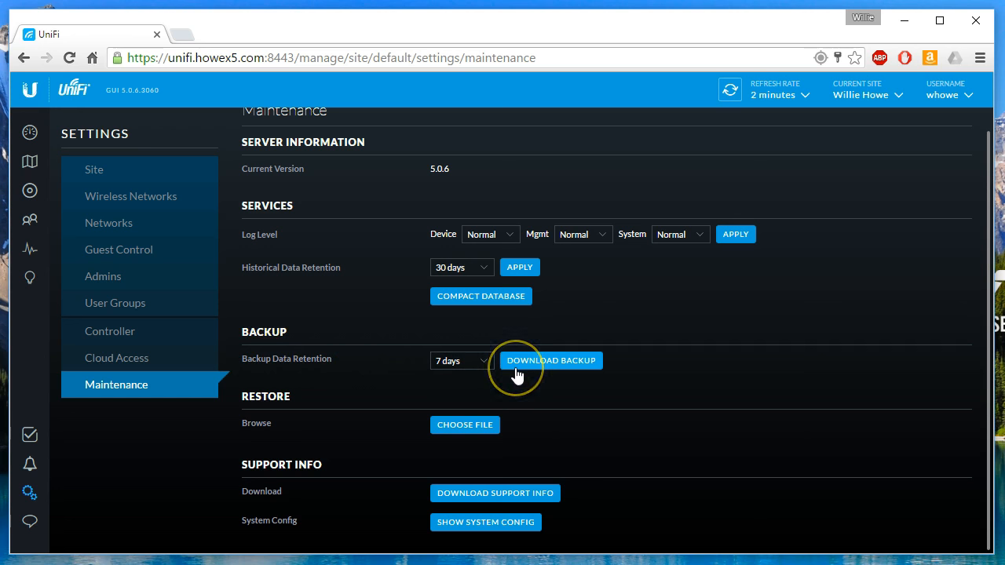
pyautogui.click(514, 363)
pyautogui.click(460, 362)
pyautogui.click(454, 377)
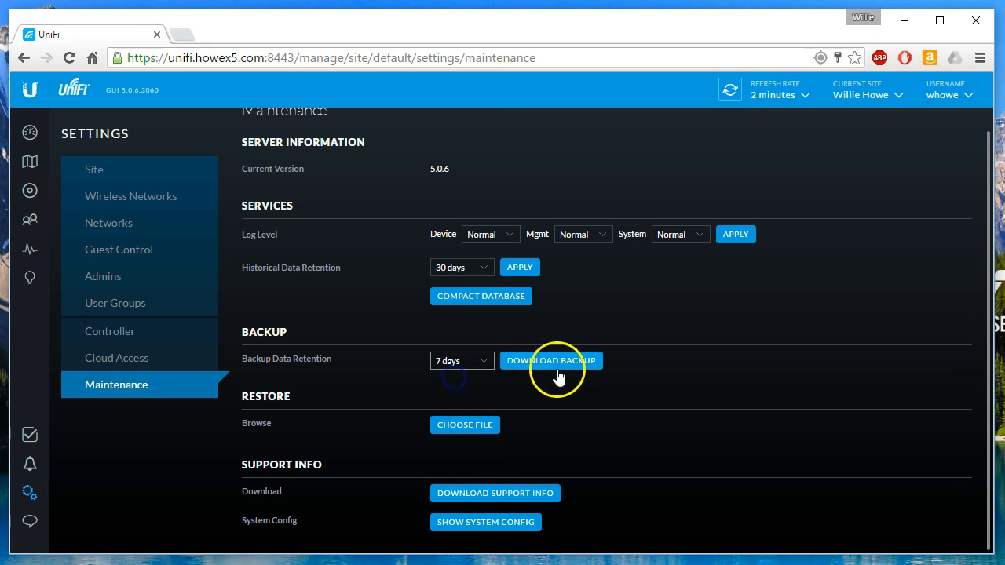
pyautogui.click(557, 362)
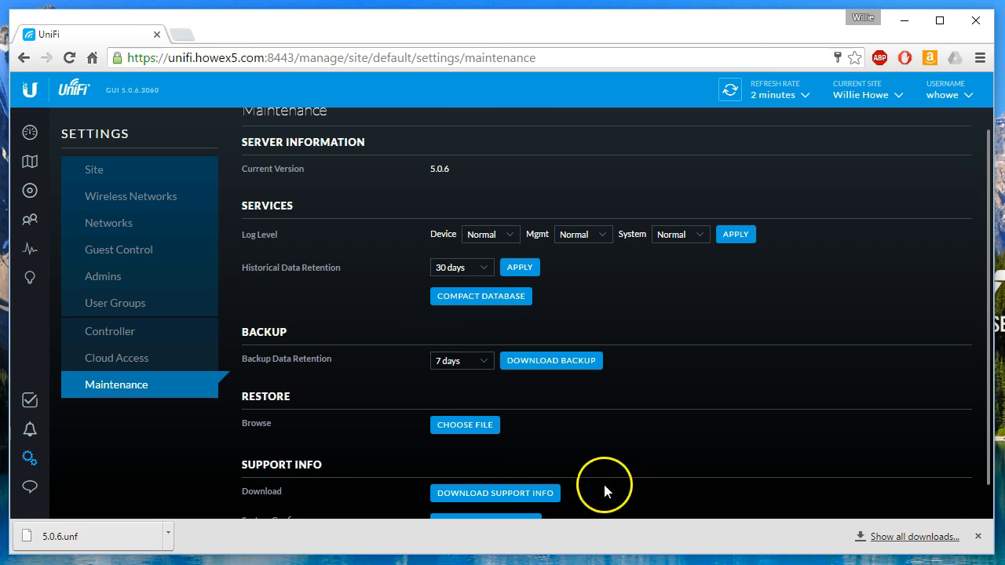
pyautogui.scroll(-1, 502, 410)
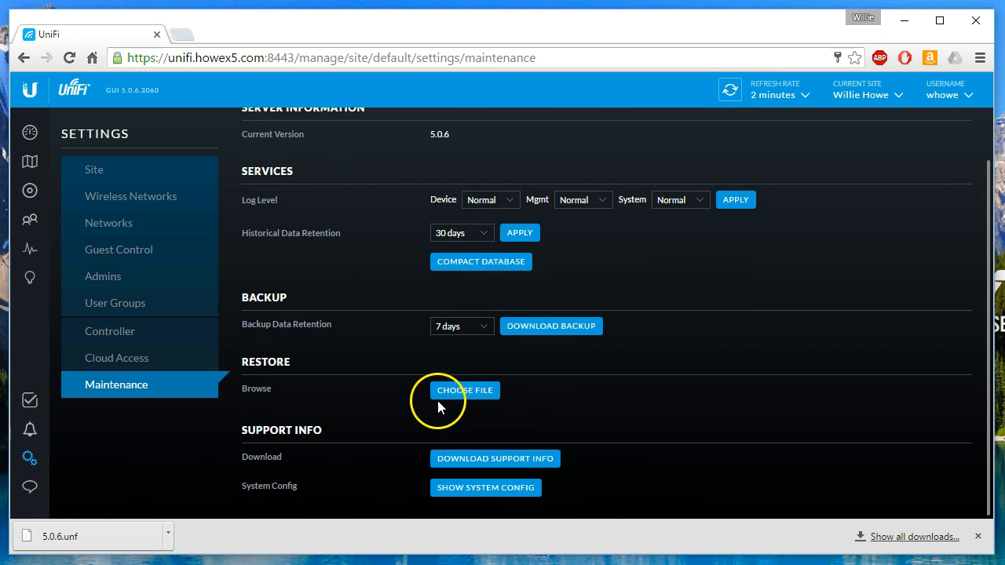
# Cancel the restore file picker and download the support info file unifi-20160603-2258.supp.
pyautogui.click(482, 395)
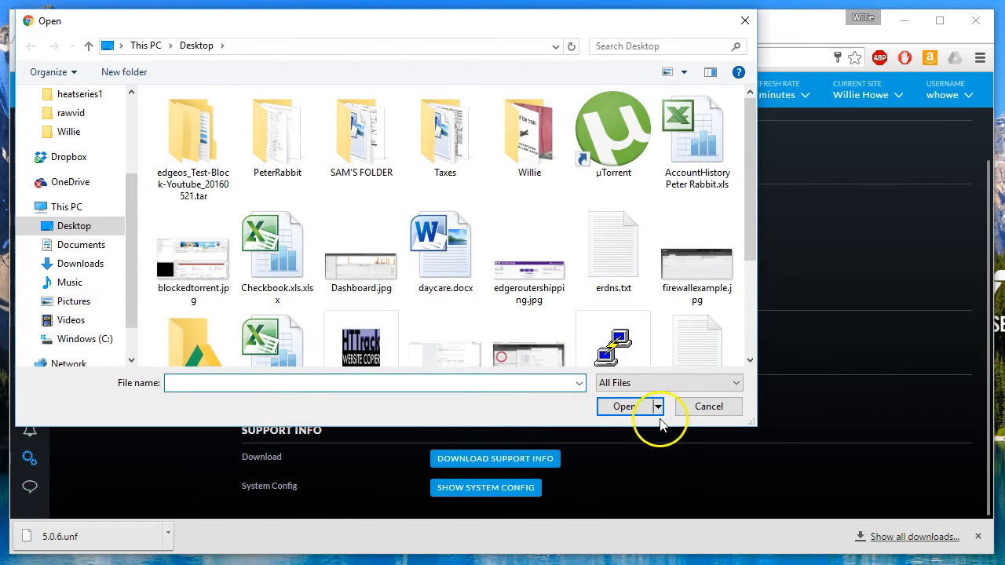
pyautogui.click(699, 407)
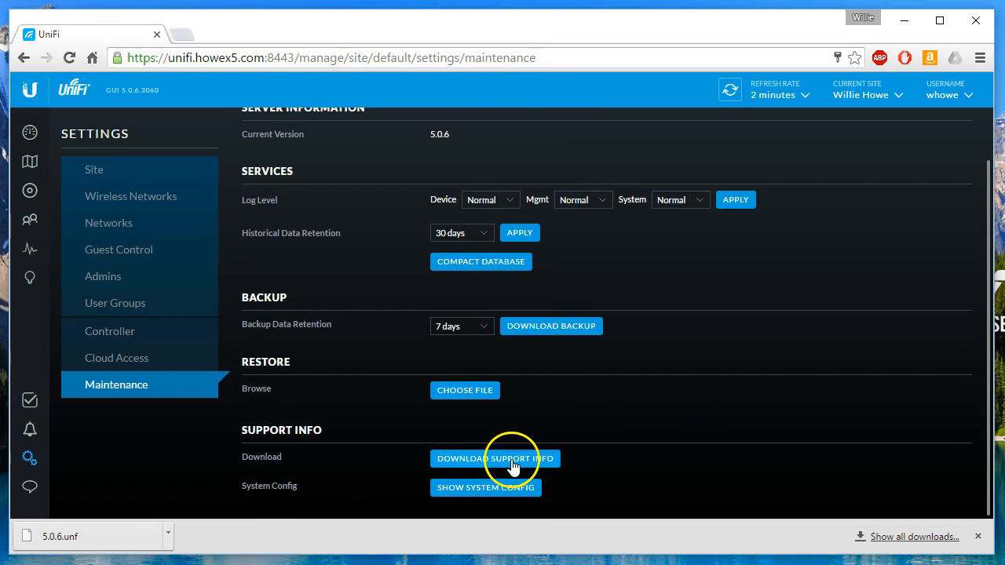
pyautogui.click(979, 537)
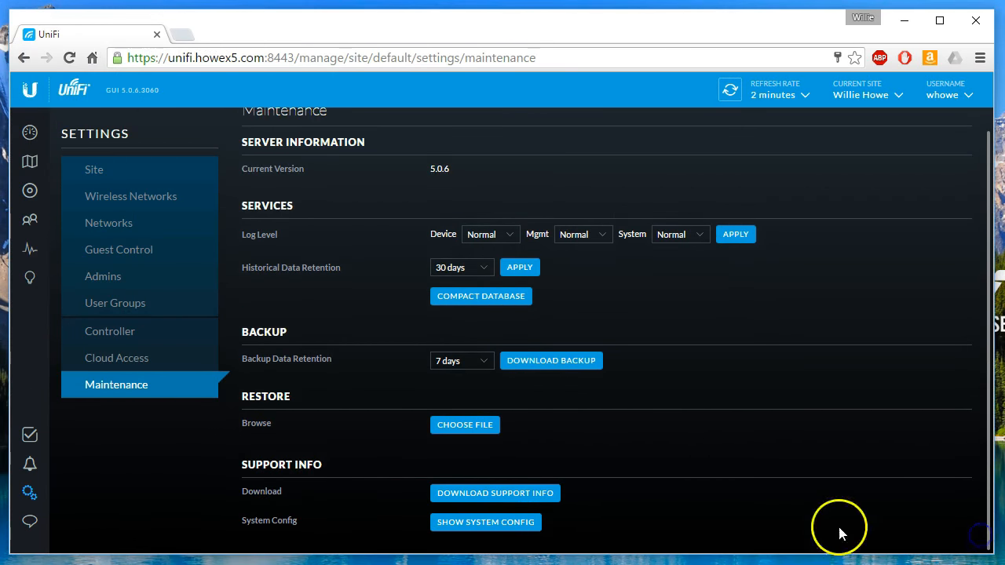
pyautogui.click(507, 495)
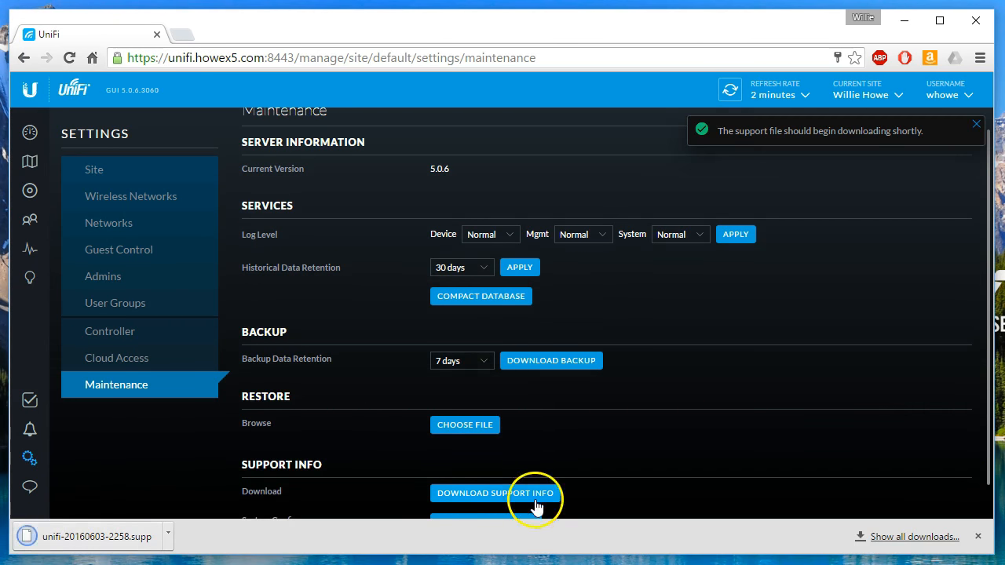
pyautogui.click(979, 537)
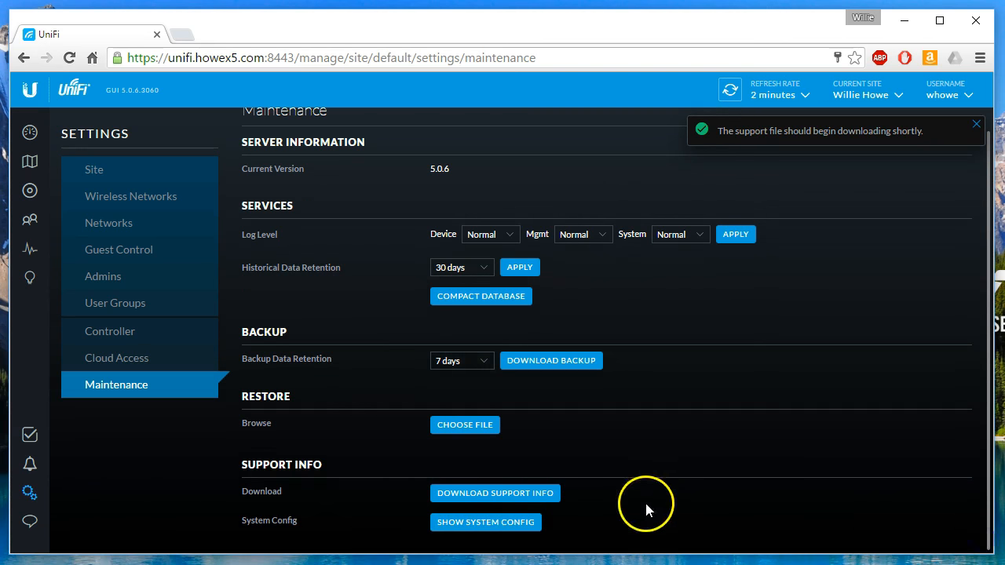
pyautogui.click(473, 526)
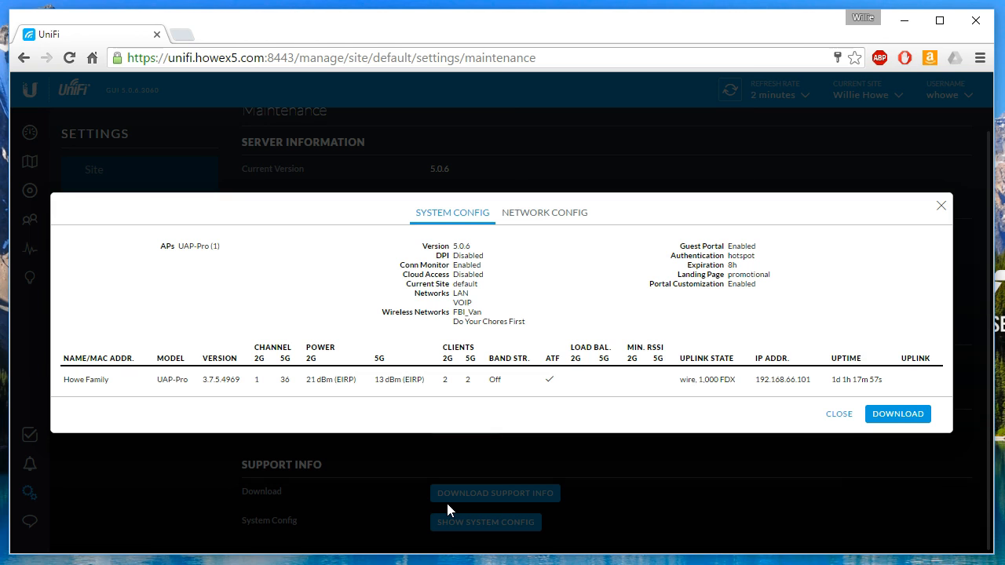
pyautogui.click(551, 215)
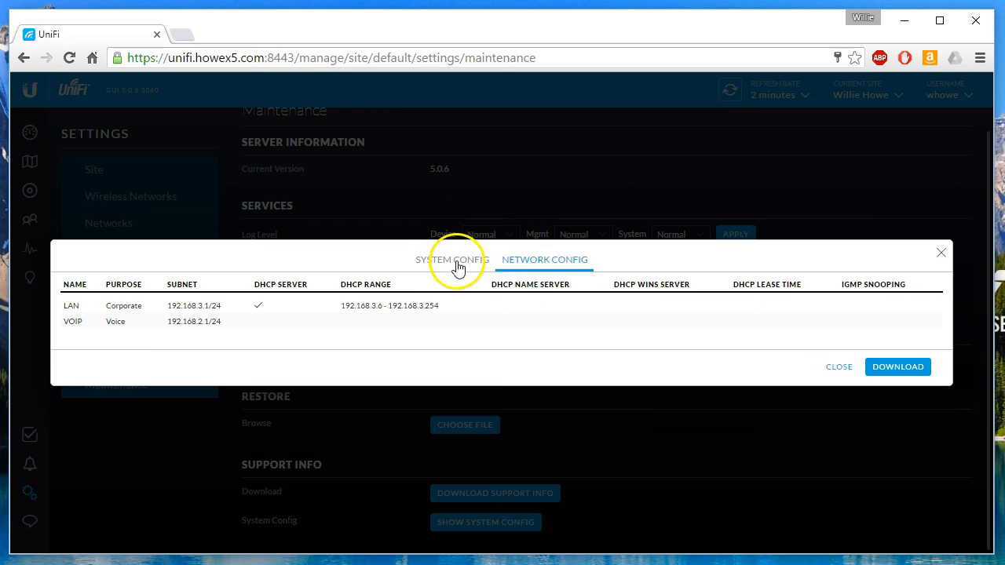
pyautogui.click(458, 267)
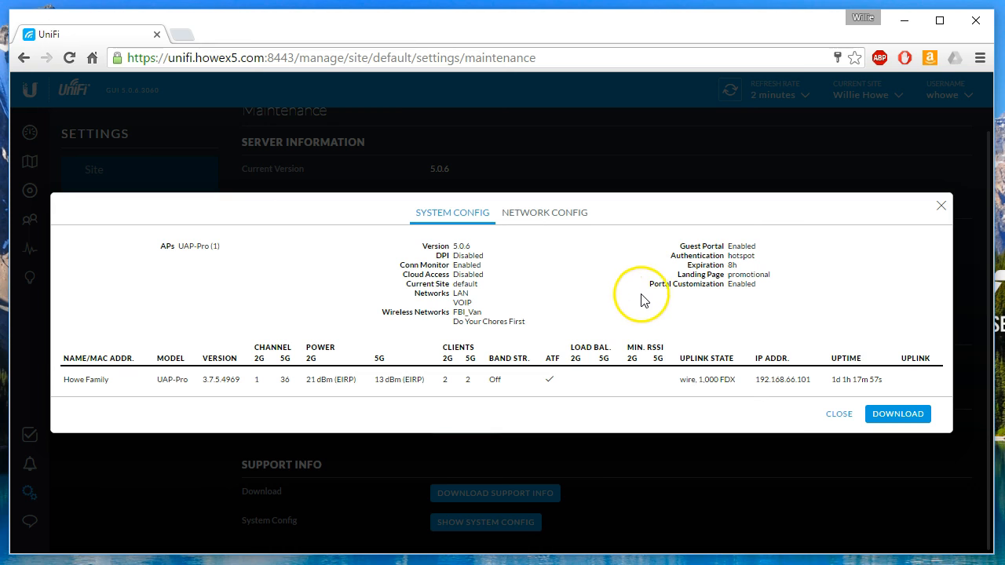
pyautogui.click(942, 206)
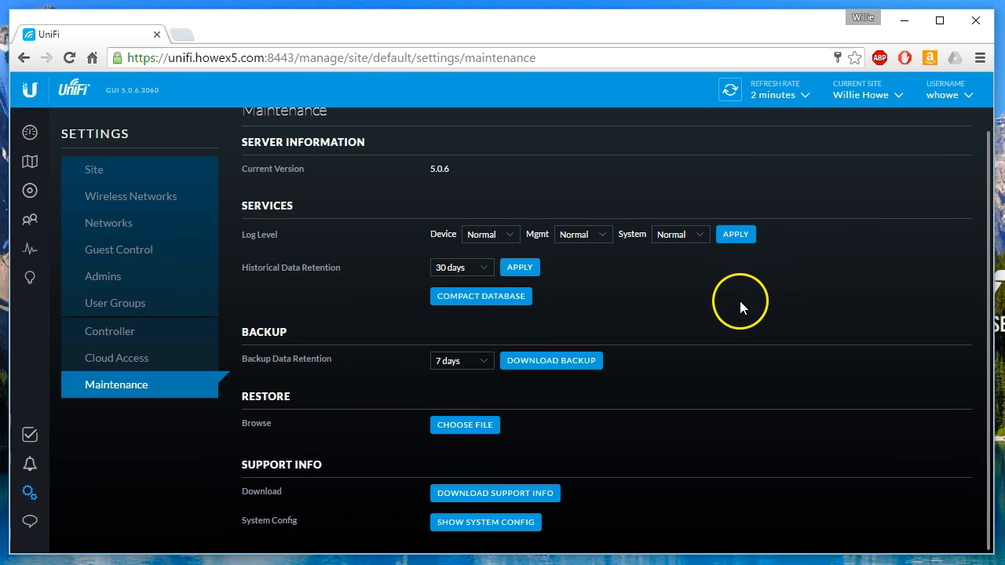